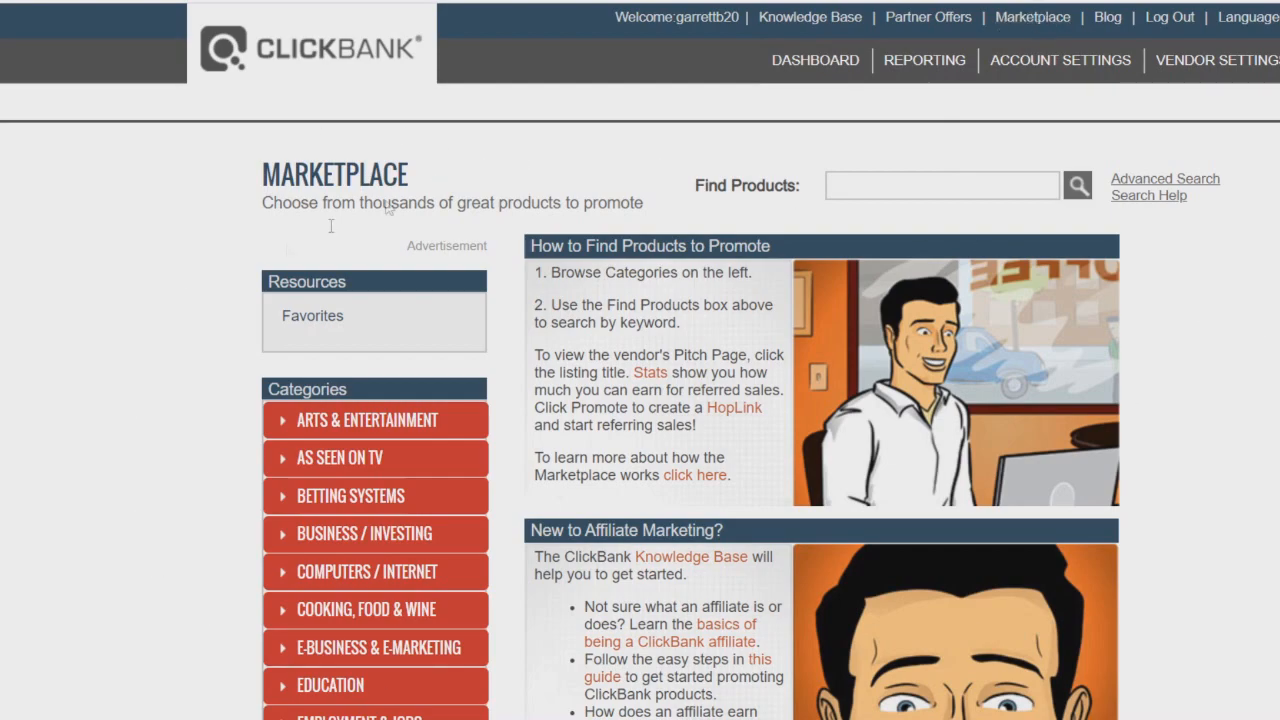
Step: Scroll through the ClickBank Marketplace home page to examine its introduction and category list
scroll(197, 310, "down", 2)
scroll(211, 366, "down", 2)
scroll(211, 366, "up", 3)
scroll(300, 330, "down", 1)
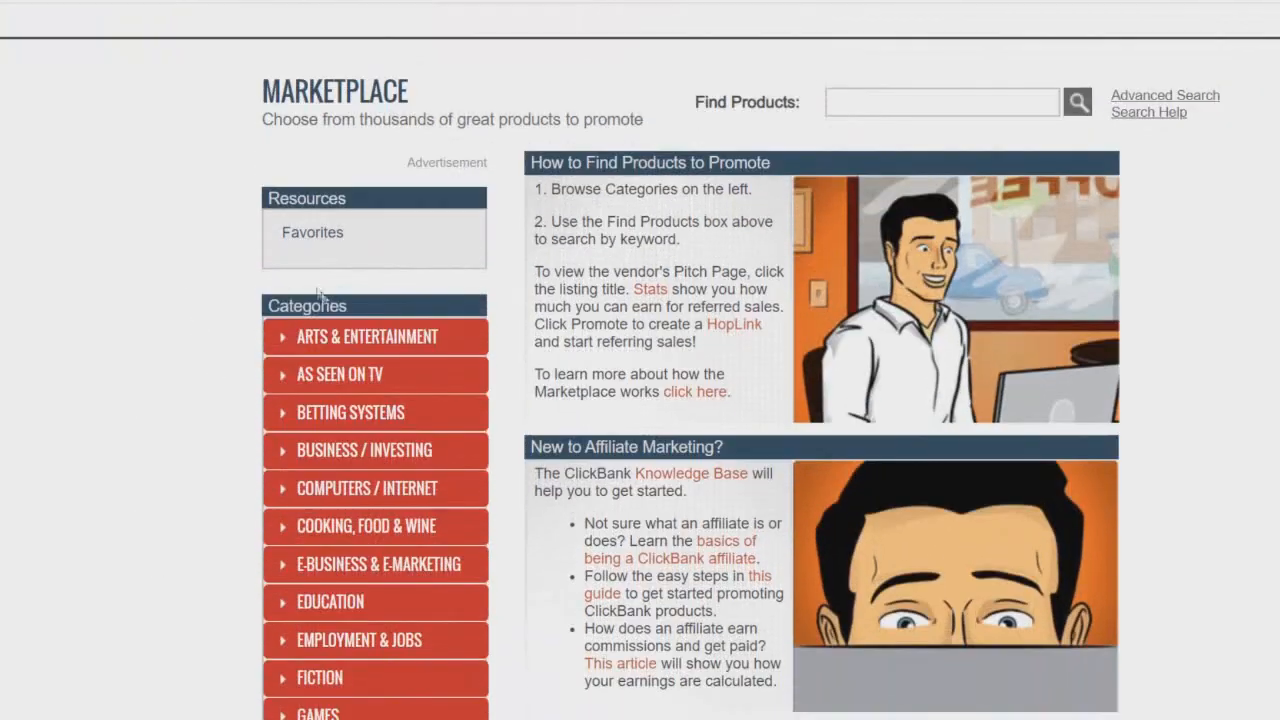
scroll(360, 300, "down", 1)
scroll(371, 537, "down", 3)
scroll(368, 428, "up", 4)
scroll(368, 428, "up", 1)
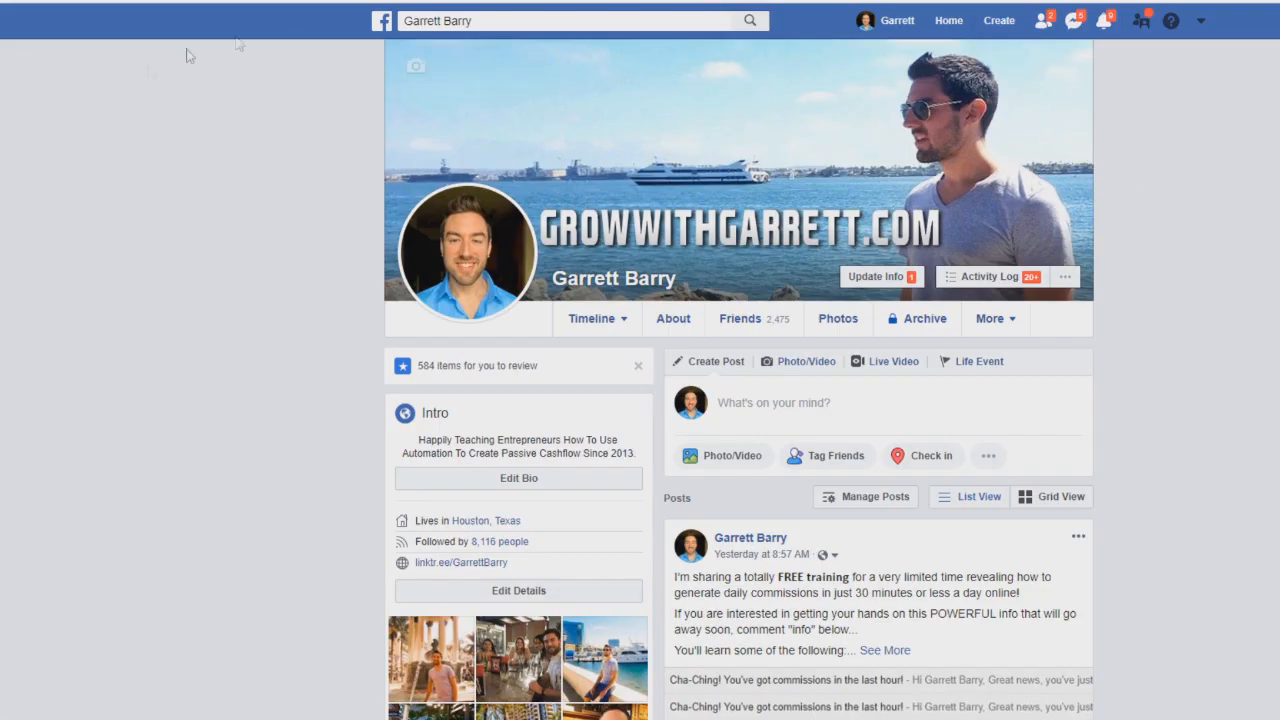
Step: Switch to the Facebook profile and scroll through the pinned post and its comments
scroll(1049, 109, "down", 2)
scroll(1224, 168, "up", 2)
scroll(1195, 205, "down", 4)
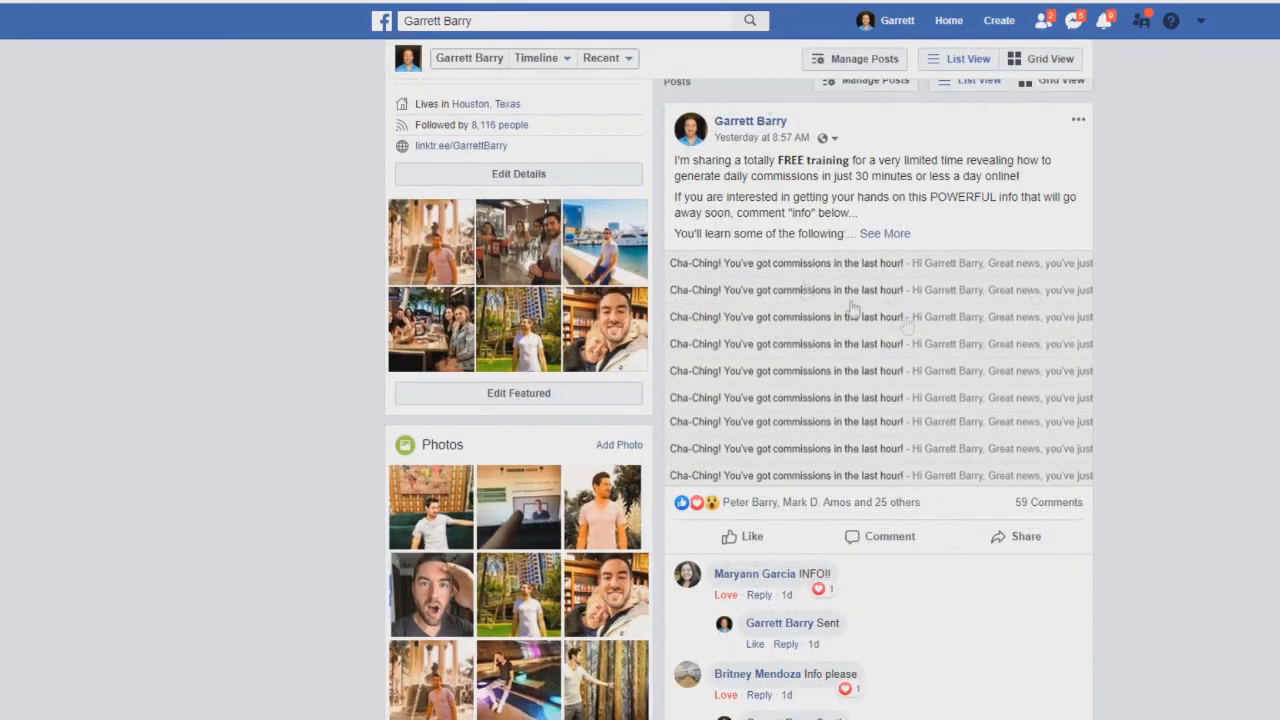
scroll(1050, 278, "down", 1)
scroll(880, 255, "up", 3)
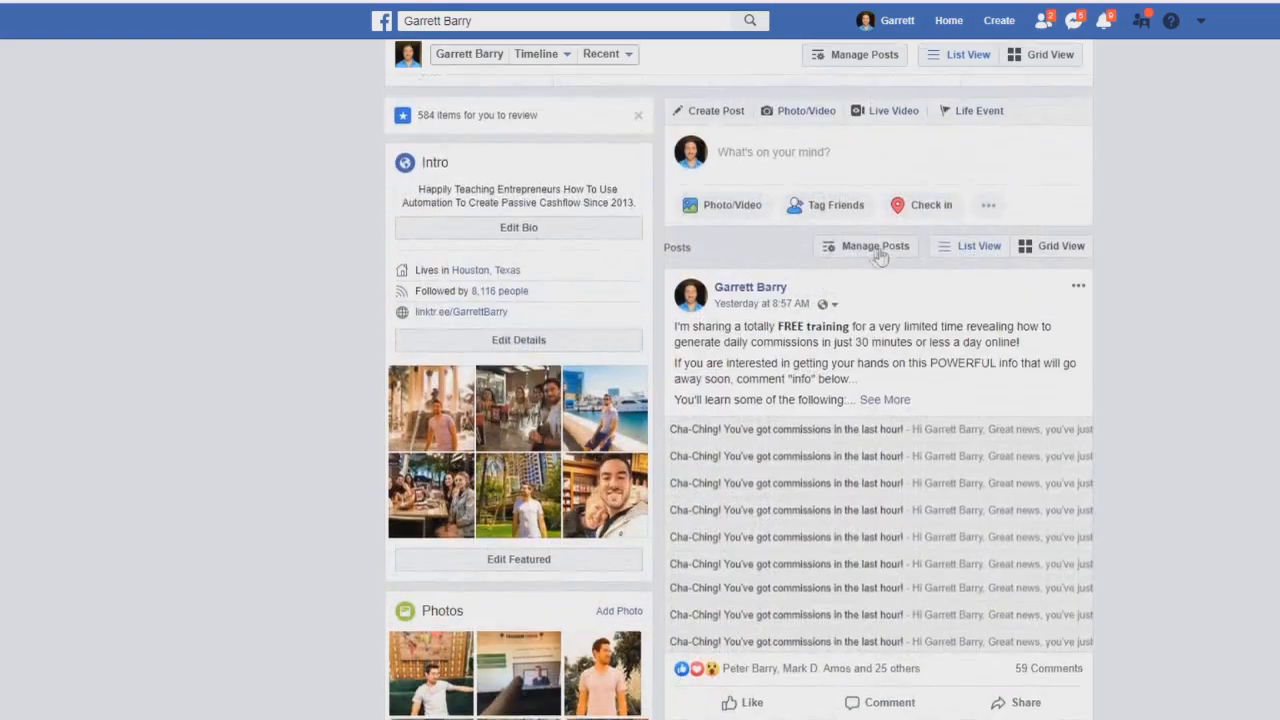
scroll(884, 264, "down", 1)
scroll(752, 160, "down", 7)
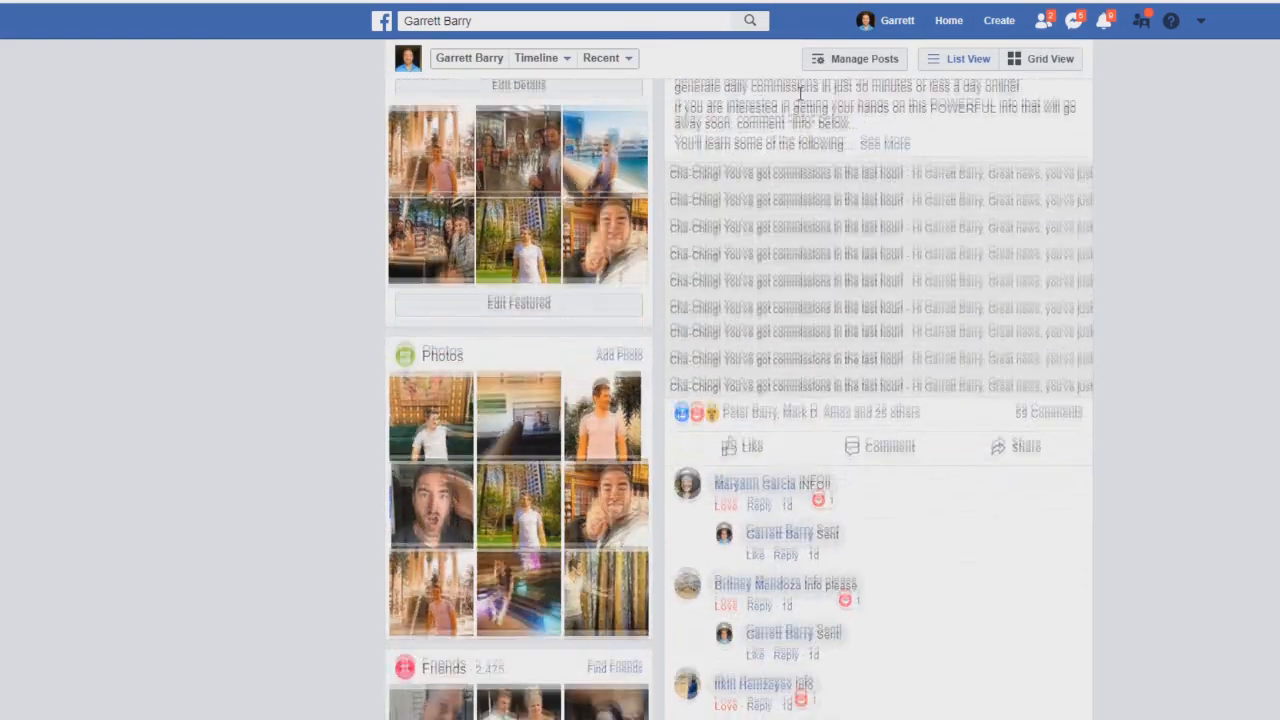
scroll(845, 400, "down", 6)
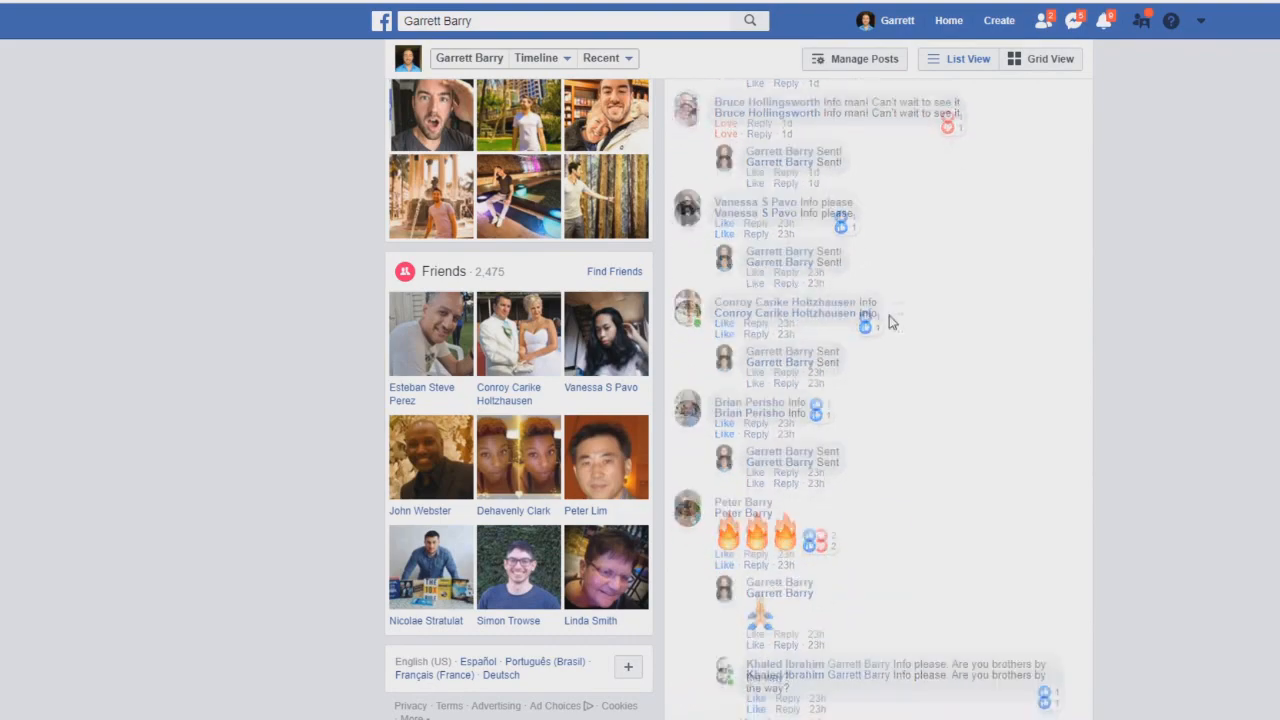
scroll(1090, 424, "down", 3)
scroll(1089, 417, "up", 20)
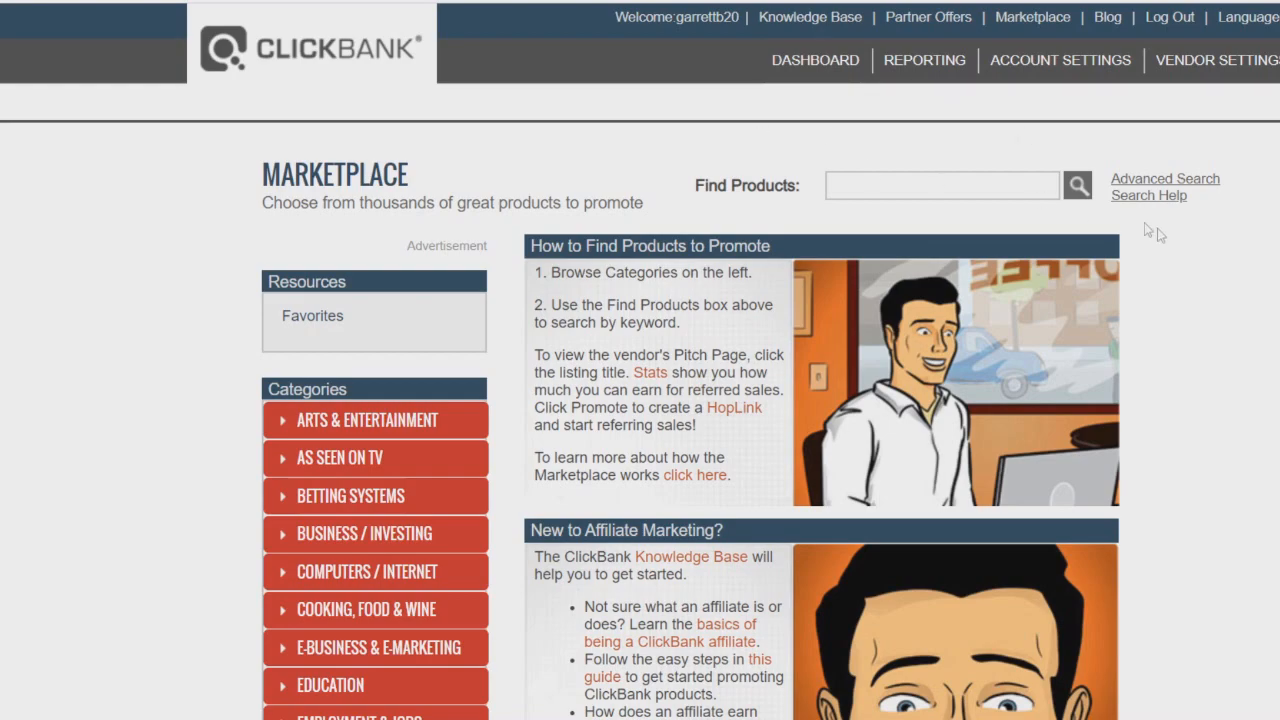
Step: Back in the Marketplace, scroll down through the full list of product categories
scroll(369, 270, "down", 6)
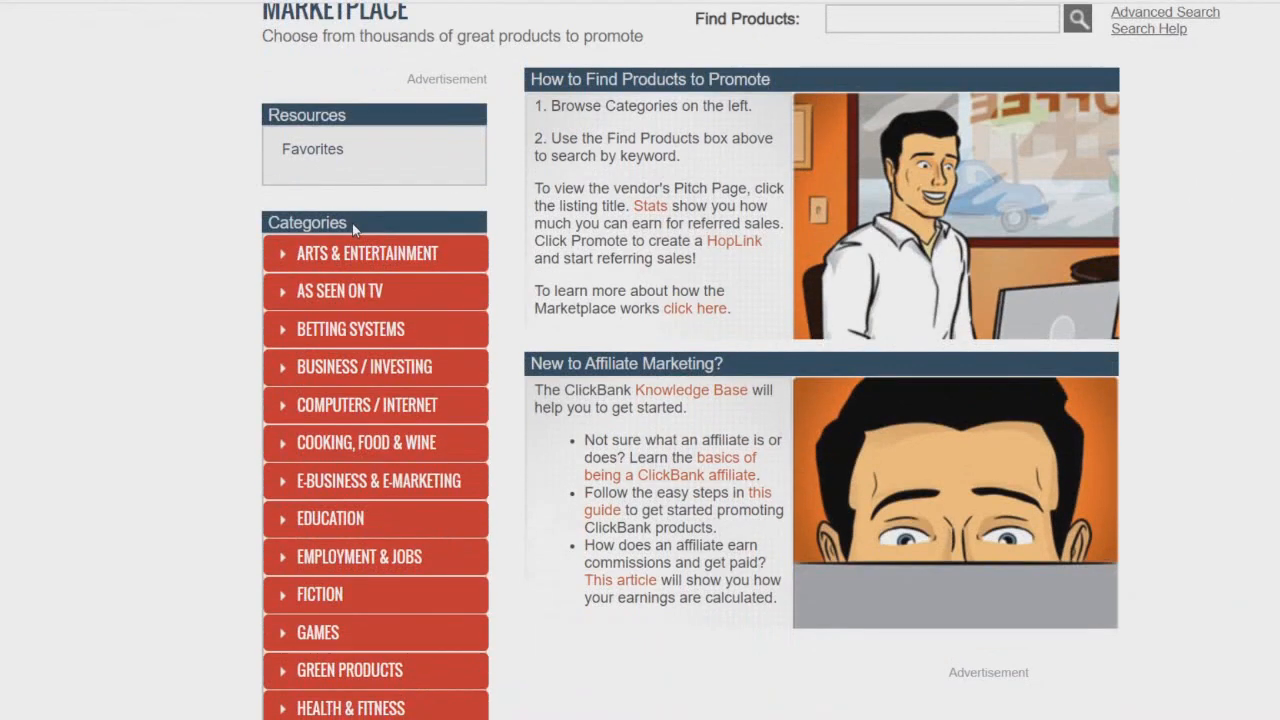
scroll(359, 260, "down", 1)
scroll(351, 440, "up", 7)
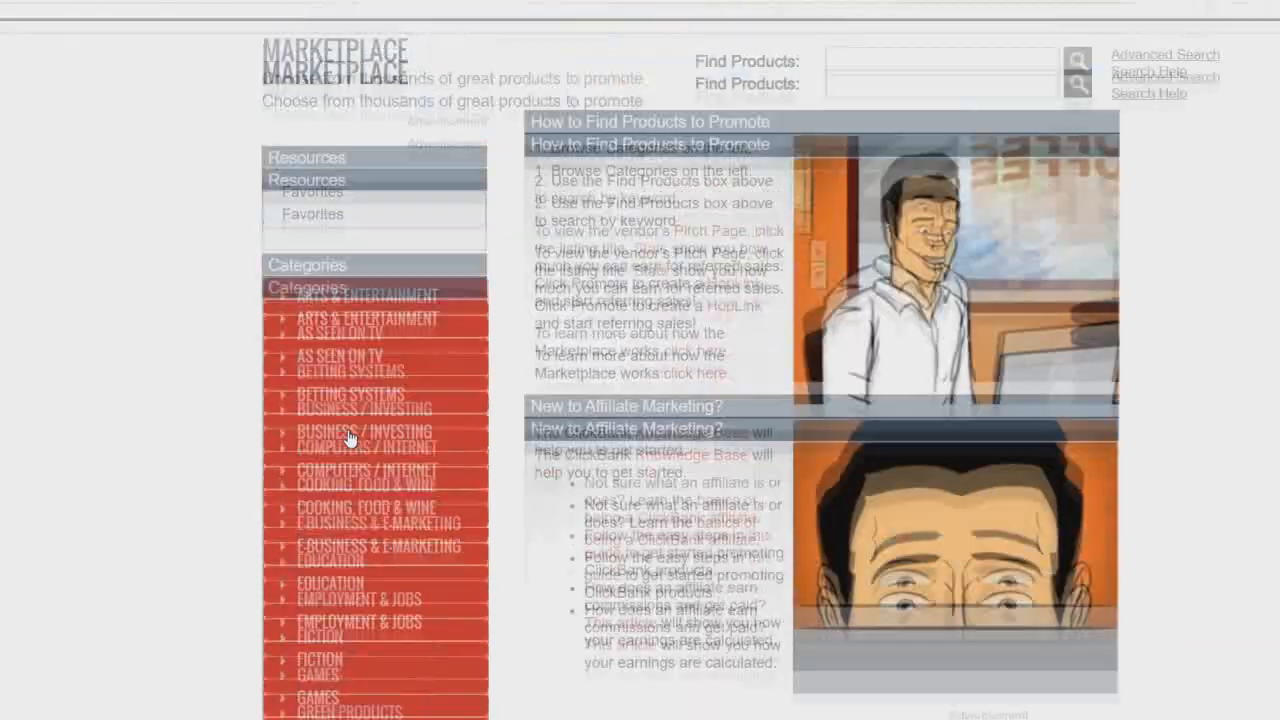
scroll(195, 309, "down", 3)
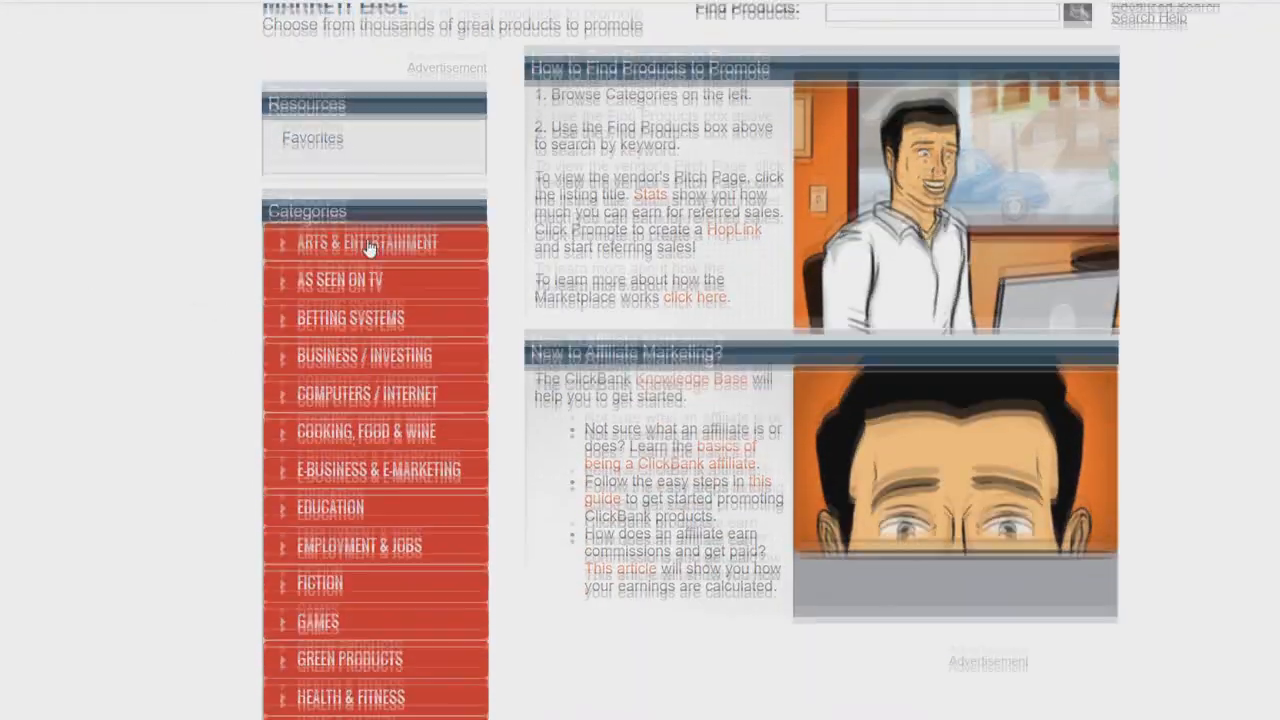
scroll(128, 515, "up", 2)
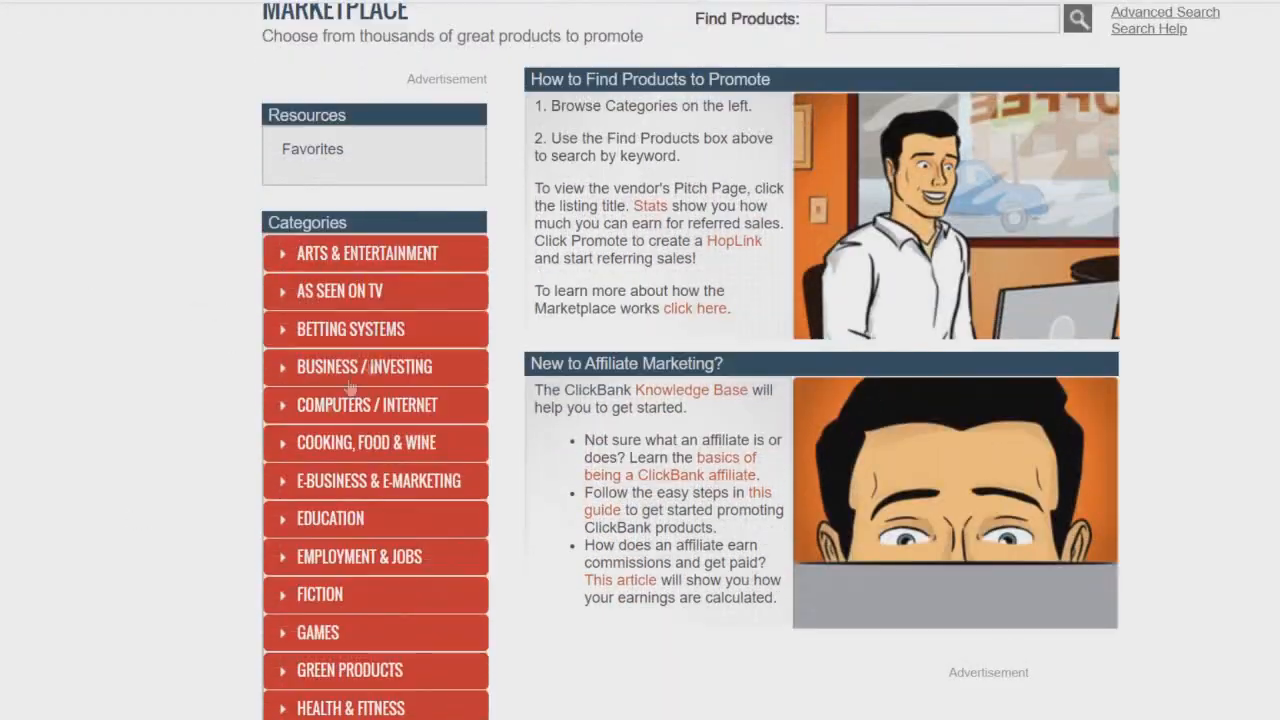
scroll(25, 430, "up", 1)
scroll(26, 431, "down", 1)
scroll(110, 494, "up", 1)
scroll(110, 494, "down", 2)
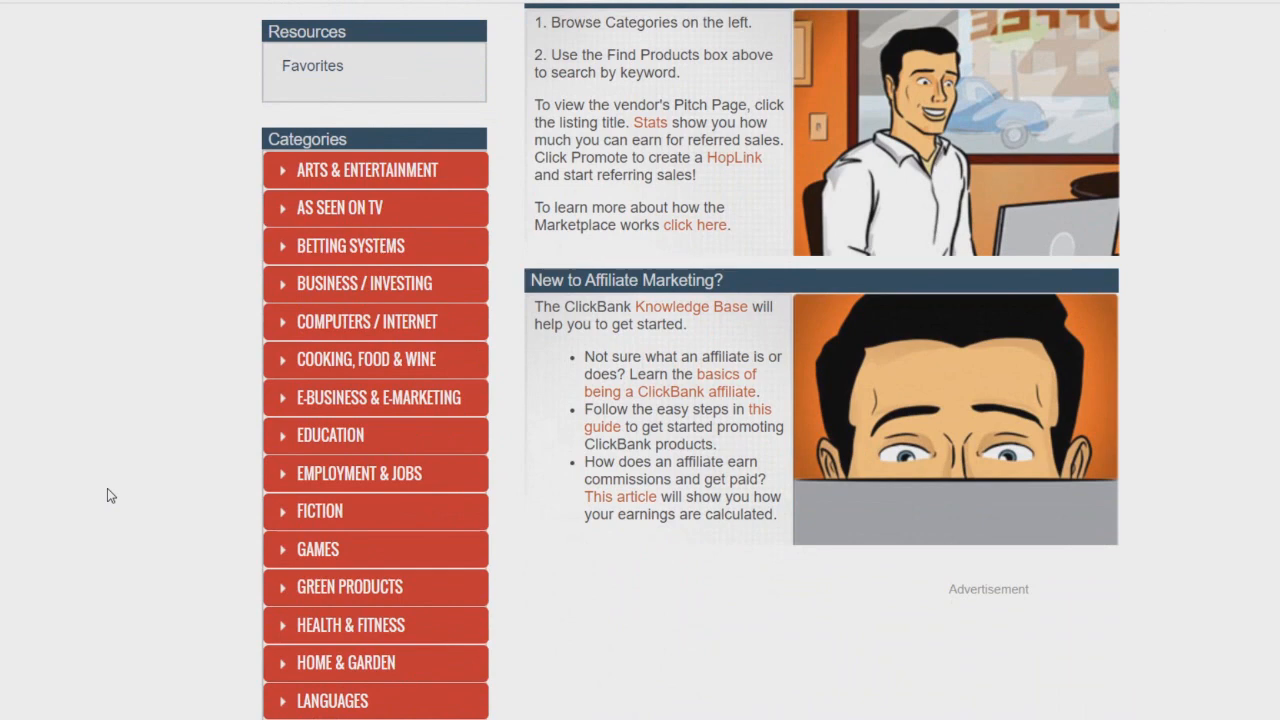
scroll(108, 493, "down", 1)
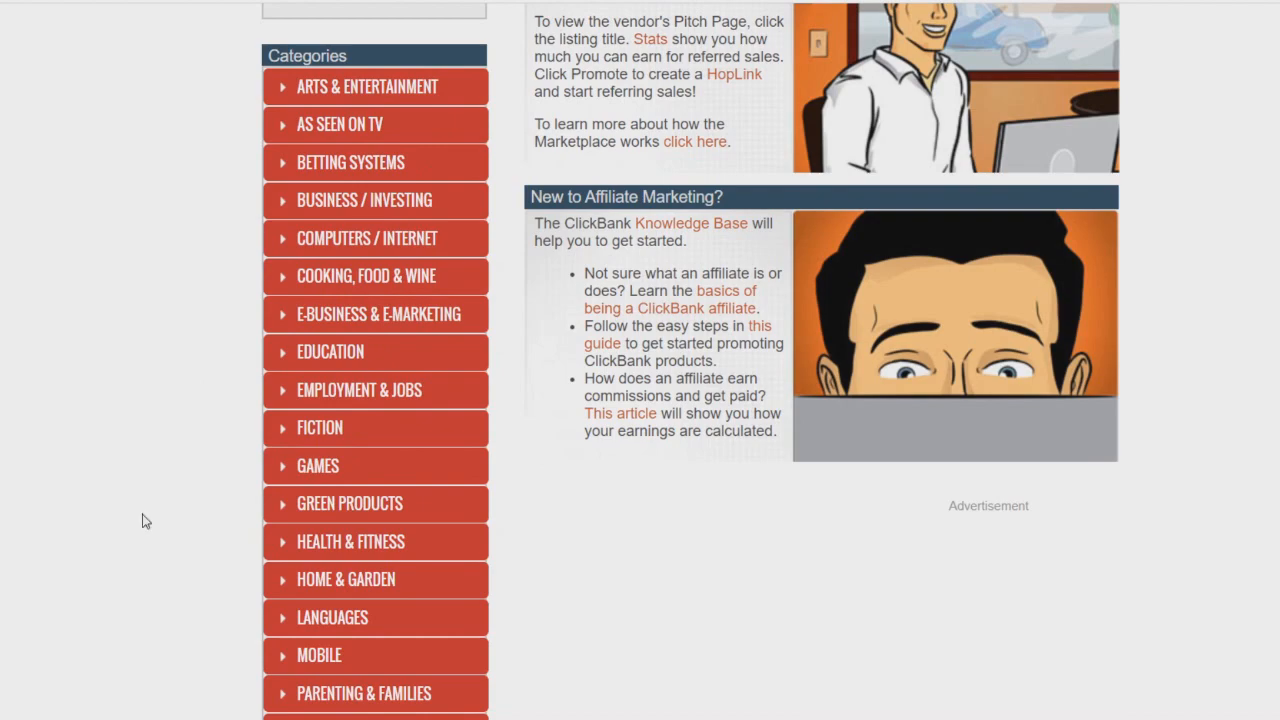
scroll(143, 521, "down", 2)
scroll(143, 523, "up", 2)
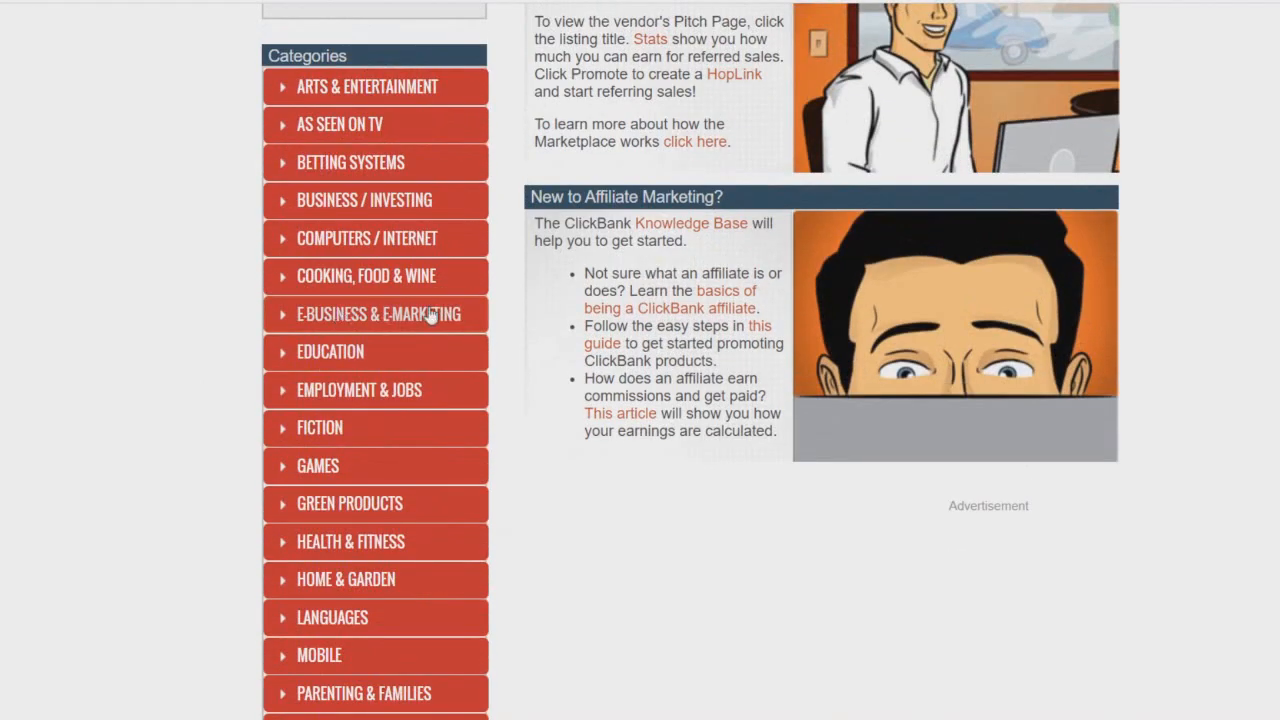
scroll(223, 304, "down", 2)
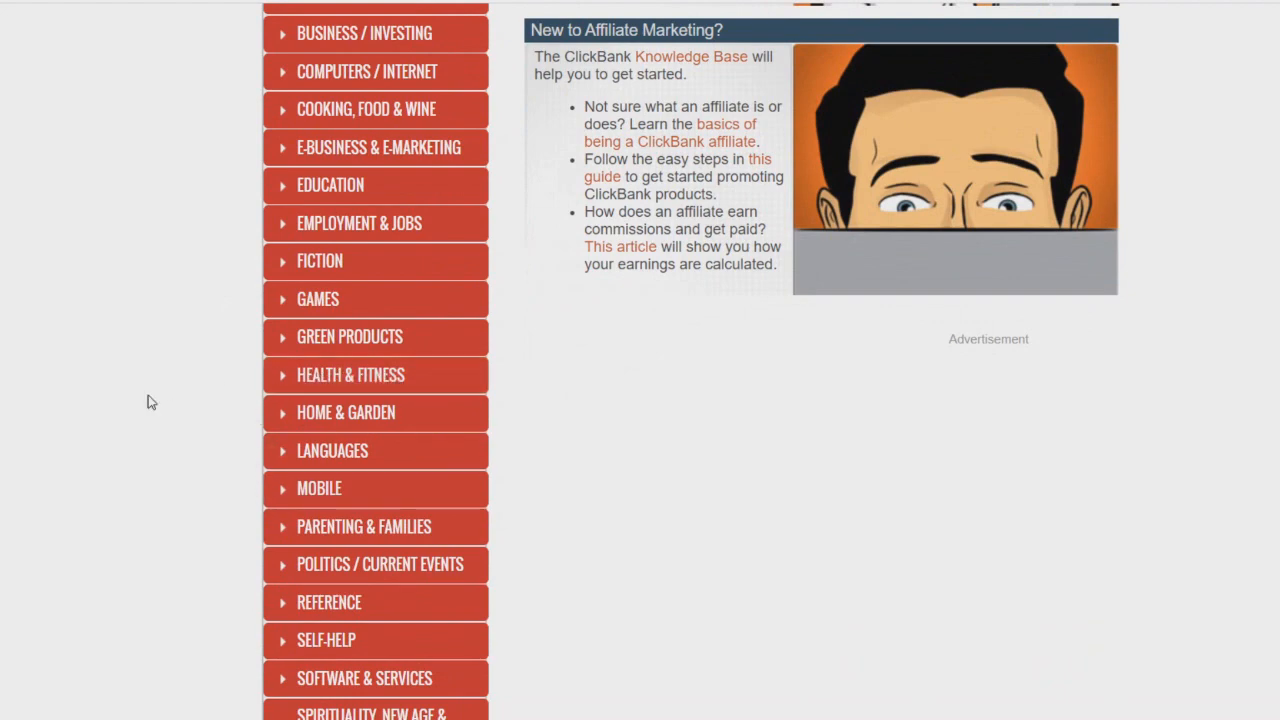
scroll(714, 268, "down", 5)
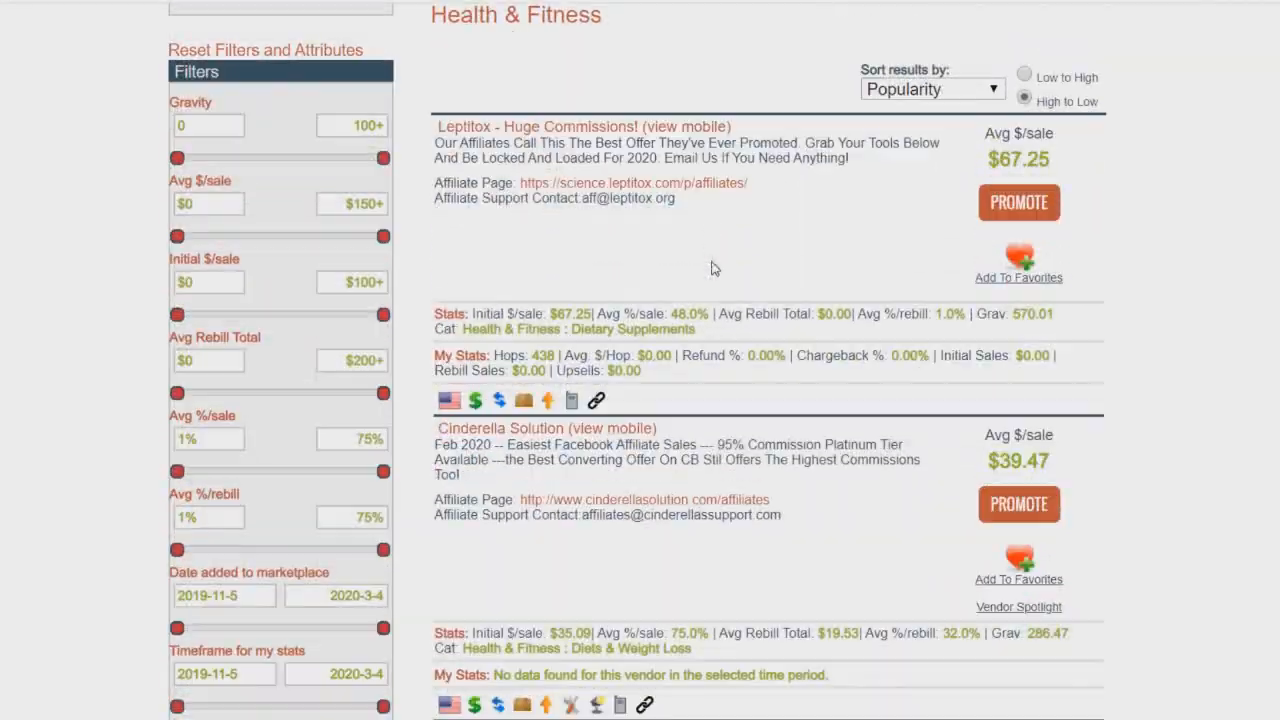
Step: Review the Health & Fitness results and highlight the top product's gravity score
scroll(714, 268, "down", 10)
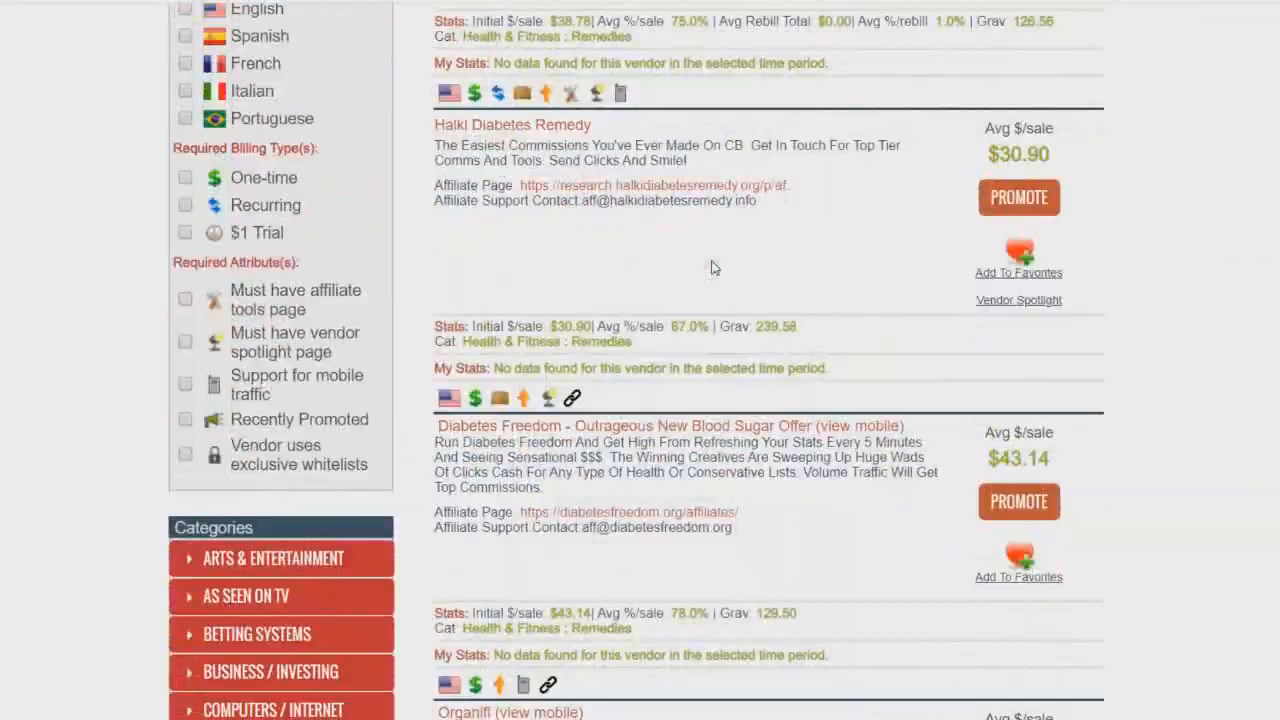
scroll(714, 268, "up", 15)
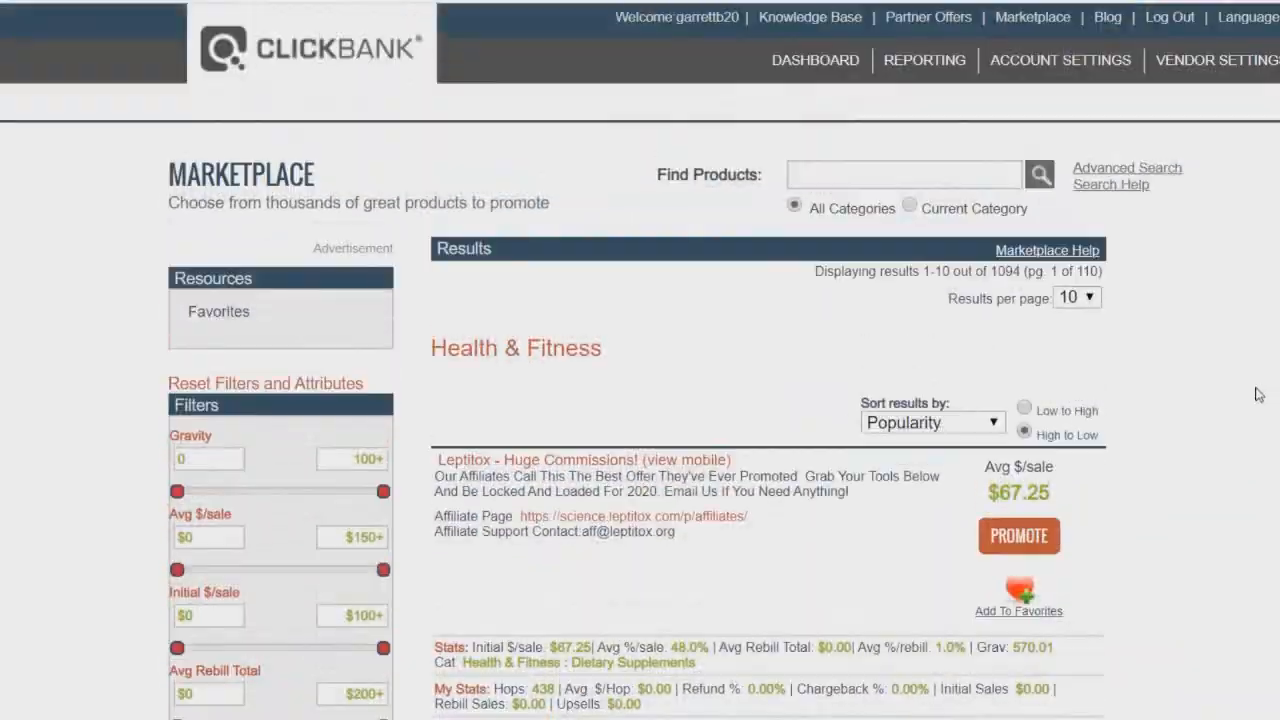
scroll(1258, 395, "down", 2)
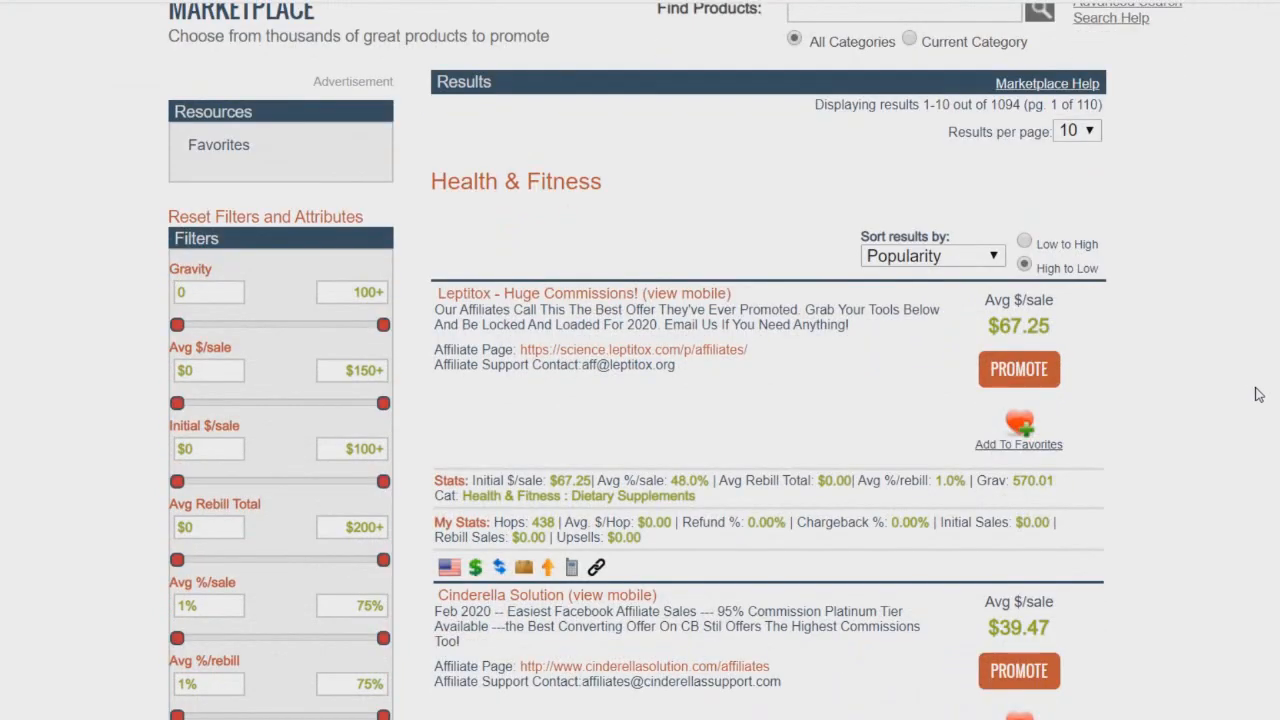
scroll(1258, 395, "down", 2)
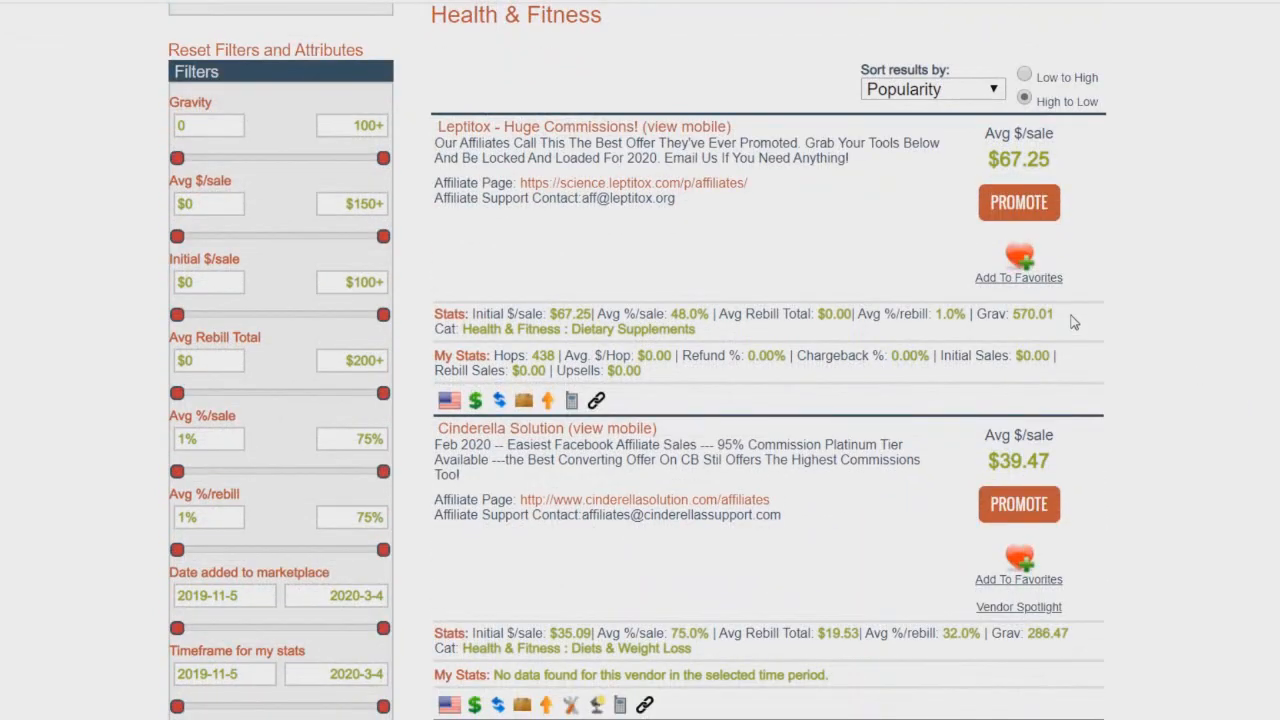
left_click_drag(1073, 322, 993, 318)
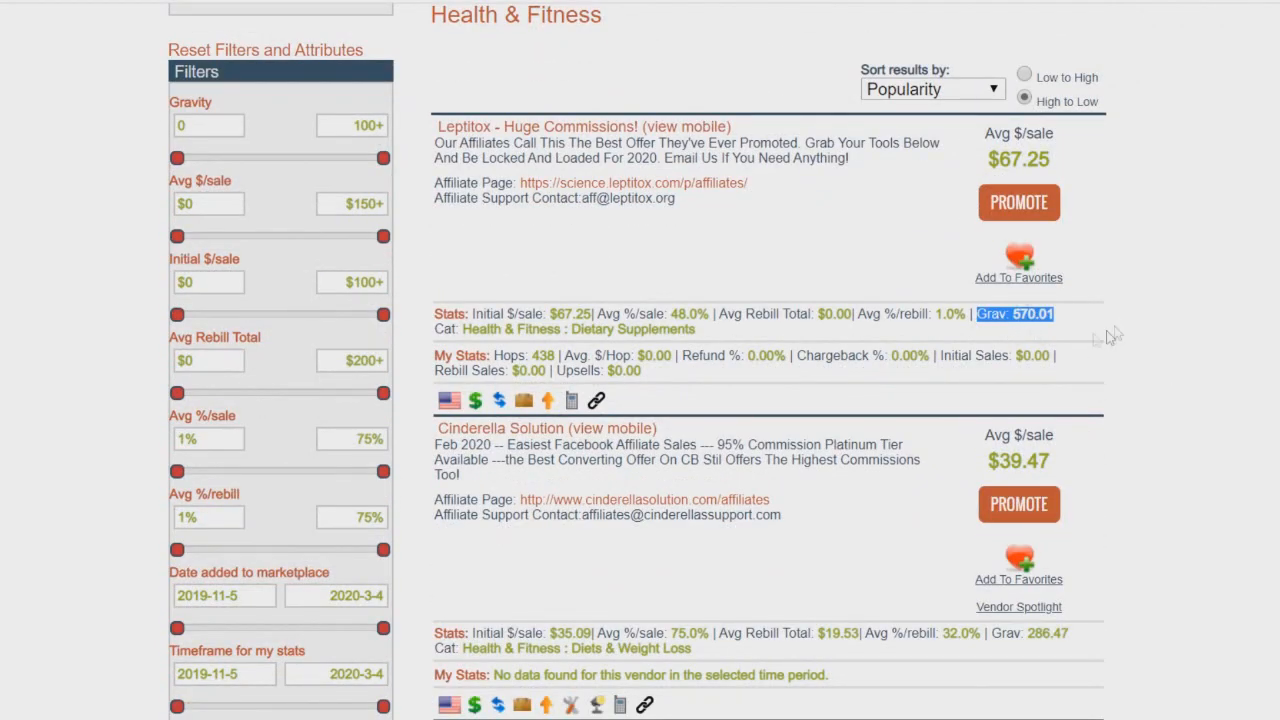
Step: Open the Leptitox affiliate page and browse its affiliate links, banners, keywords and ad images sections
scroll(607, 246, "up", 1)
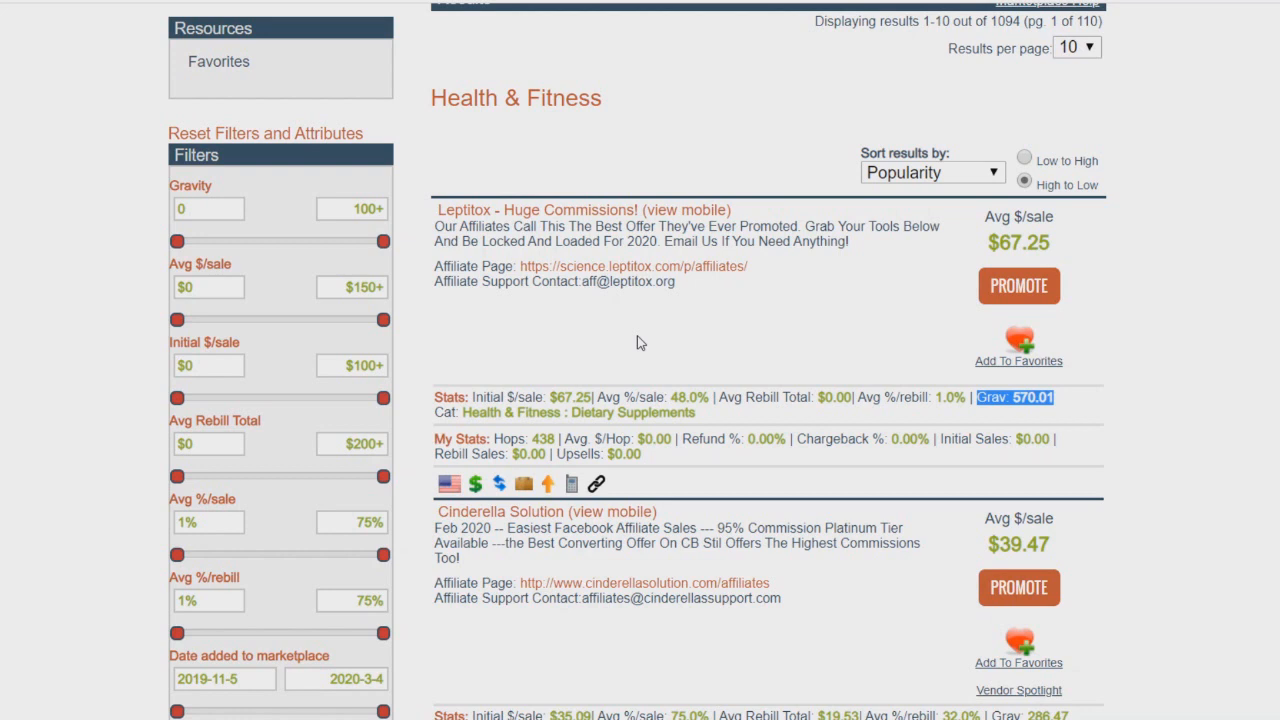
left_click(618, 267)
scroll(1114, 194, "down", 8)
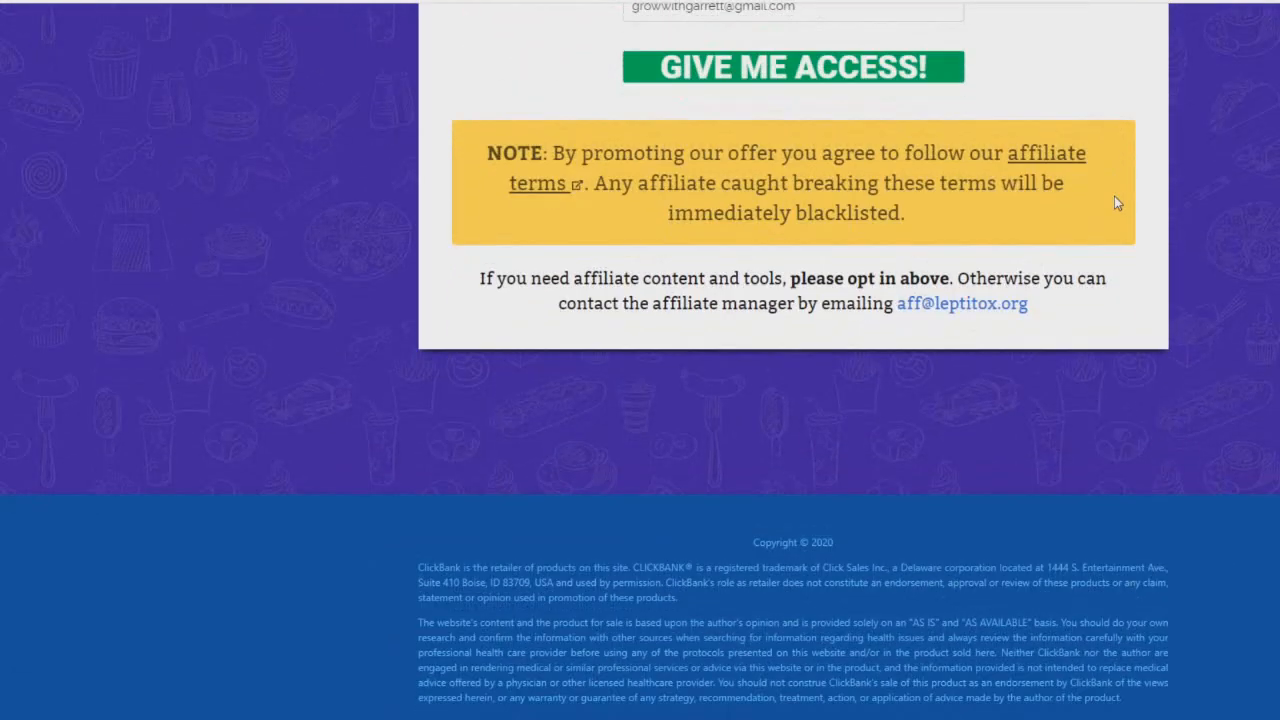
scroll(735, 248, "up", 3)
left_click(760, 399)
scroll(217, 265, "down", 15)
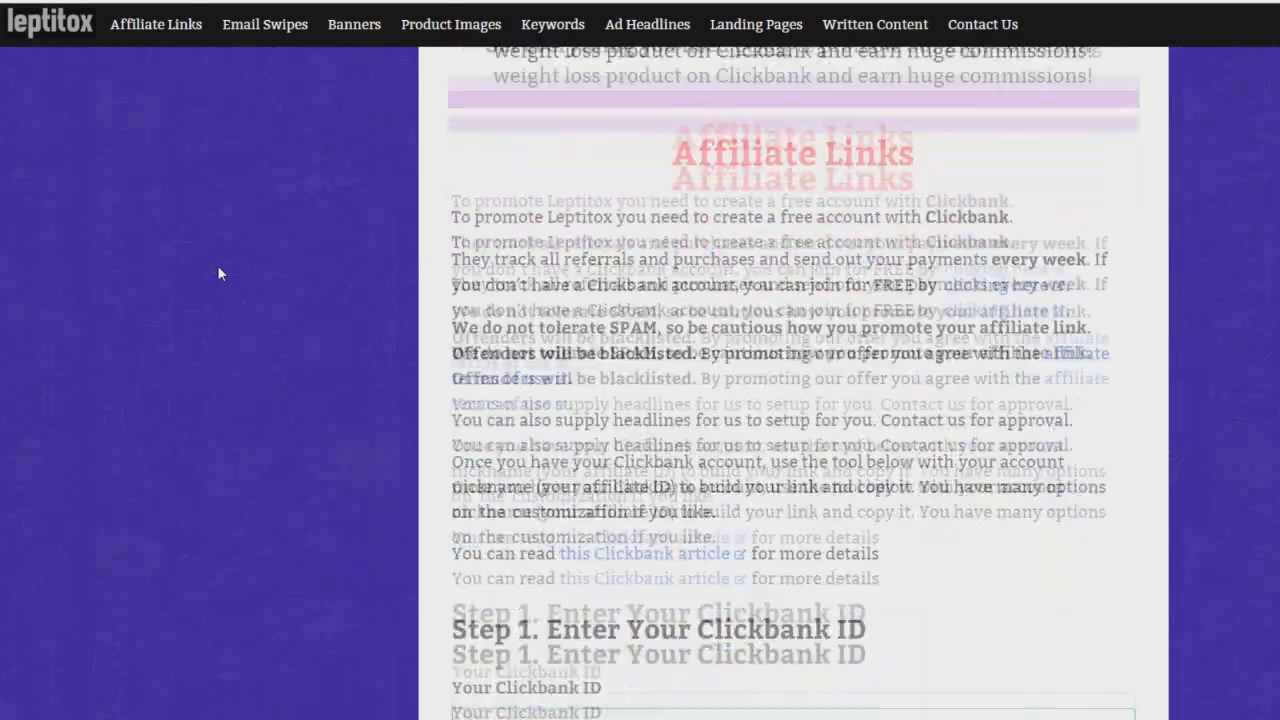
scroll(227, 266, "down", 10)
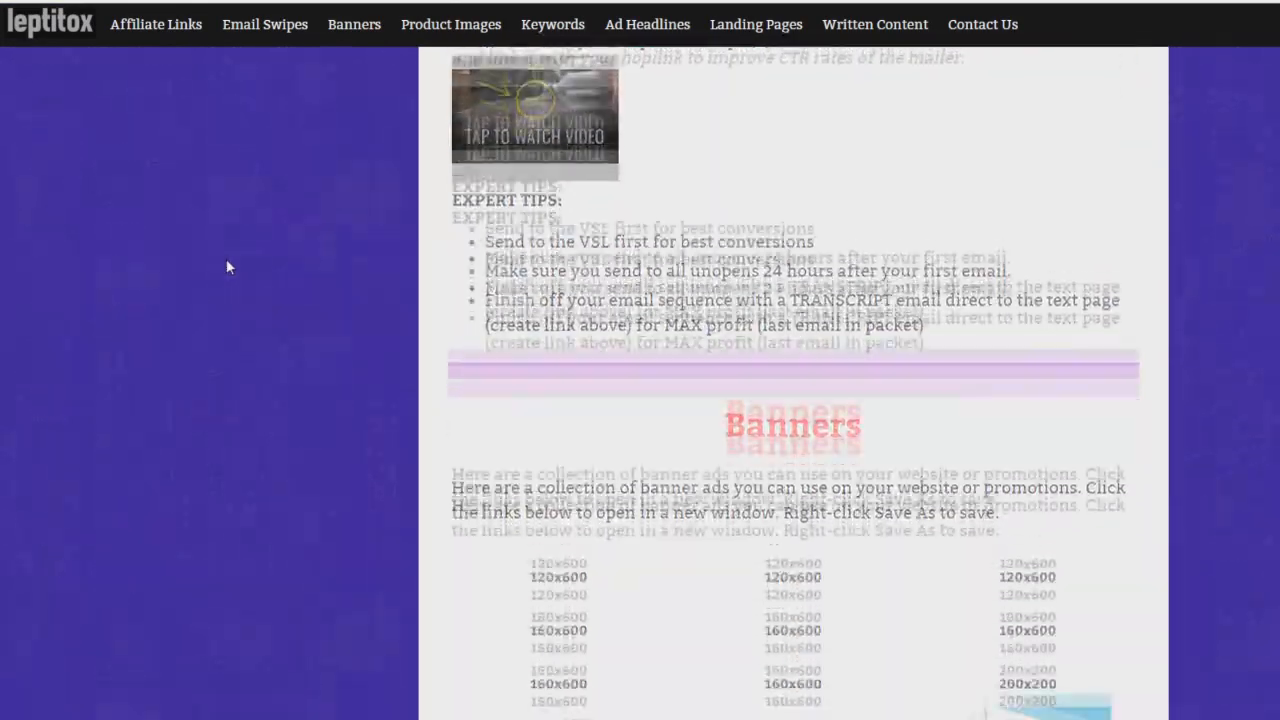
scroll(831, 271, "down", 10)
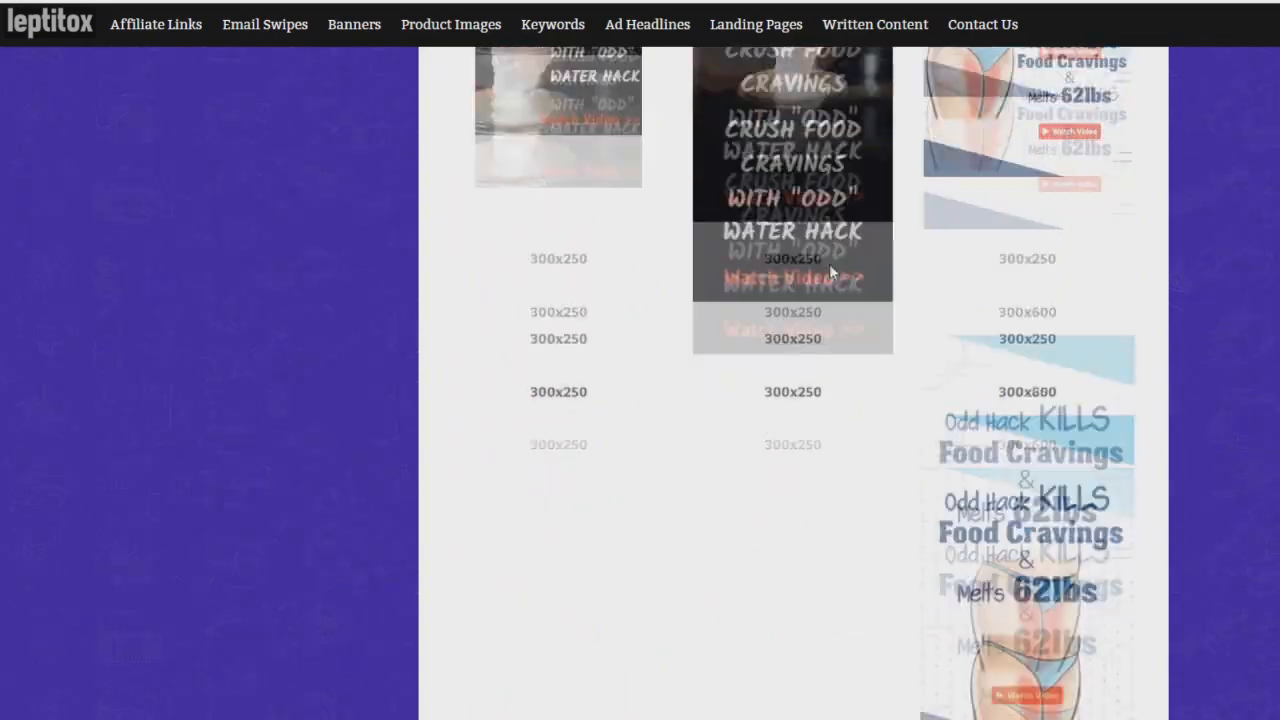
scroll(831, 271, "down", 15)
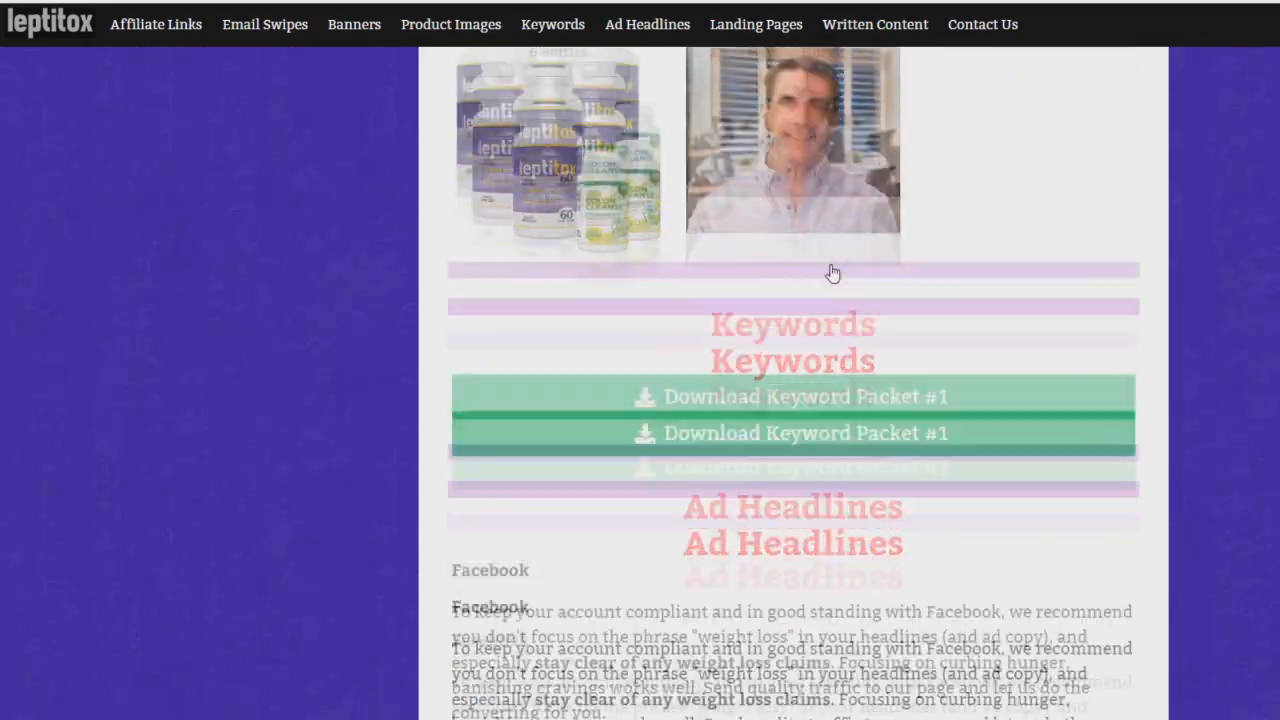
scroll(831, 278, "down", 4)
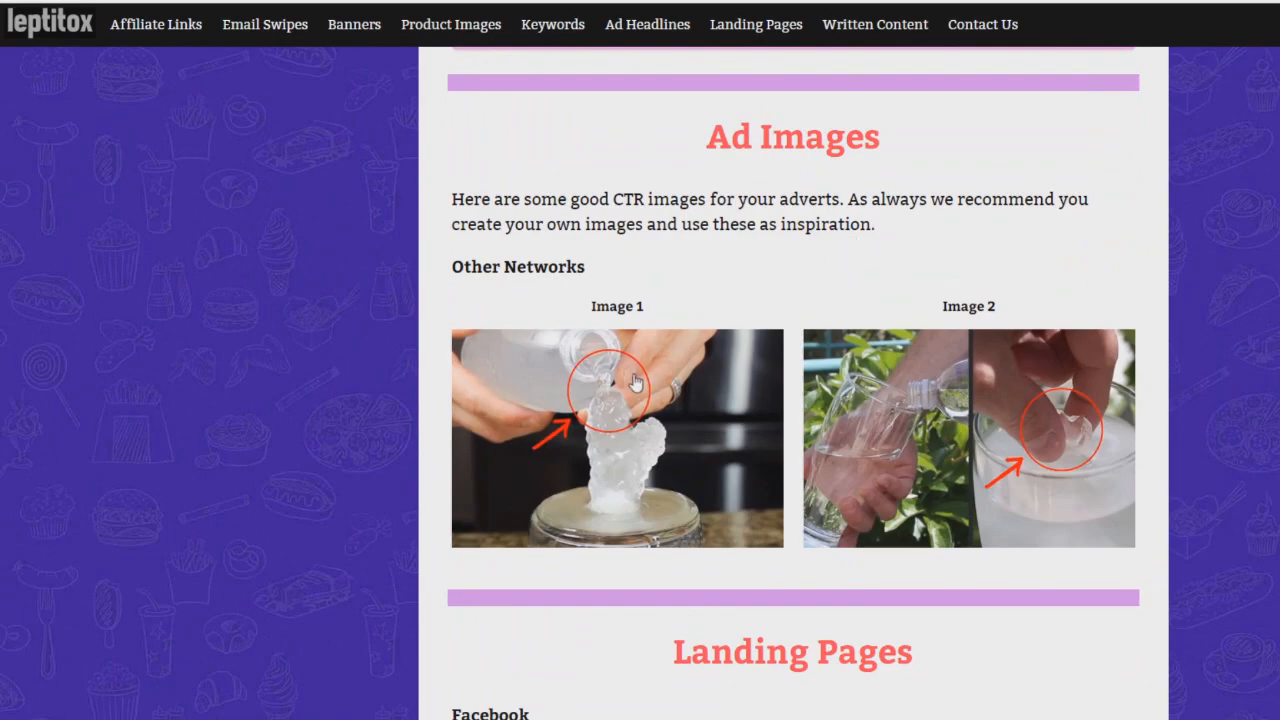
scroll(634, 380, "down", 8)
scroll(231, 479, "up", 8)
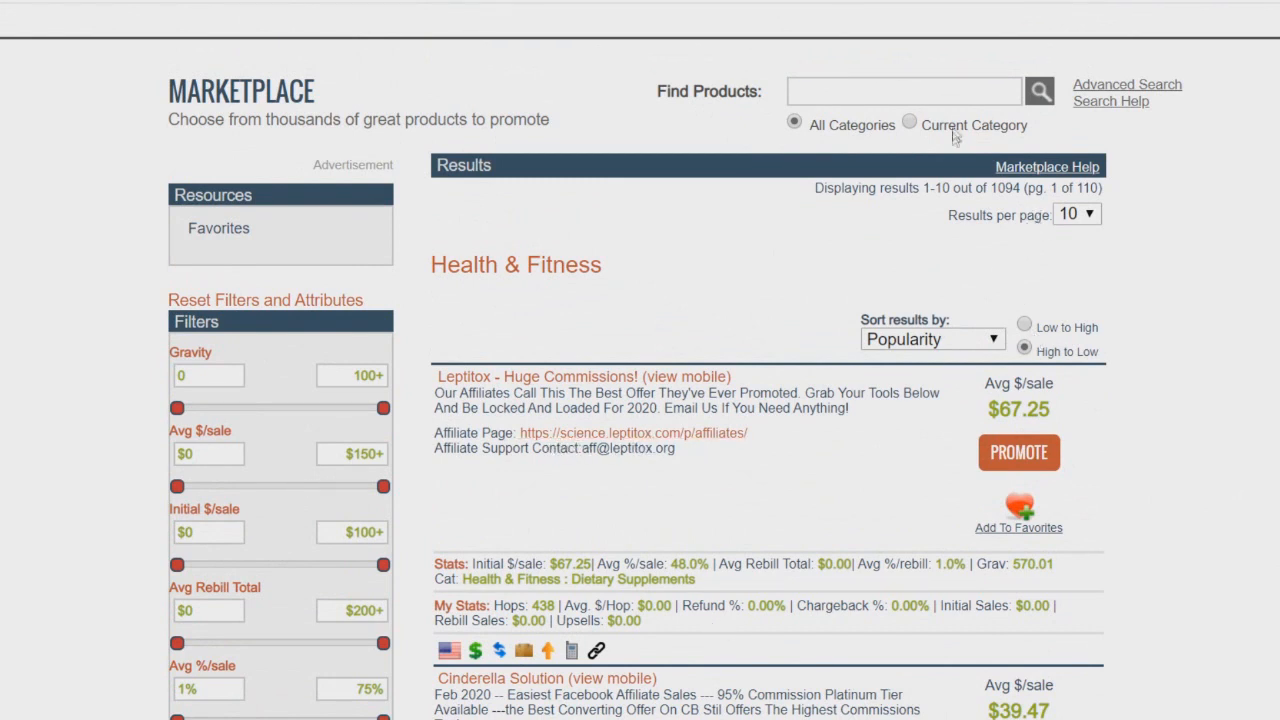
Step: Run an empty product search across all categories and scroll through the results
scroll(660, 468, "up", 1)
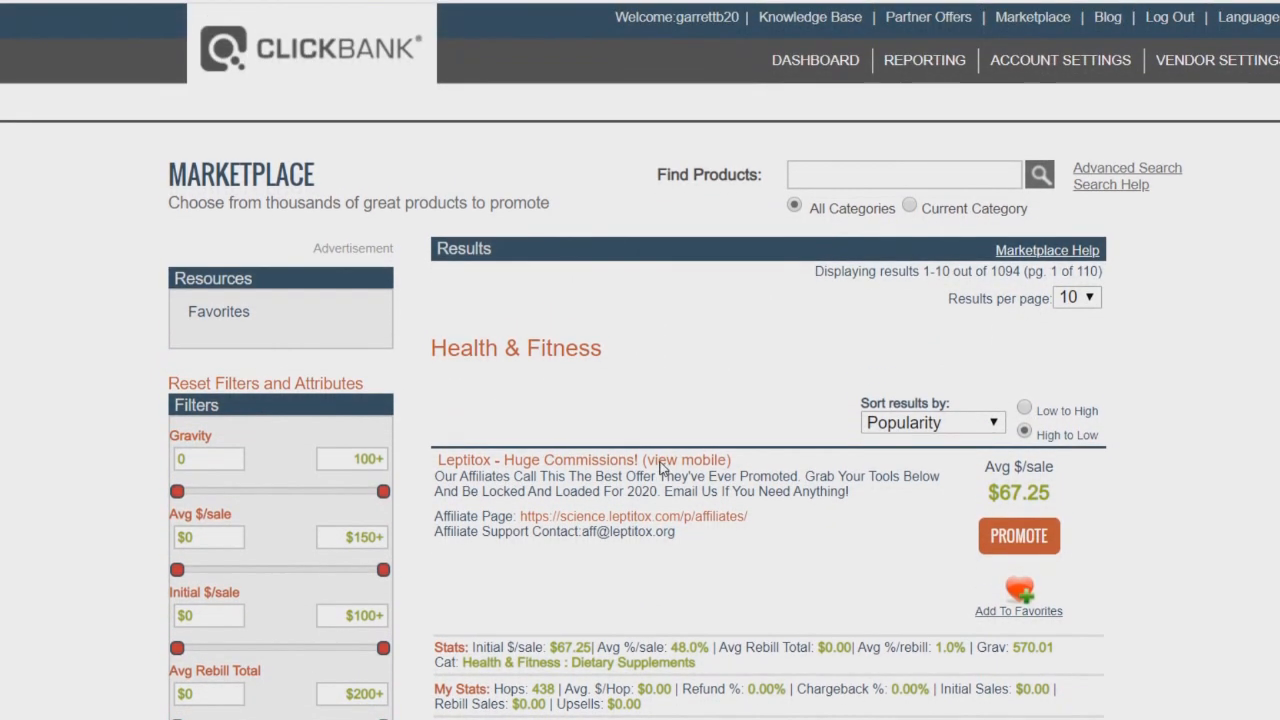
left_click(1040, 175)
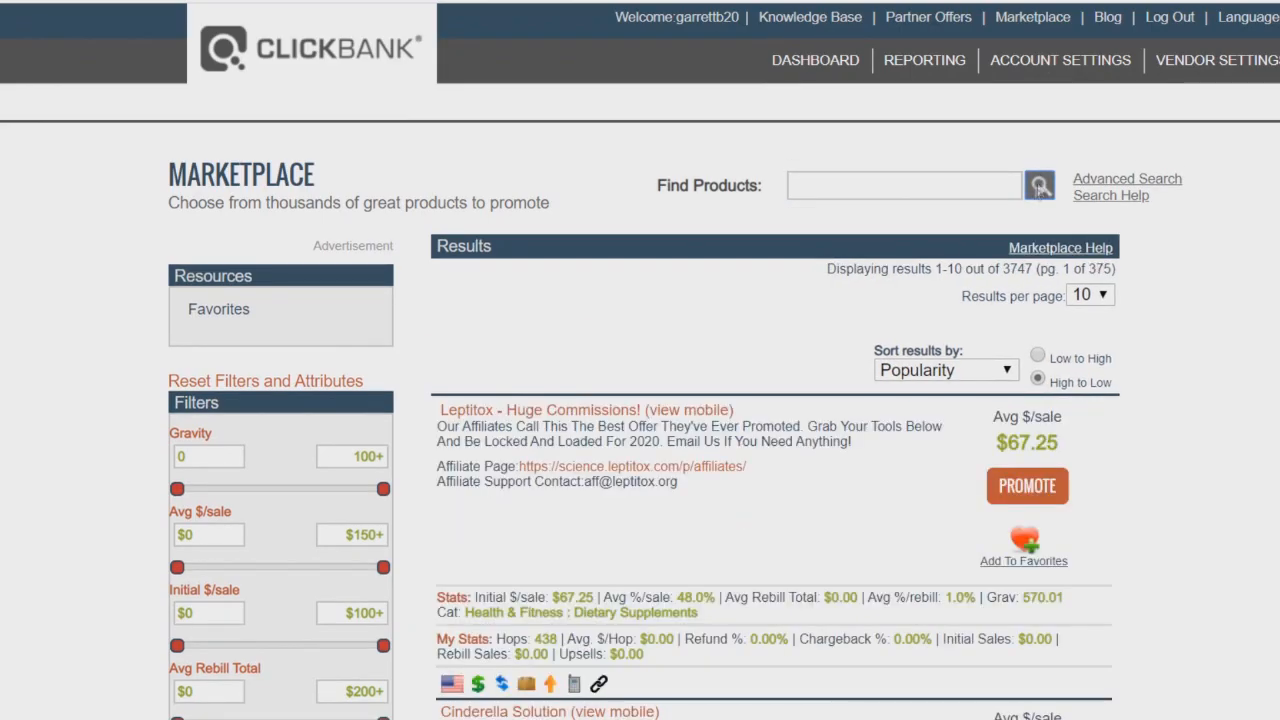
scroll(643, 177, "down", 9)
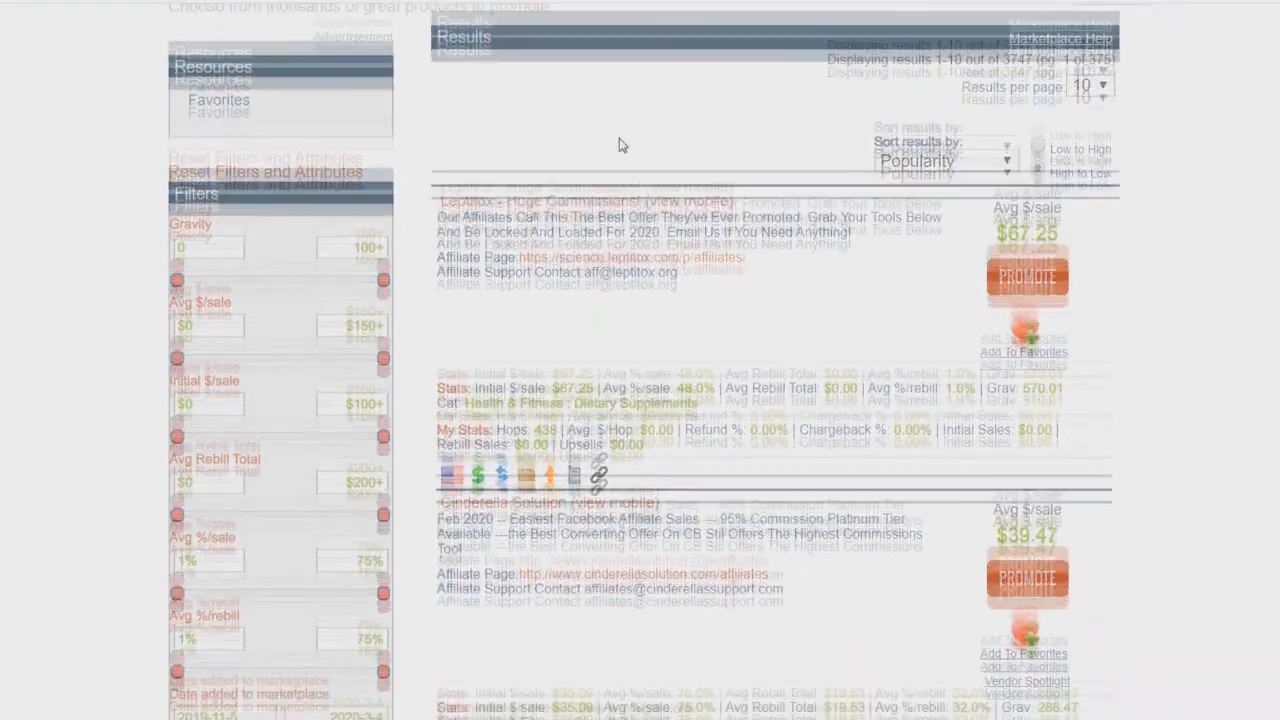
scroll(618, 152, "down", 5)
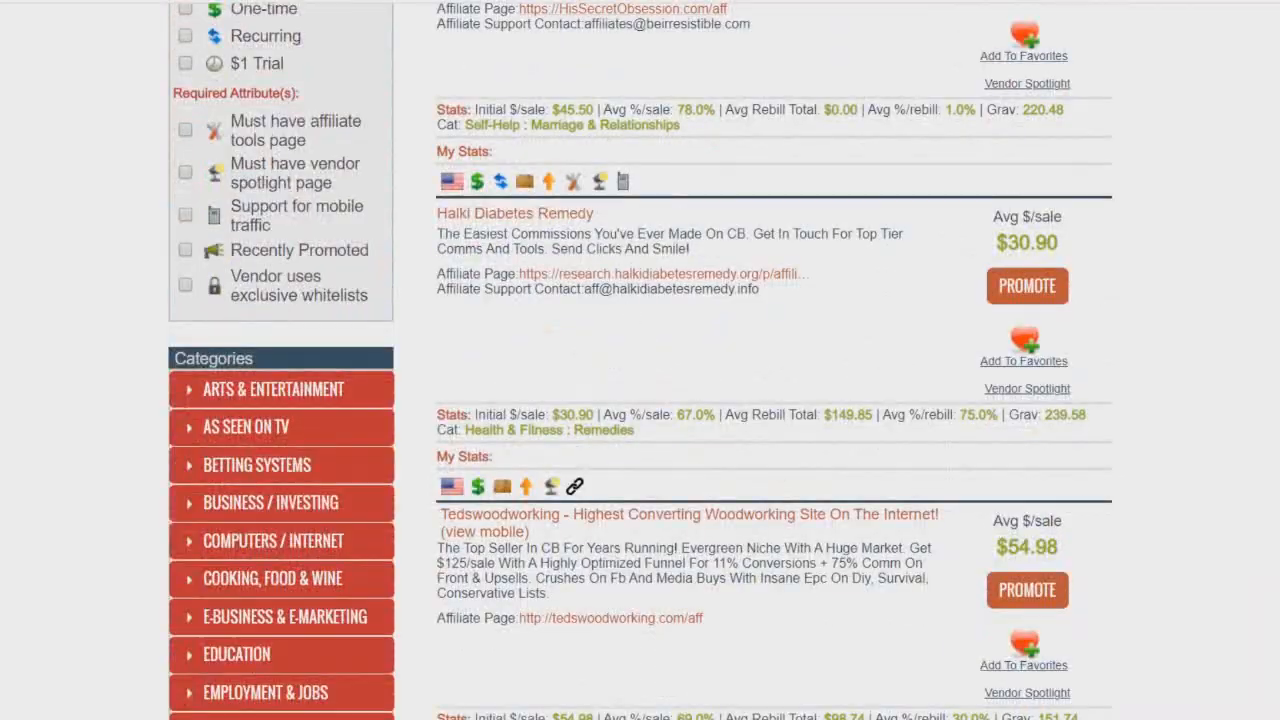
scroll(660, 385, "up", 14)
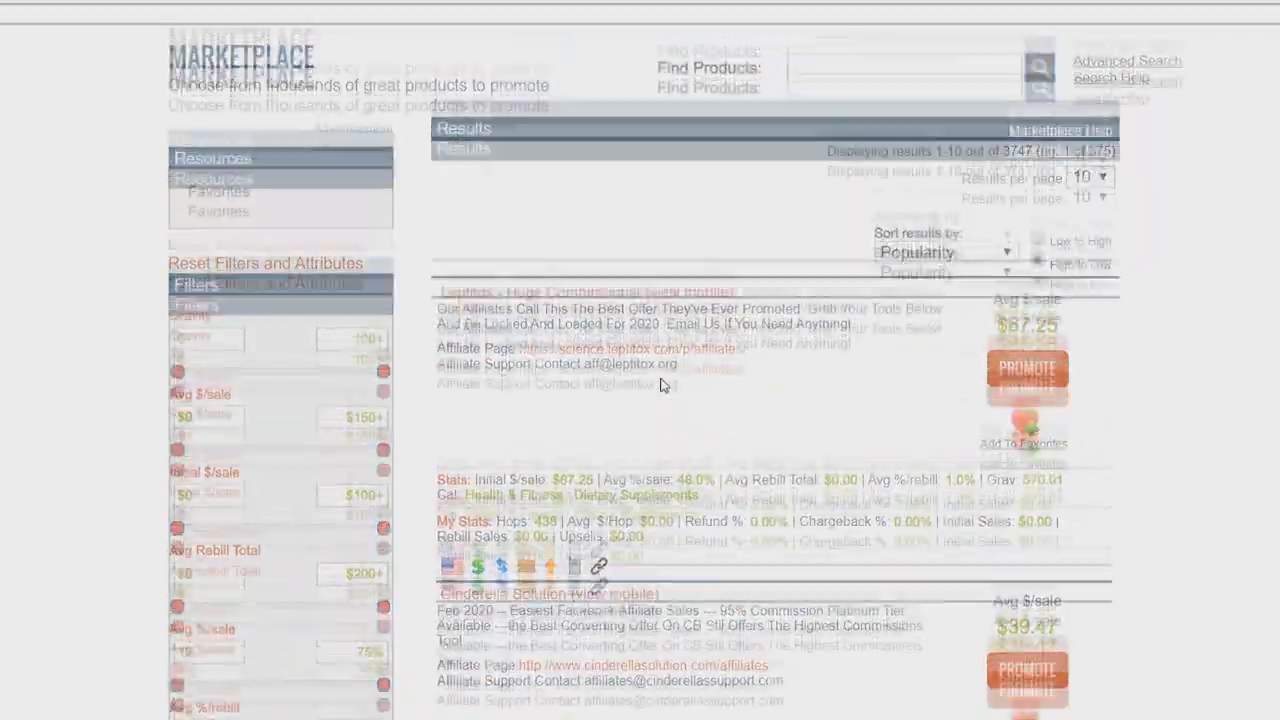
scroll(663, 383, "down", 2)
scroll(690, 348, "down", 7)
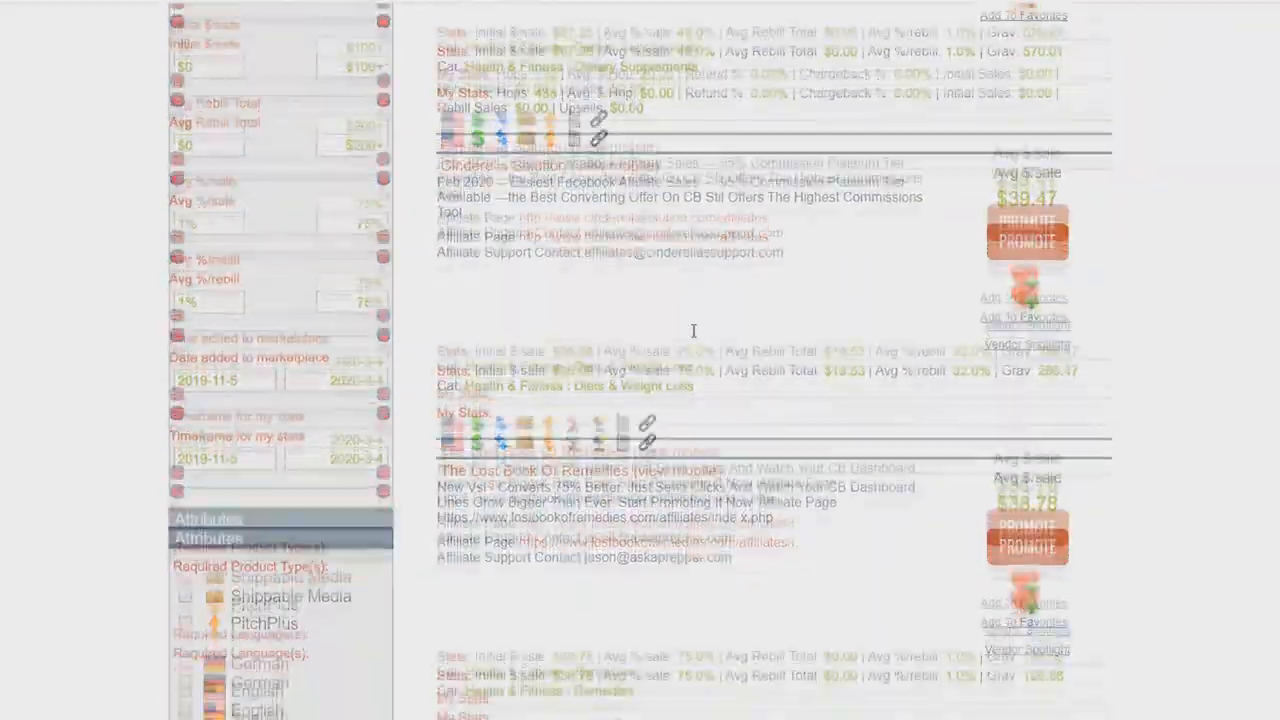
Step: Scroll further through the all-category search results and open the Custom Keto Diet affiliate page
scroll(697, 338, "down", 10)
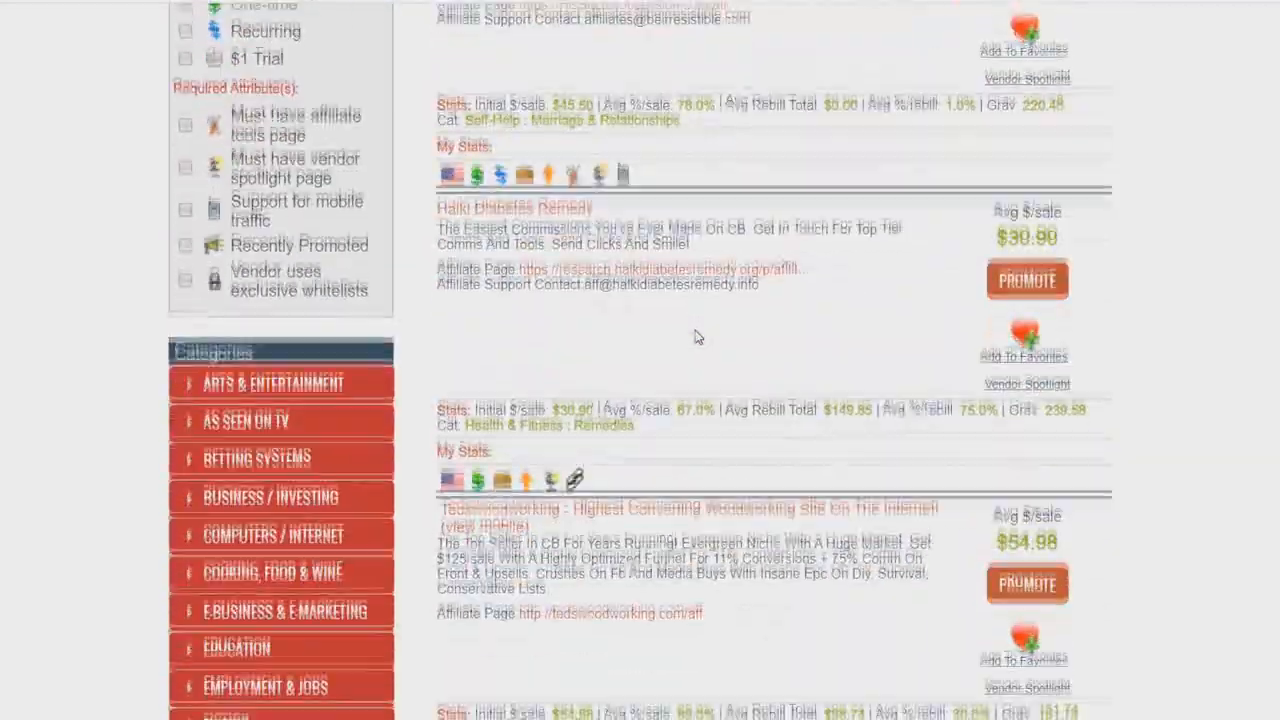
scroll(697, 338, "down", 8)
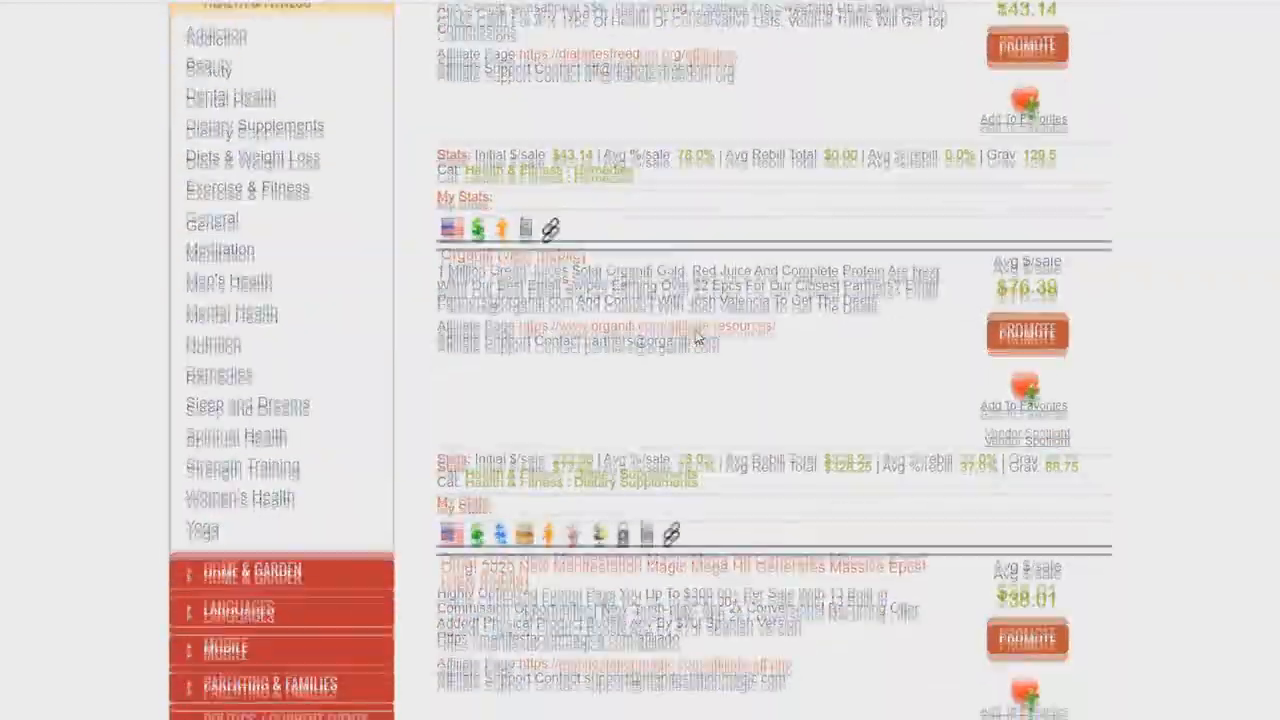
scroll(697, 338, "up", 4)
scroll(697, 338, "down", 6)
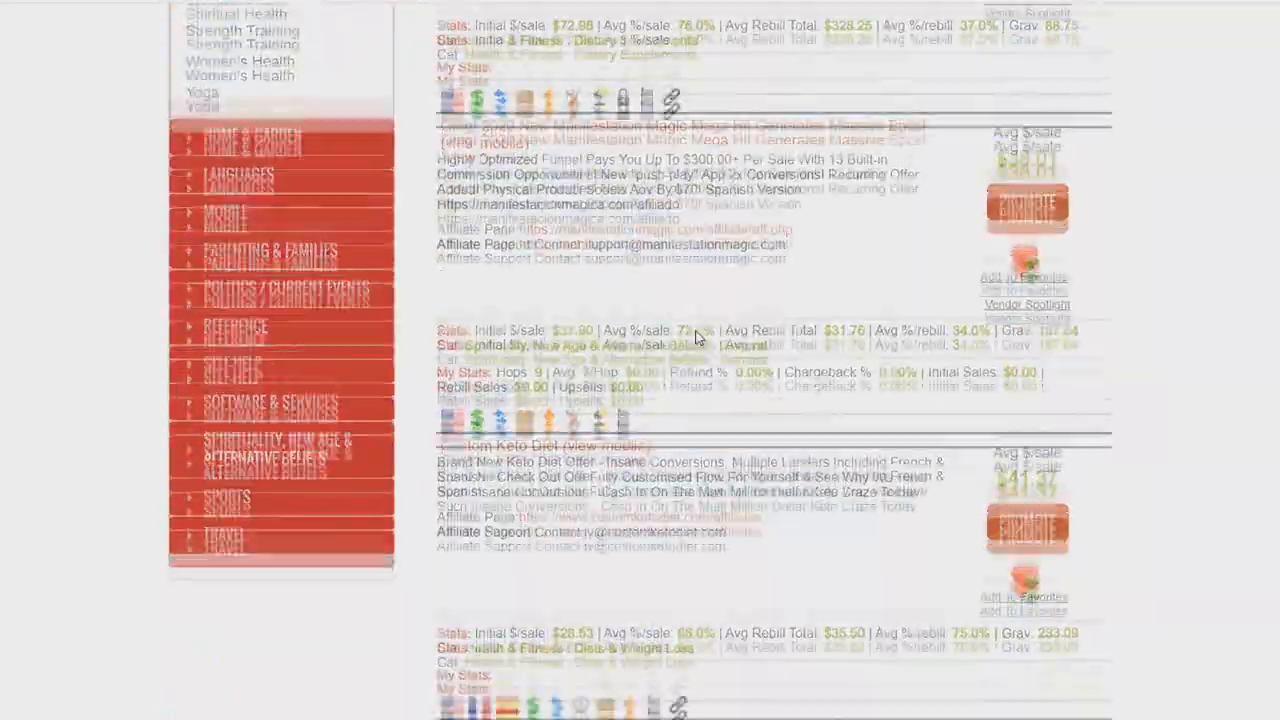
right_click(672, 393)
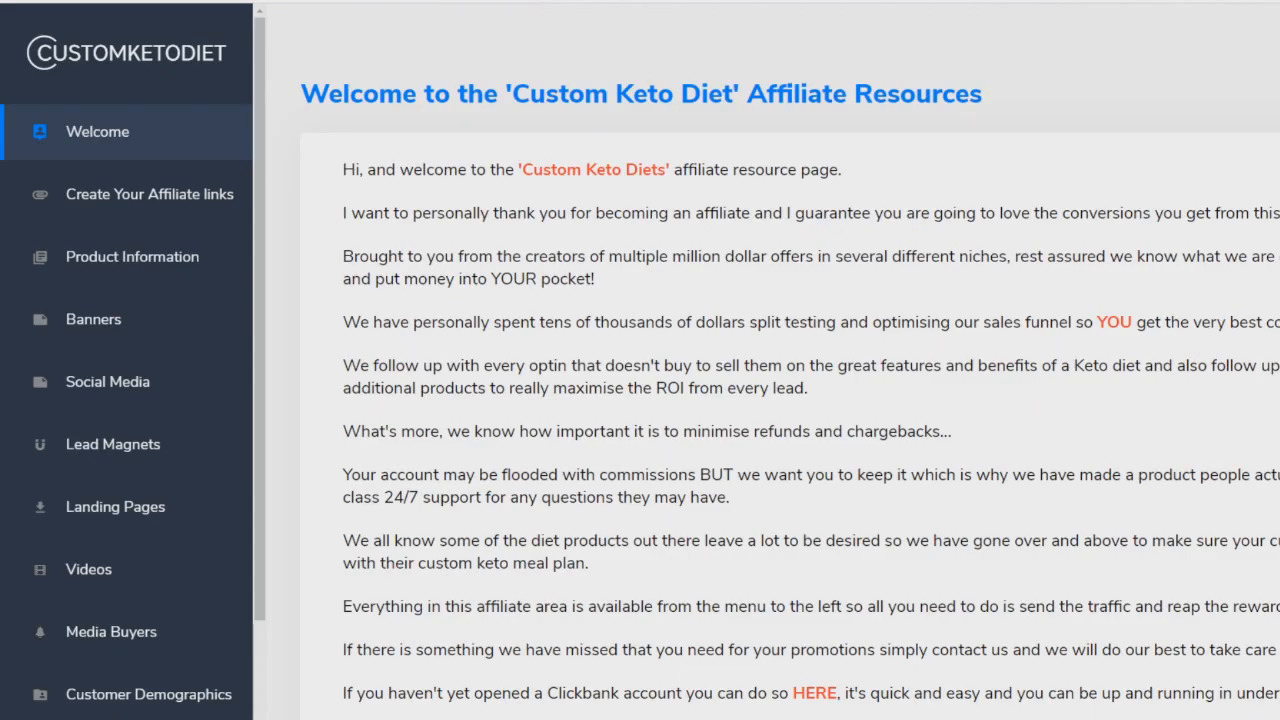
Step: Open the Videos section of the Custom Keto Diet affiliate resources and browse the downloadable videos
scroll(70, 150, "down", 3)
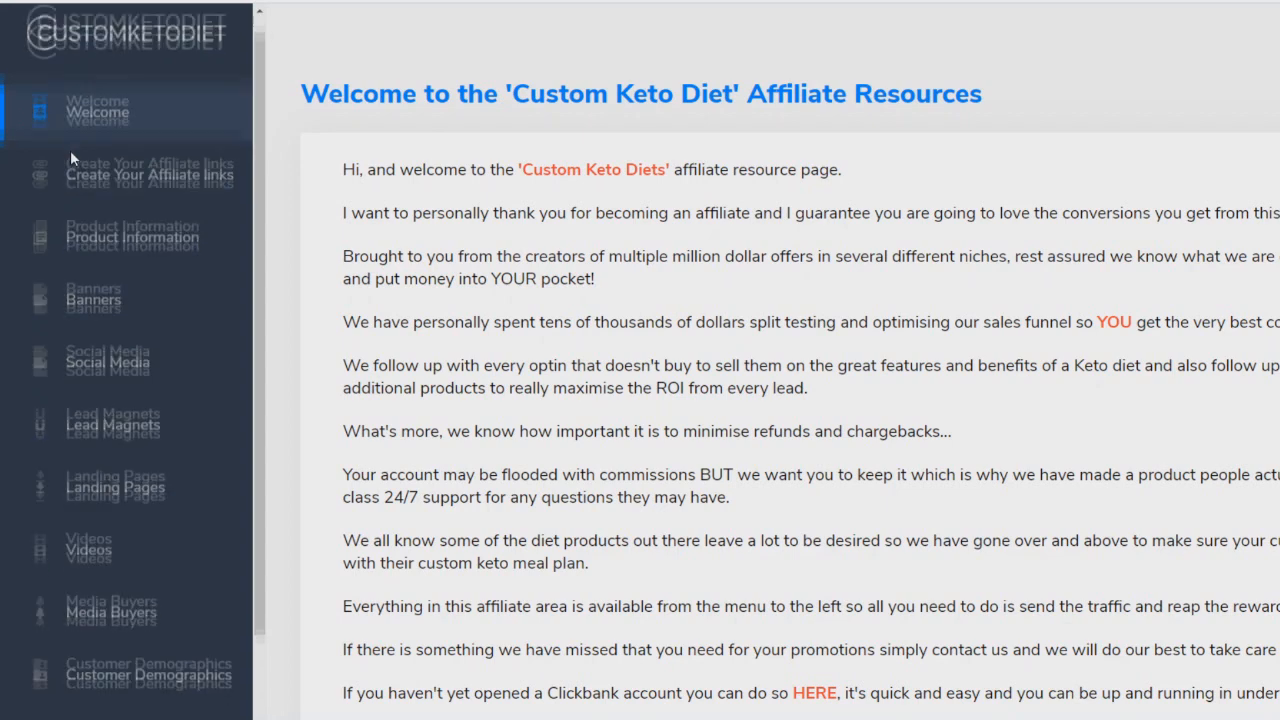
left_click(117, 403)
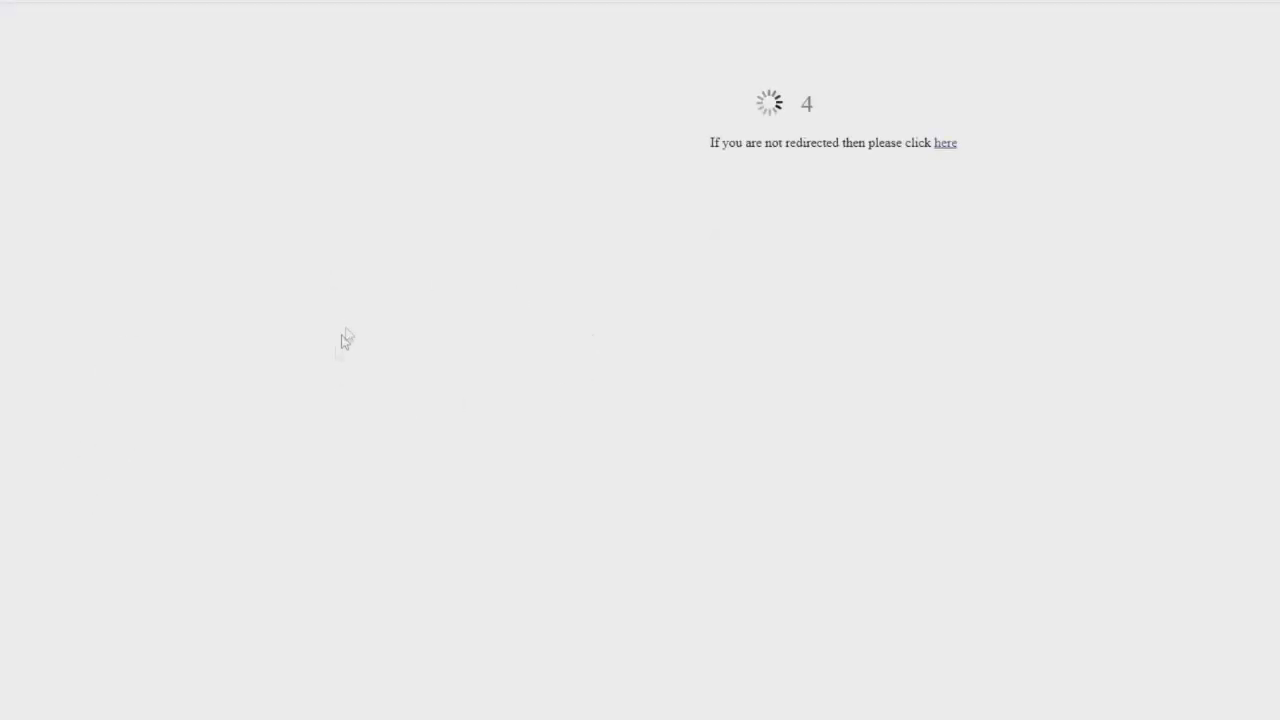
left_click(946, 143)
scroll(508, 167, "down", 5)
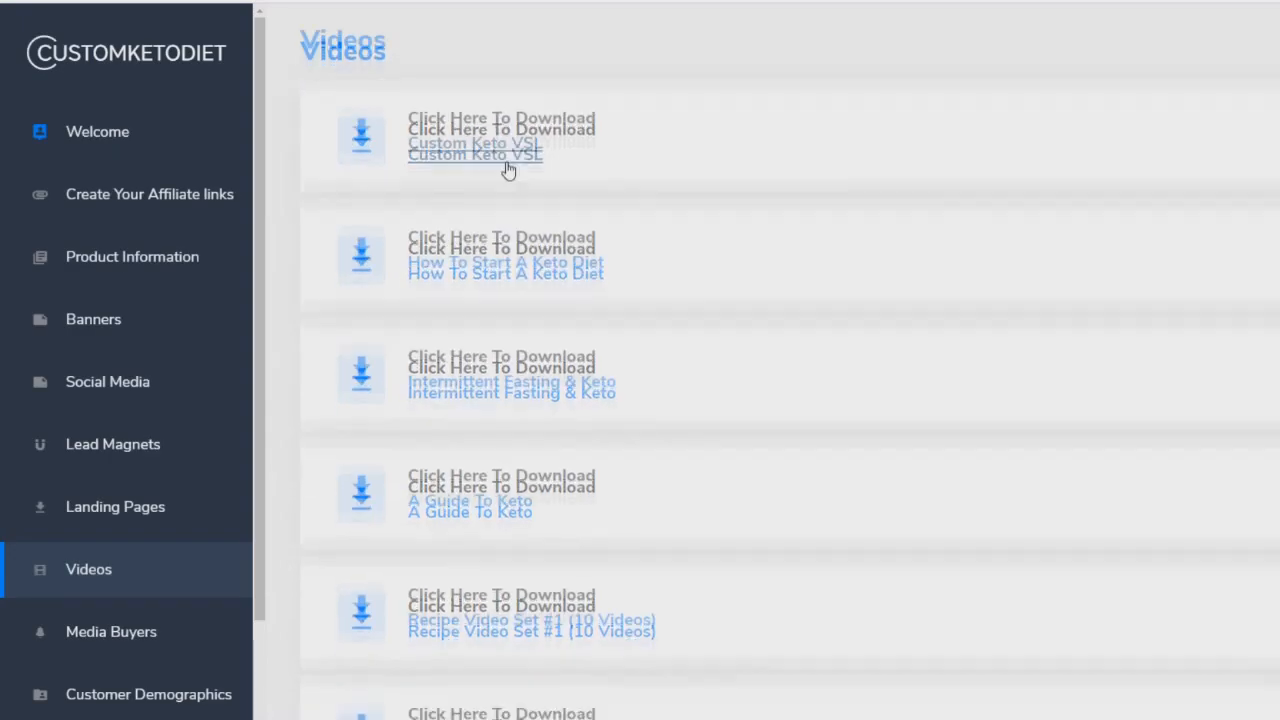
scroll(443, 200, "up", 2)
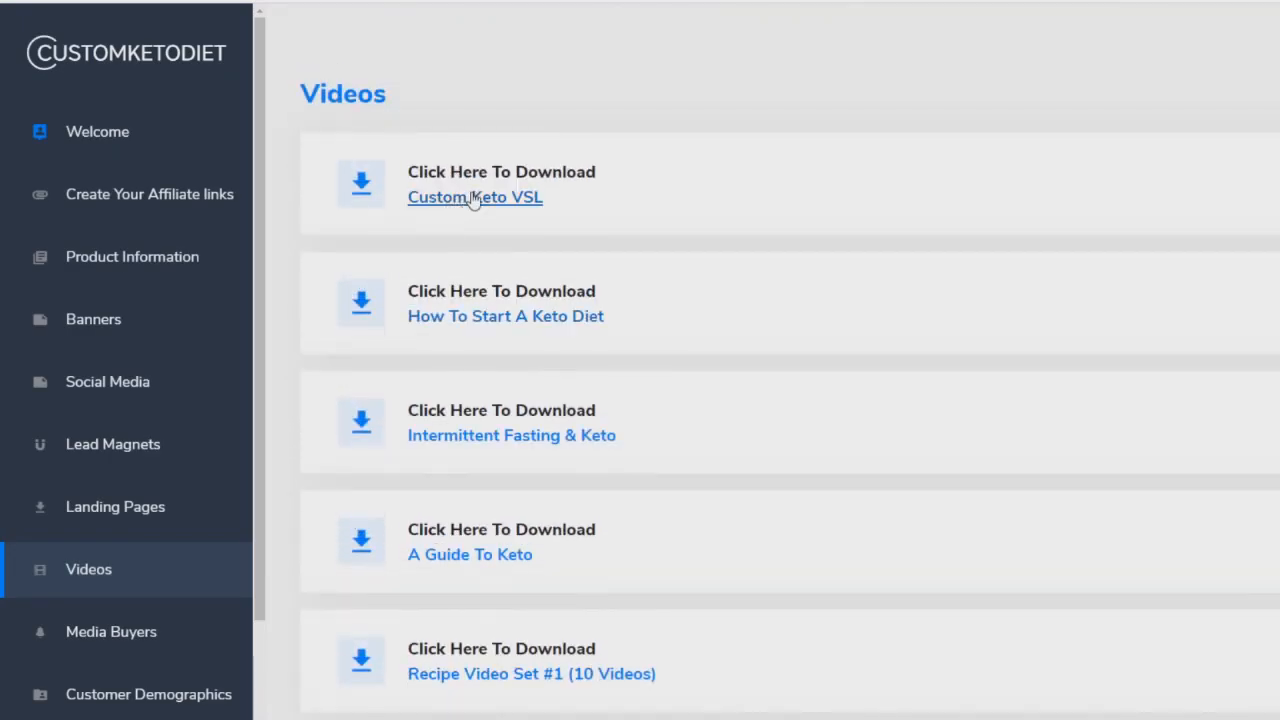
scroll(451, 191, "down", 4)
scroll(437, 290, "down", 3)
scroll(663, 417, "up", 6)
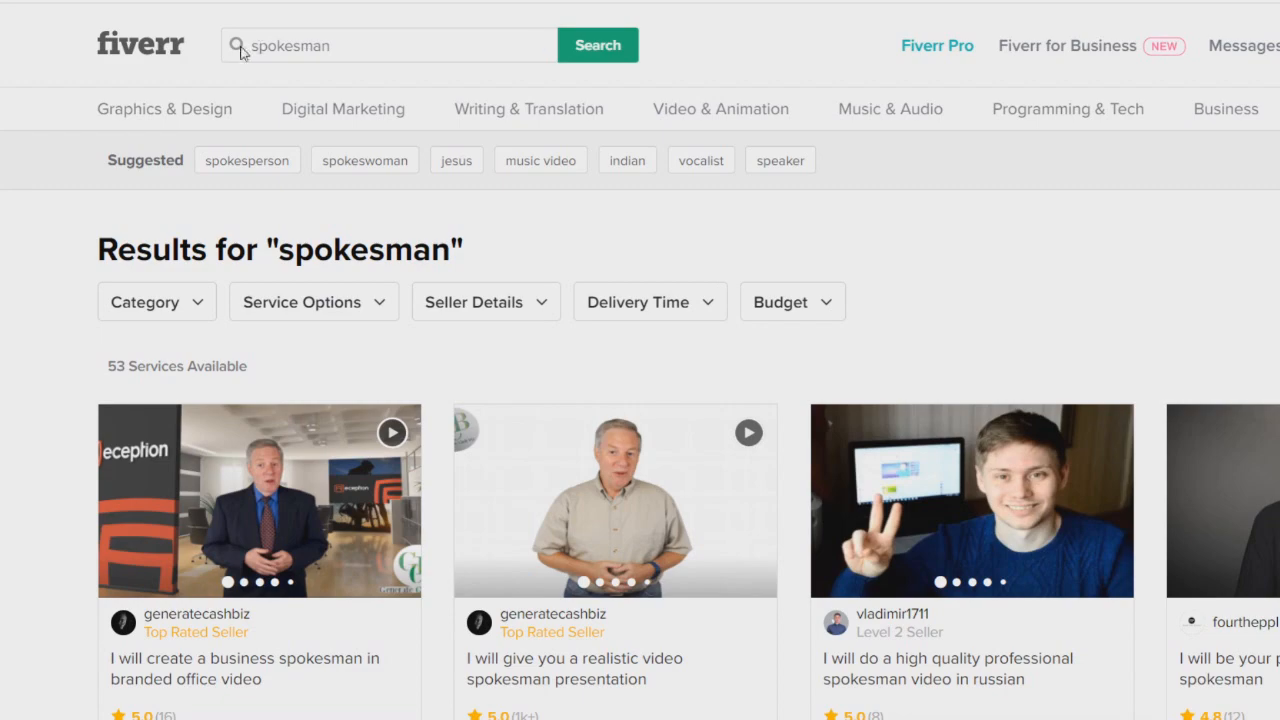
Step: Browse the Fiverr results for 'spokesman' video services, comparing sellers and starting prices
scroll(590, 200, "down", 3)
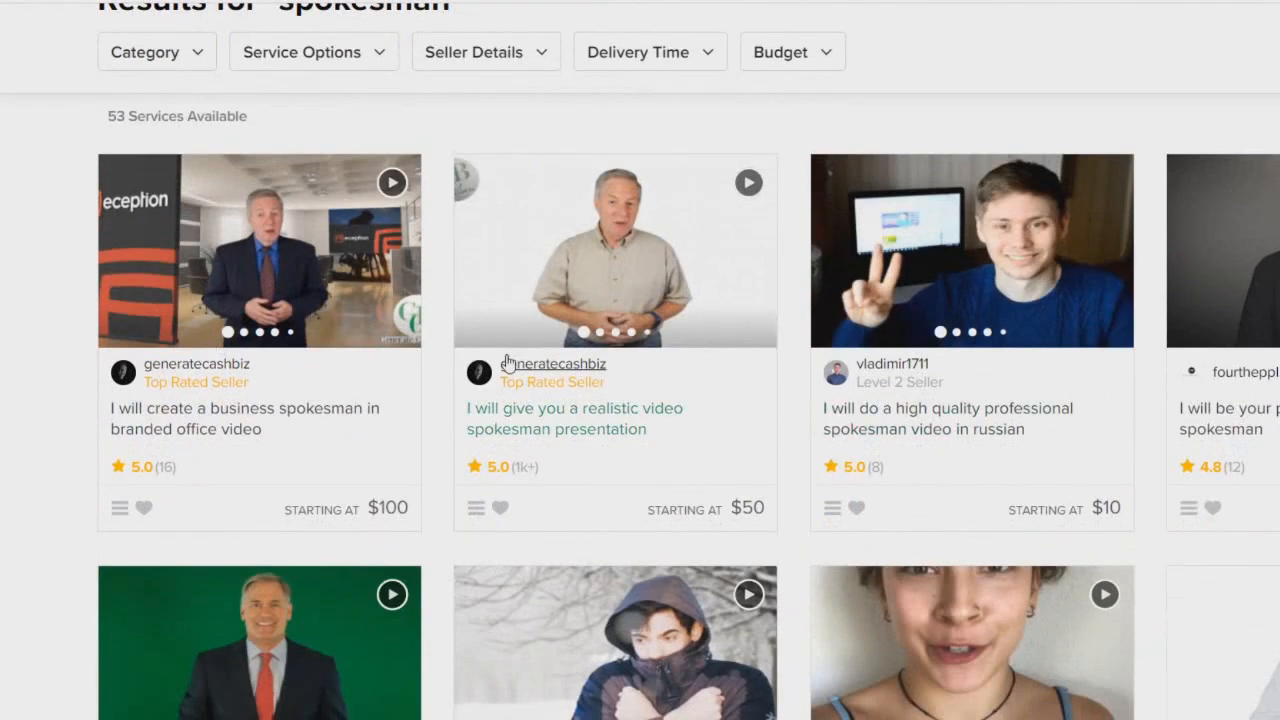
scroll(503, 363, "down", 1)
scroll(550, 460, "up", 1)
scroll(550, 460, "down", 2)
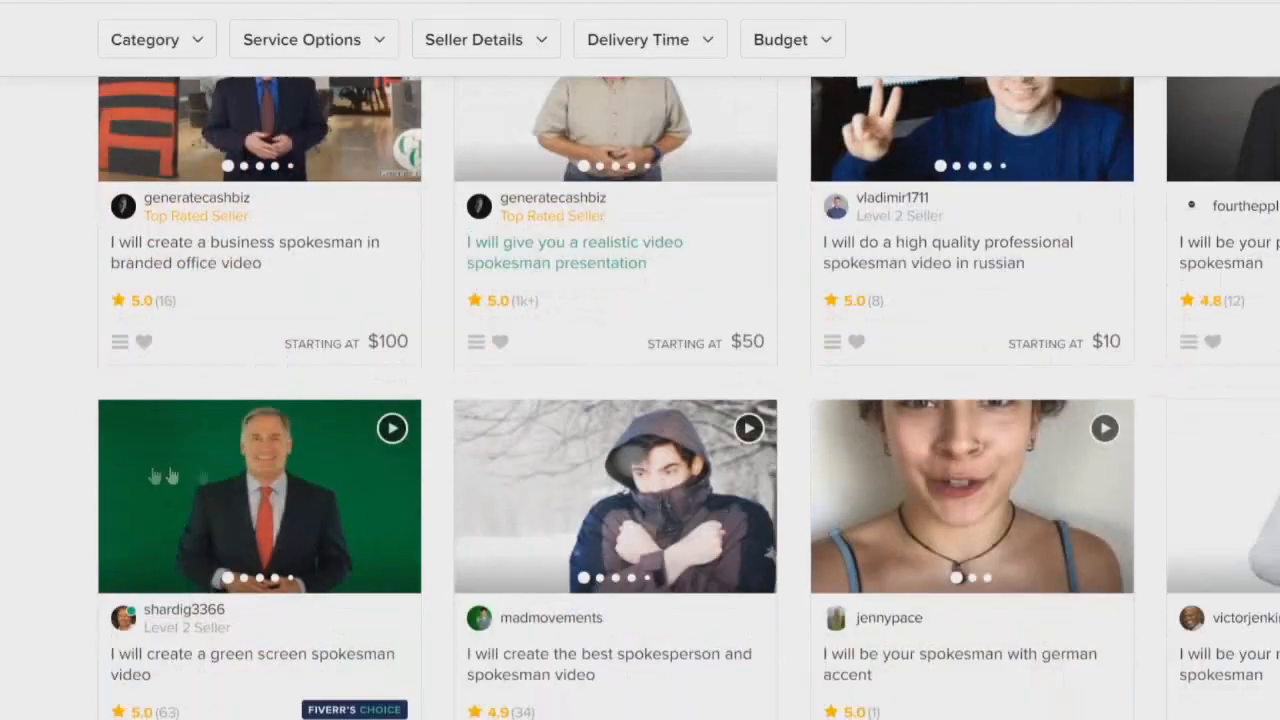
scroll(4, 472, "up", 5)
scroll(3, 459, "down", 3)
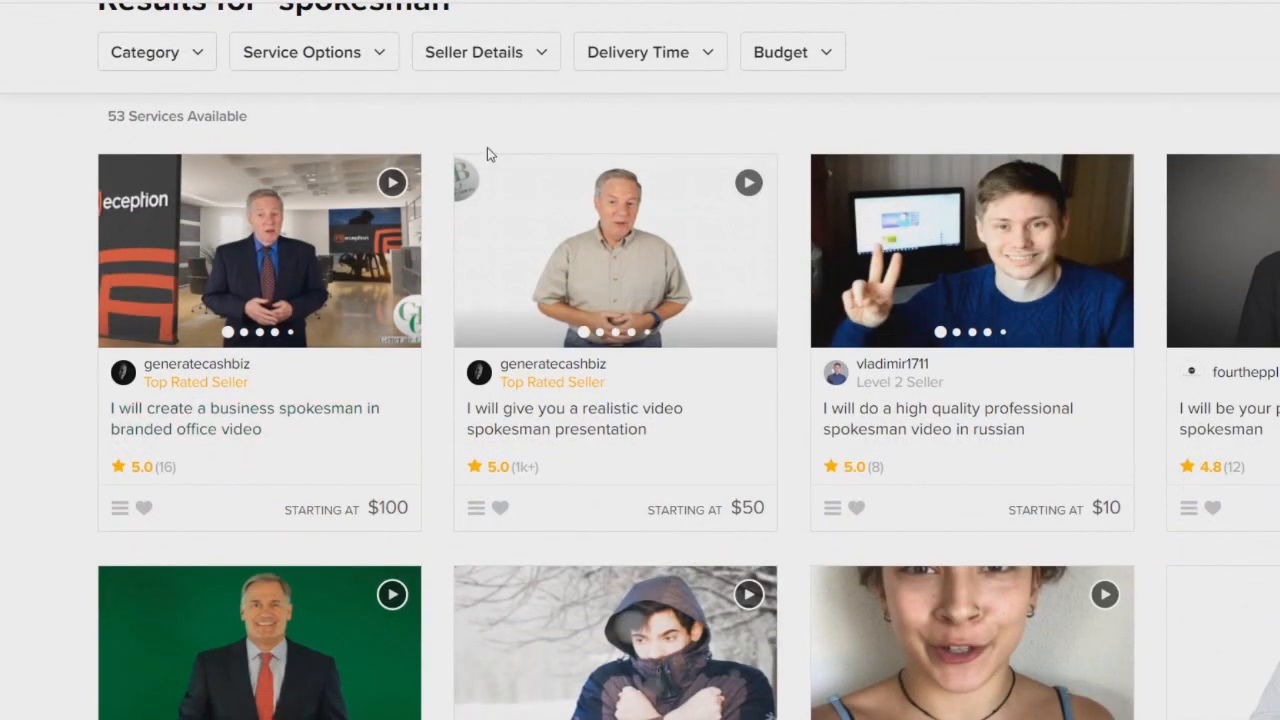
scroll(14, 315, "down", 2)
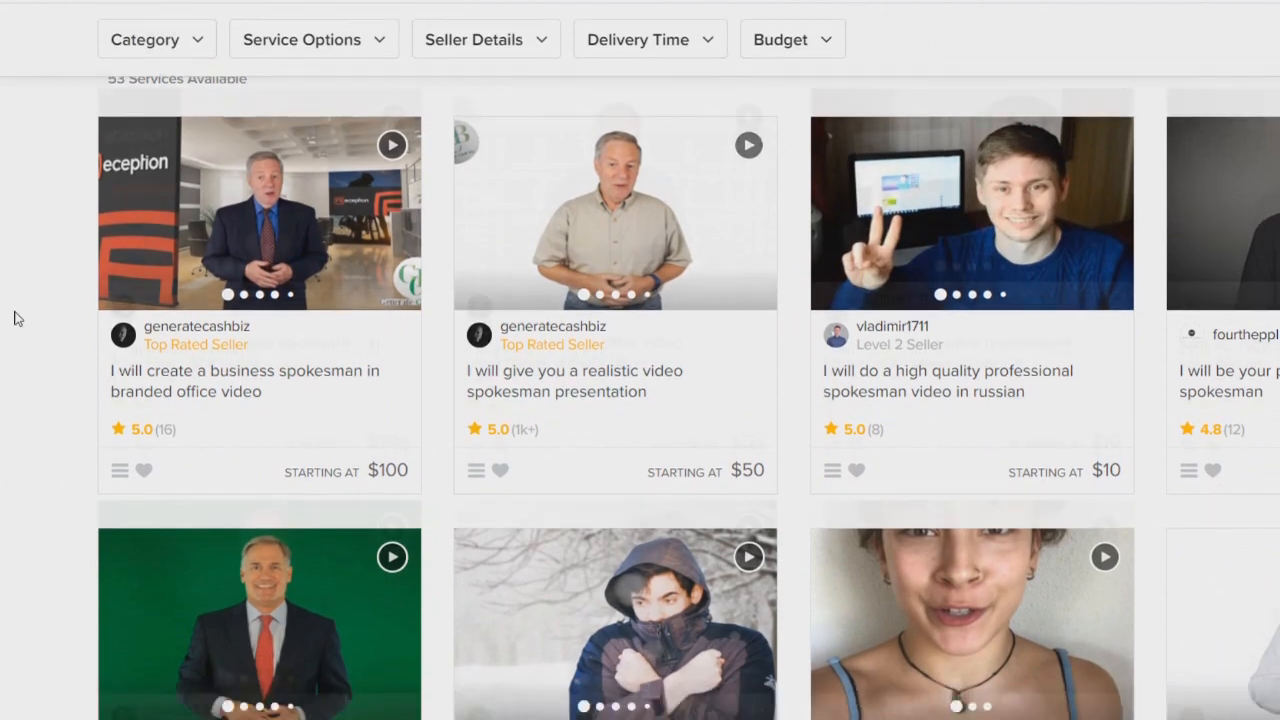
scroll(850, 260, "up", 2)
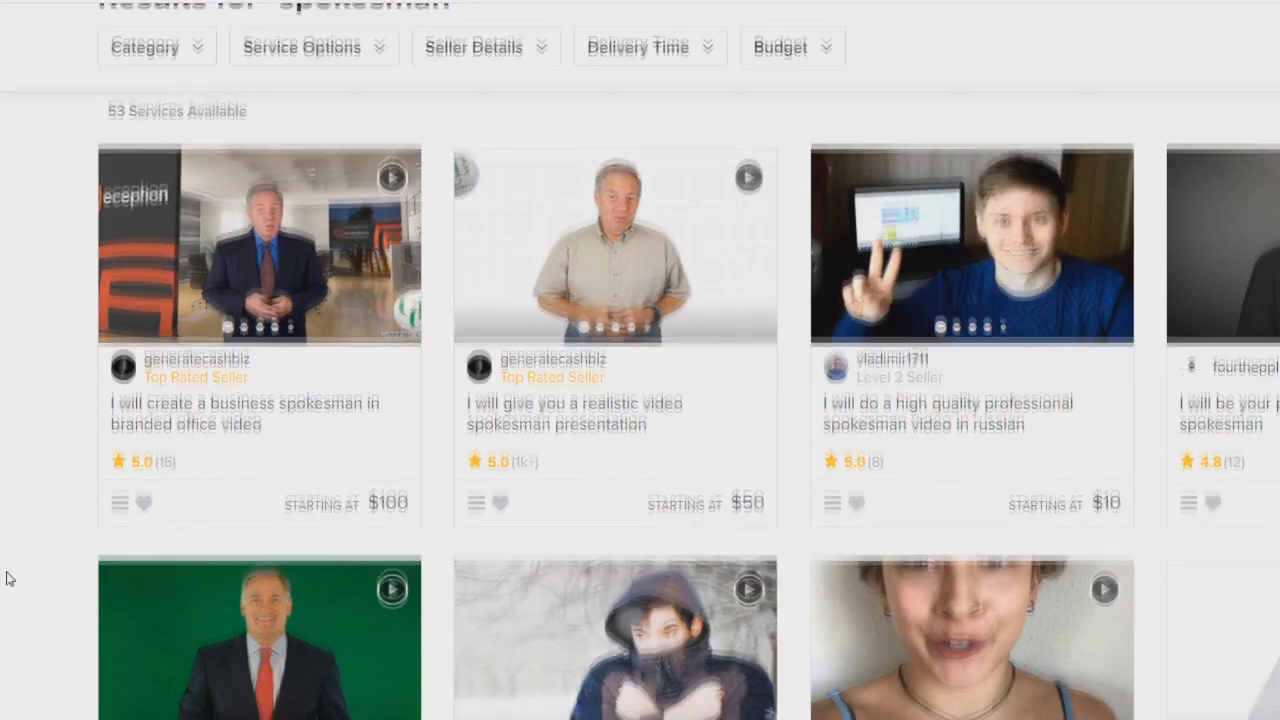
scroll(5, 579, "down", 4)
scroll(5, 579, "down", 3)
scroll(5, 579, "up", 3)
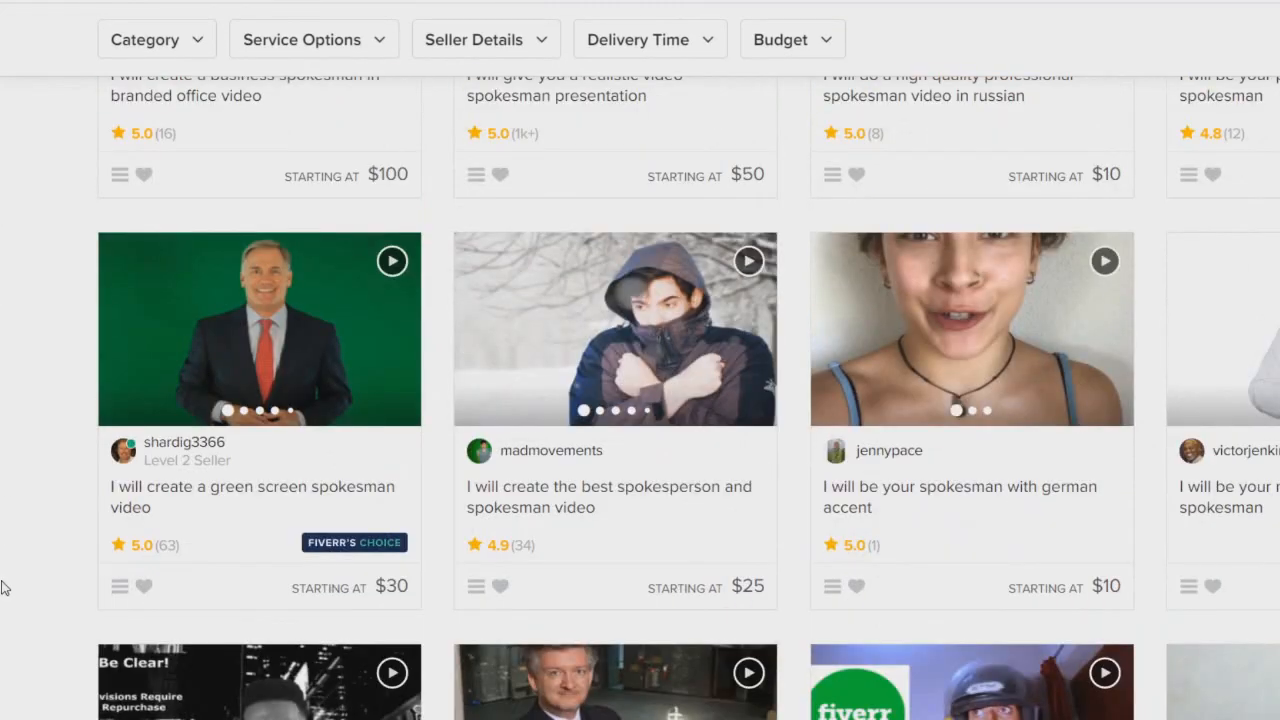
scroll(55, 574, "up", 5)
scroll(55, 574, "up", 2)
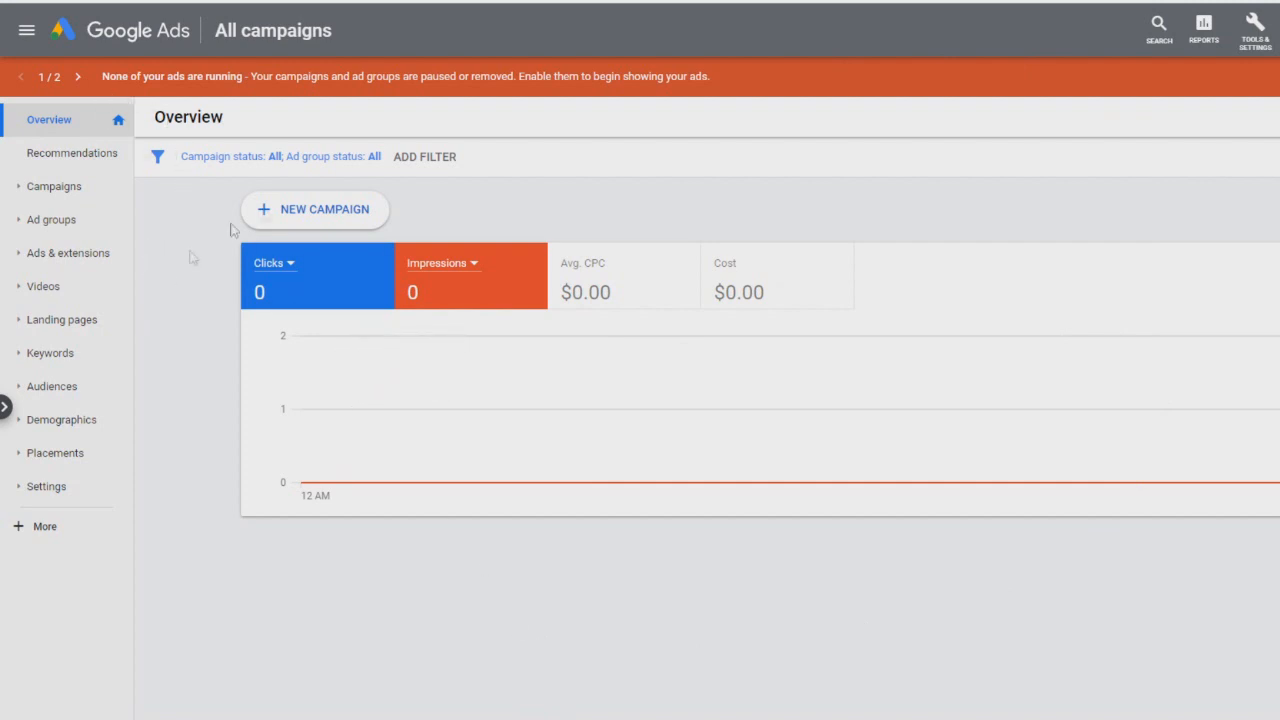
Step: Start a new Google Ads campaign with the Website traffic goal and the Video campaign type
left_click(299, 210)
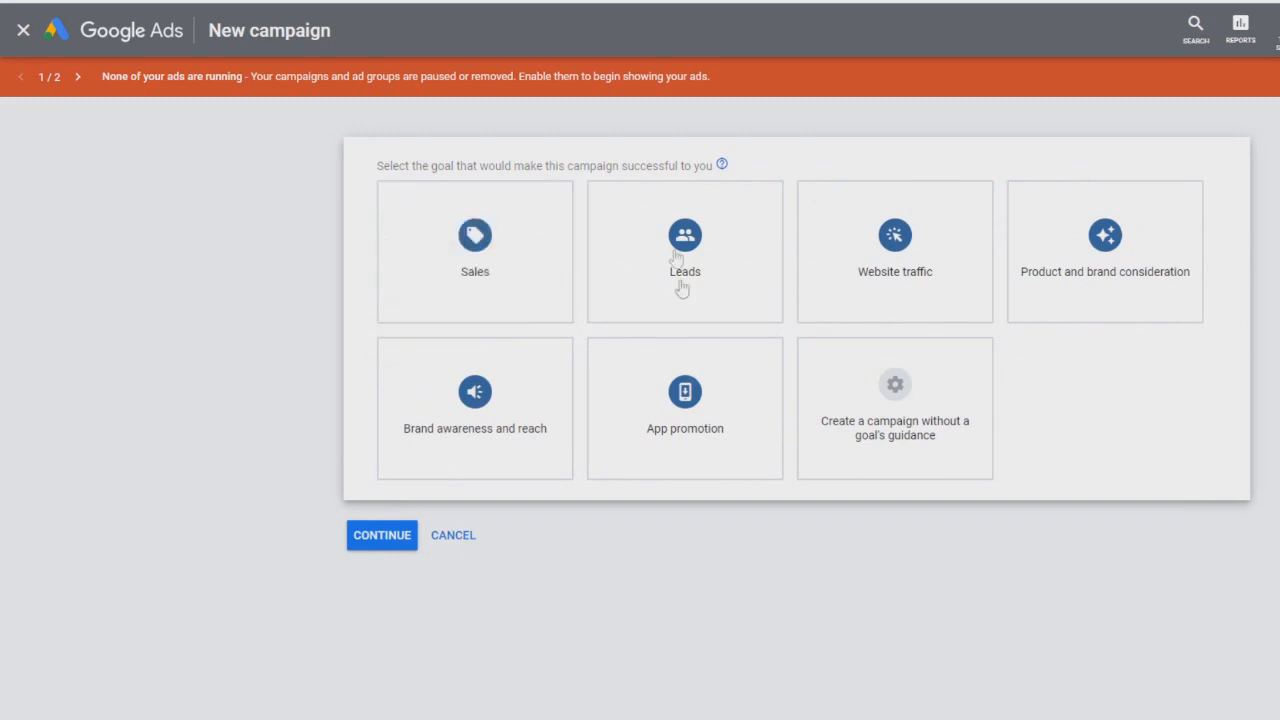
left_click(925, 251)
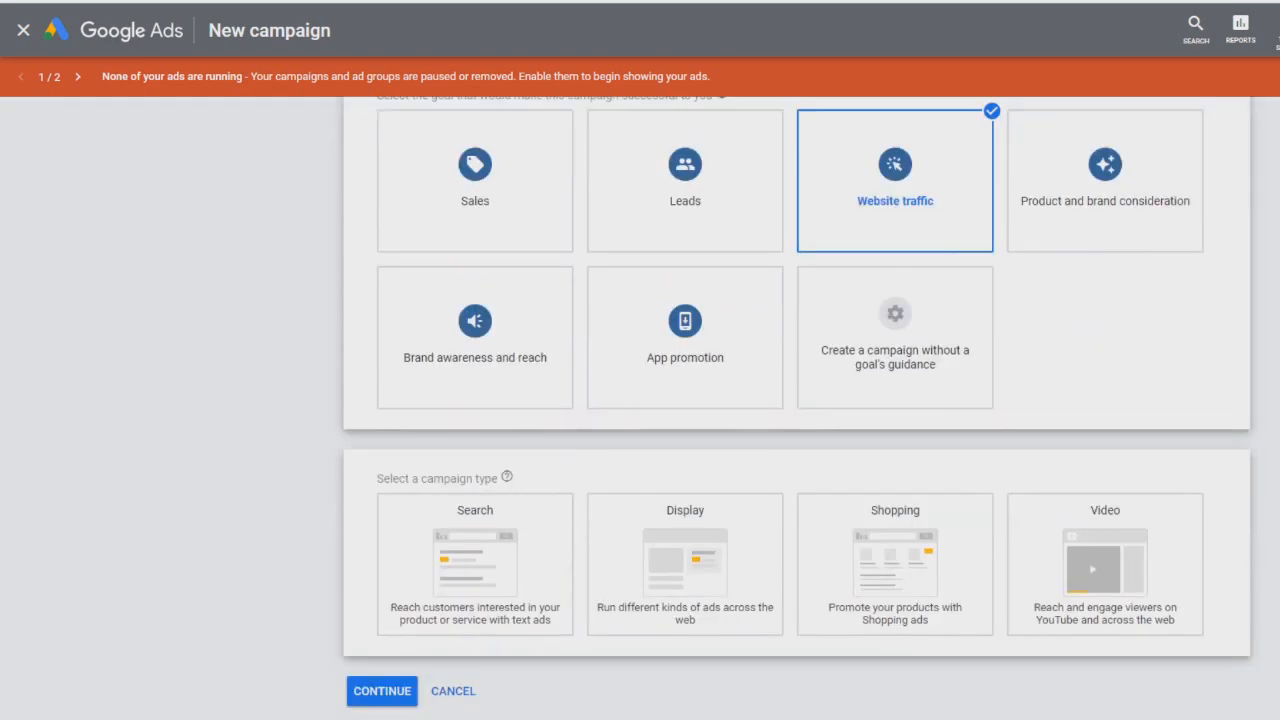
scroll(868, 220, "up", 1)
scroll(868, 220, "down", 1)
mouse_move(1090, 553)
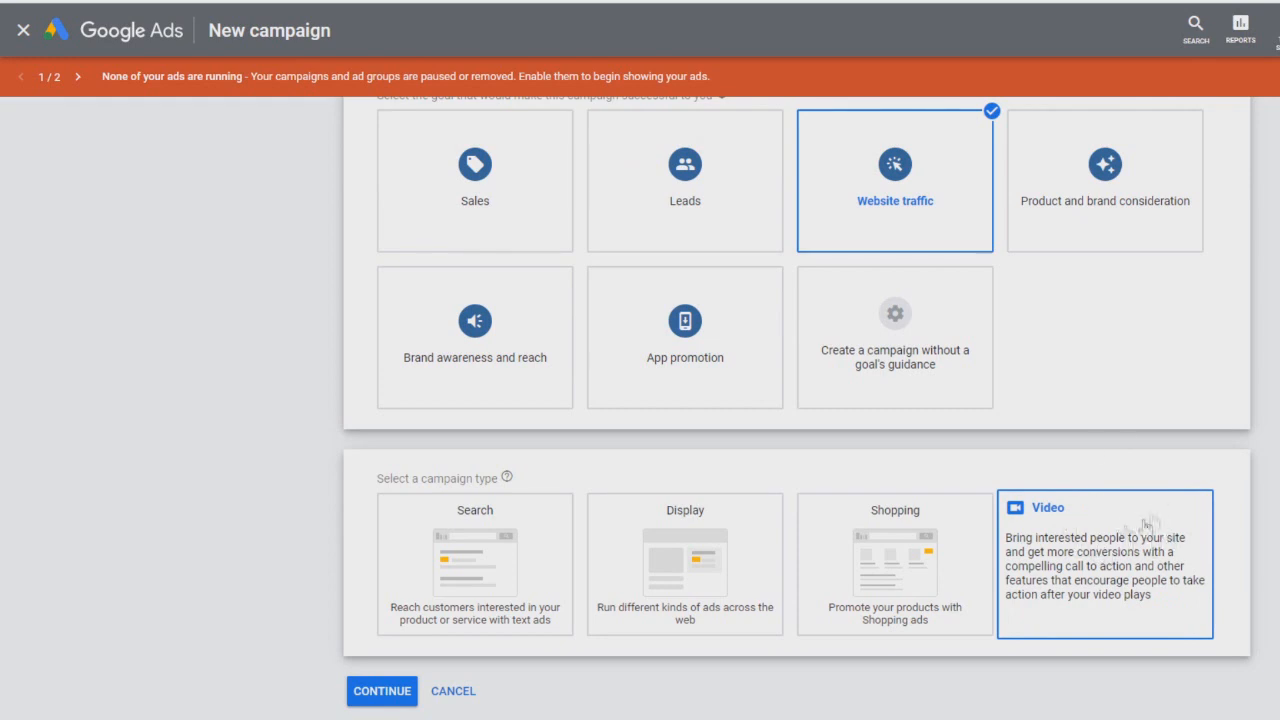
left_click(1034, 561)
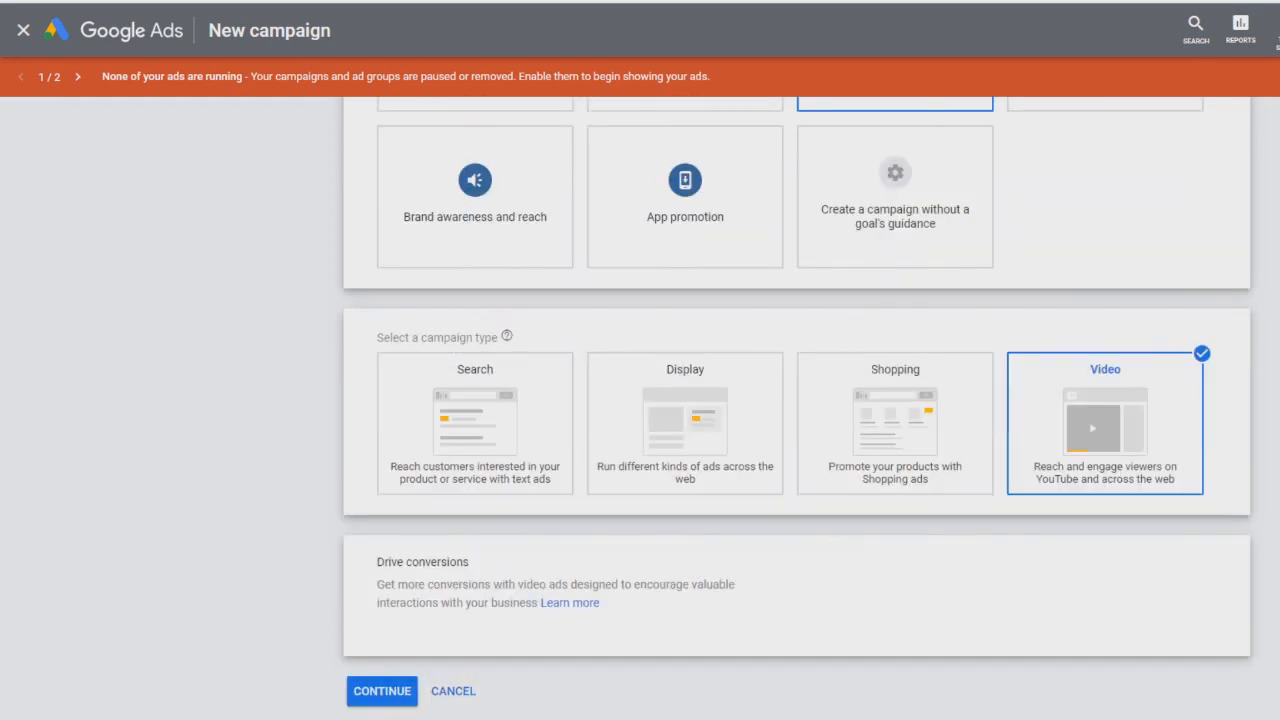
left_click(382, 691)
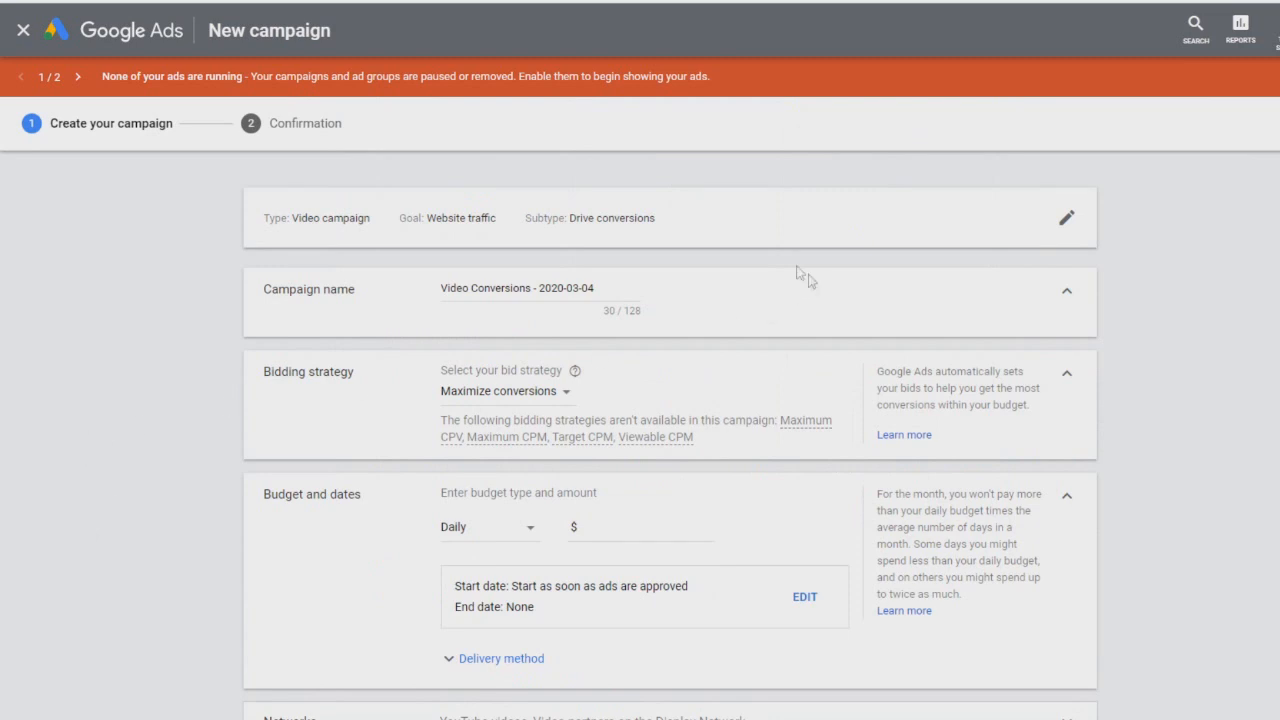
Step: Rename the campaign to 'Product Name - Website Traffic'
scroll(135, 300, "down", 1)
scroll(149, 360, "up", 1)
left_click_drag(621, 287, 402, 280)
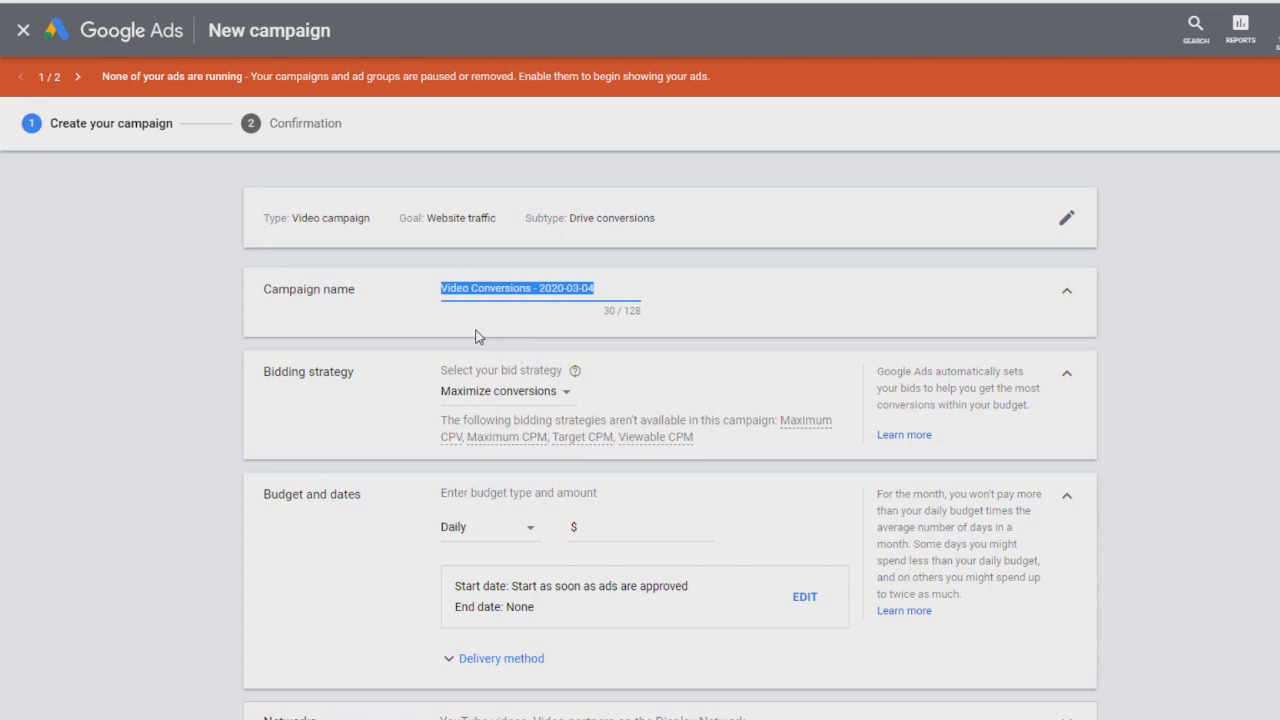
type("Product Name - Website Traffic")
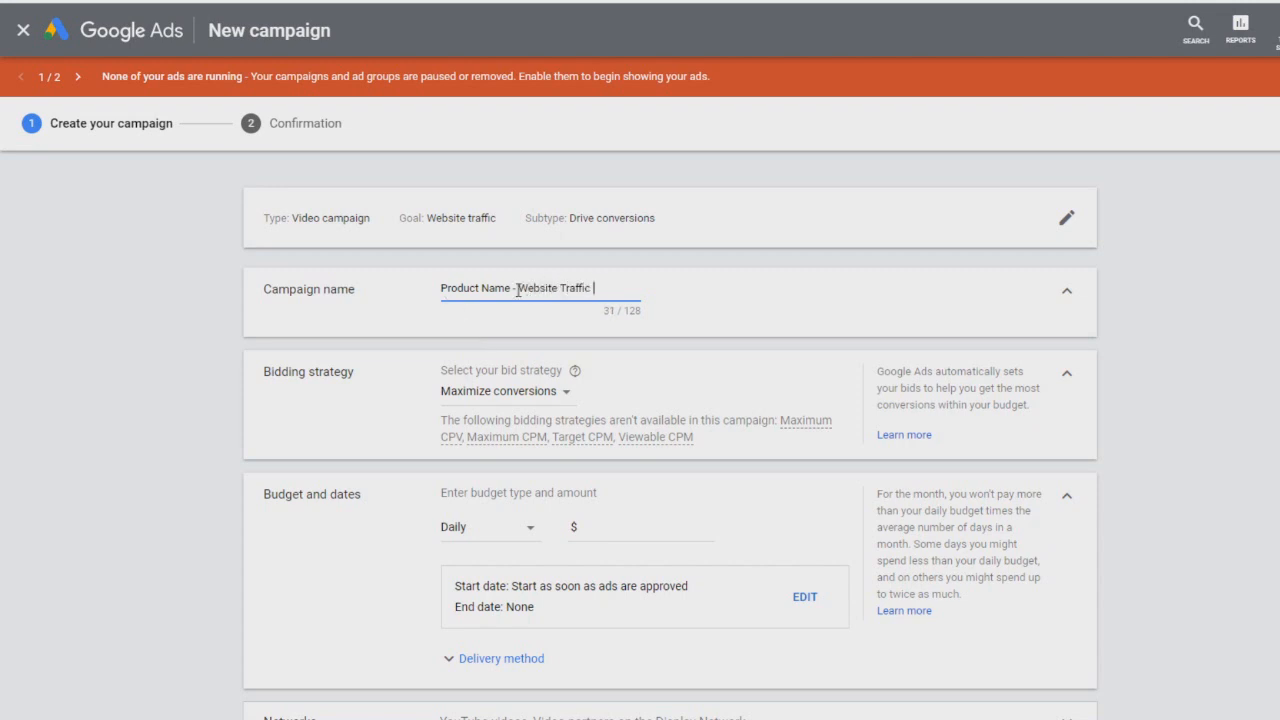
left_click(96, 421)
Step: Change the campaign's bidding strategy to Target CPA
scroll(280, 350, "down", 1)
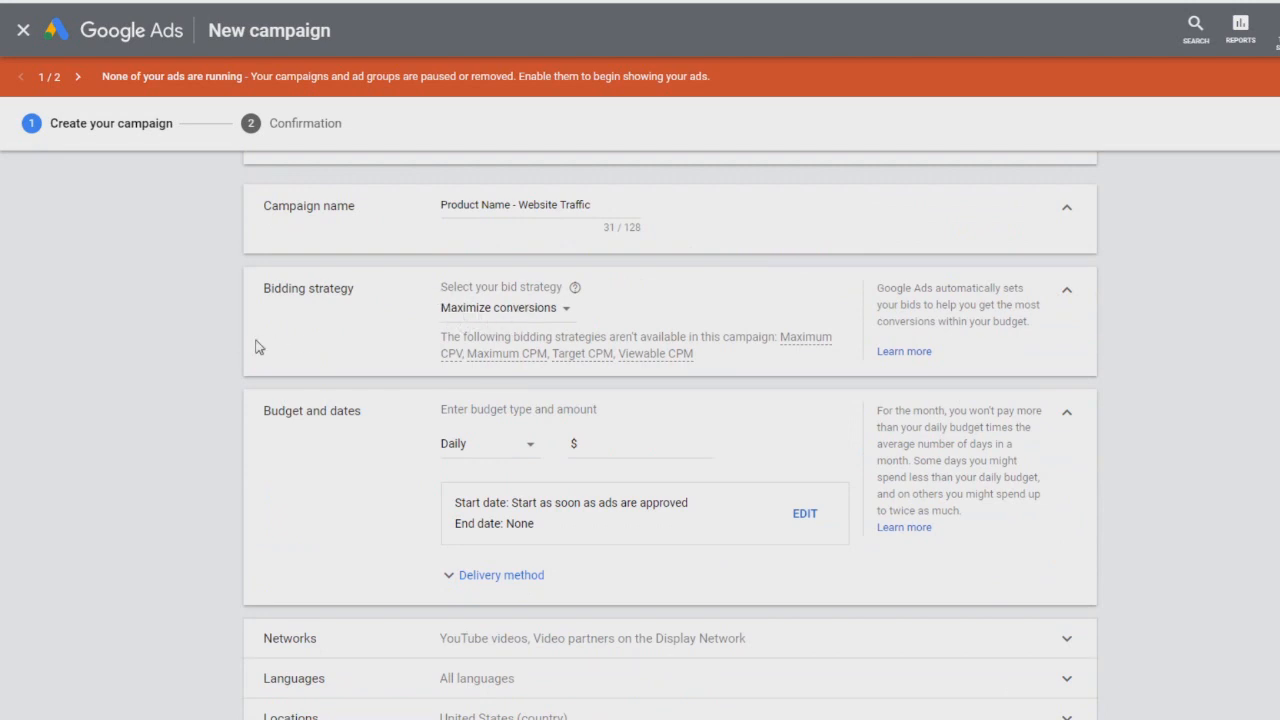
left_click(526, 313)
left_click(488, 328)
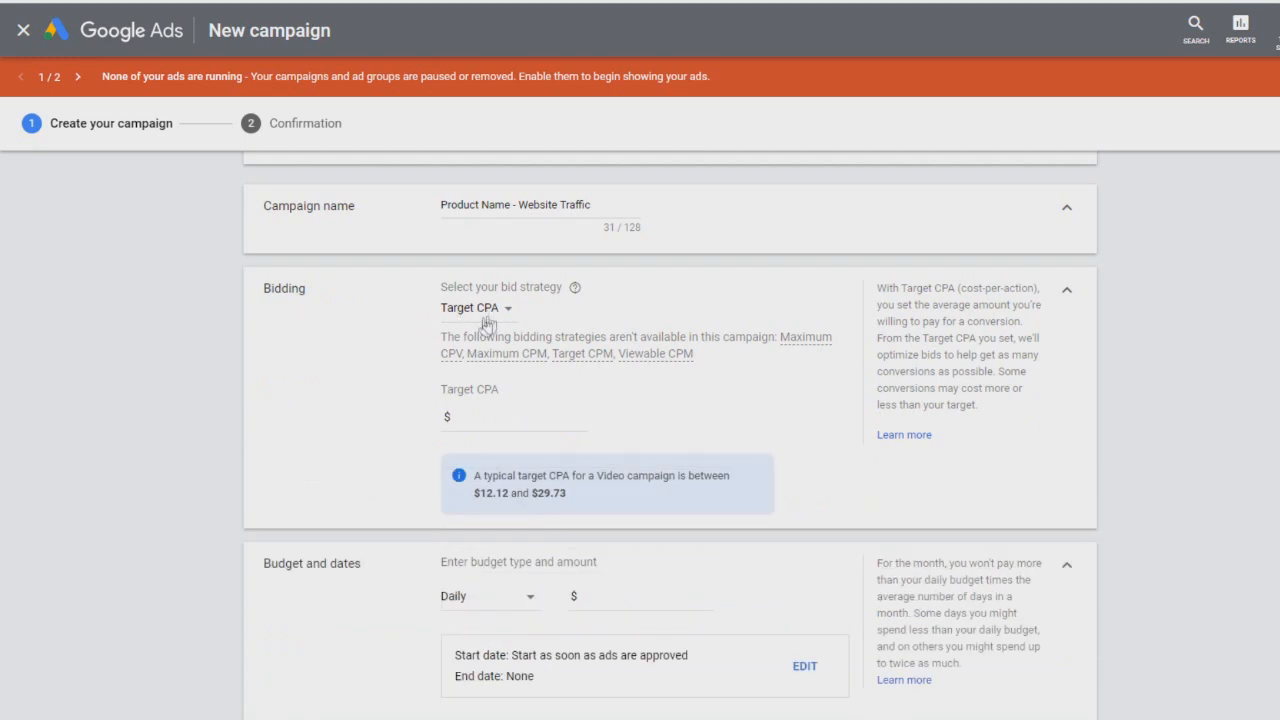
Step: Set the target CPA to $0.40
scroll(262, 350, "down", 1)
scroll(262, 350, "up", 1)
left_click(475, 419)
key("BackSpace")
type("8")
left_click(150, 430)
double_click(566, 413)
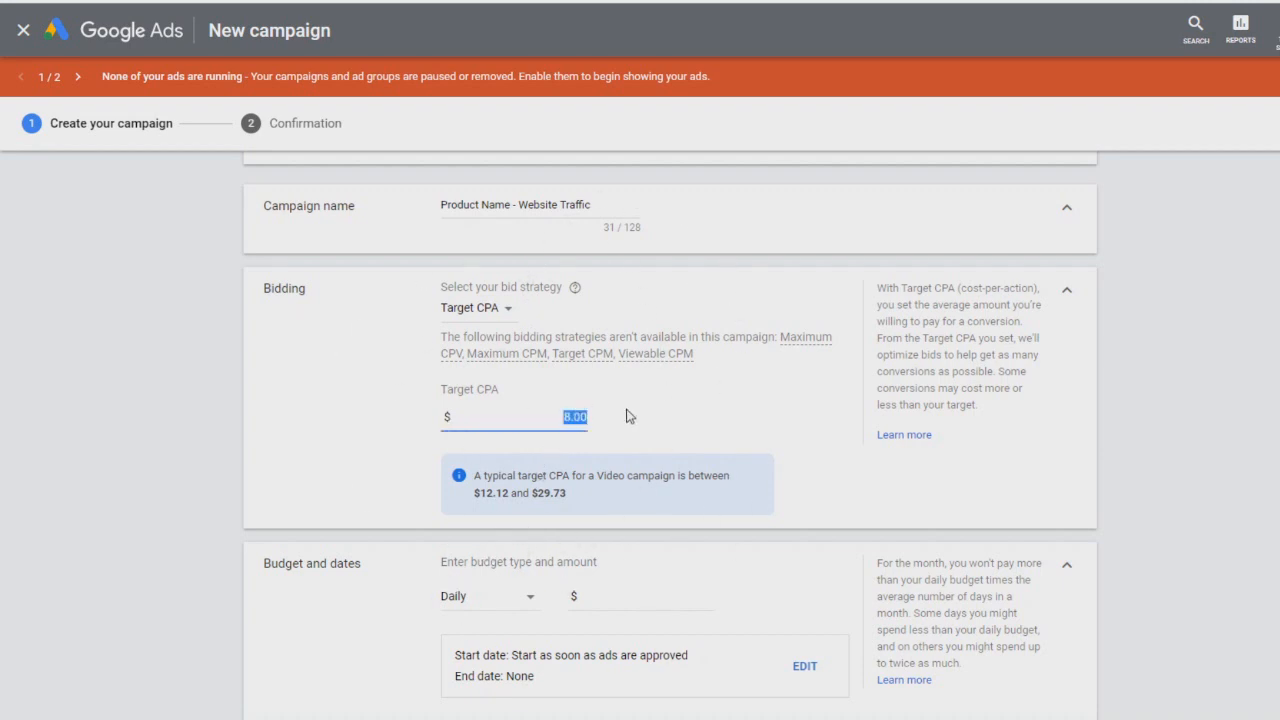
type("0")
left_click(630, 416)
Step: Set the daily budget to $10.00 and expand the delivery method options
scroll(245, 462, "down", 1)
scroll(239, 466, "down", 1)
scroll(109, 449, "down", 1)
left_click(638, 345)
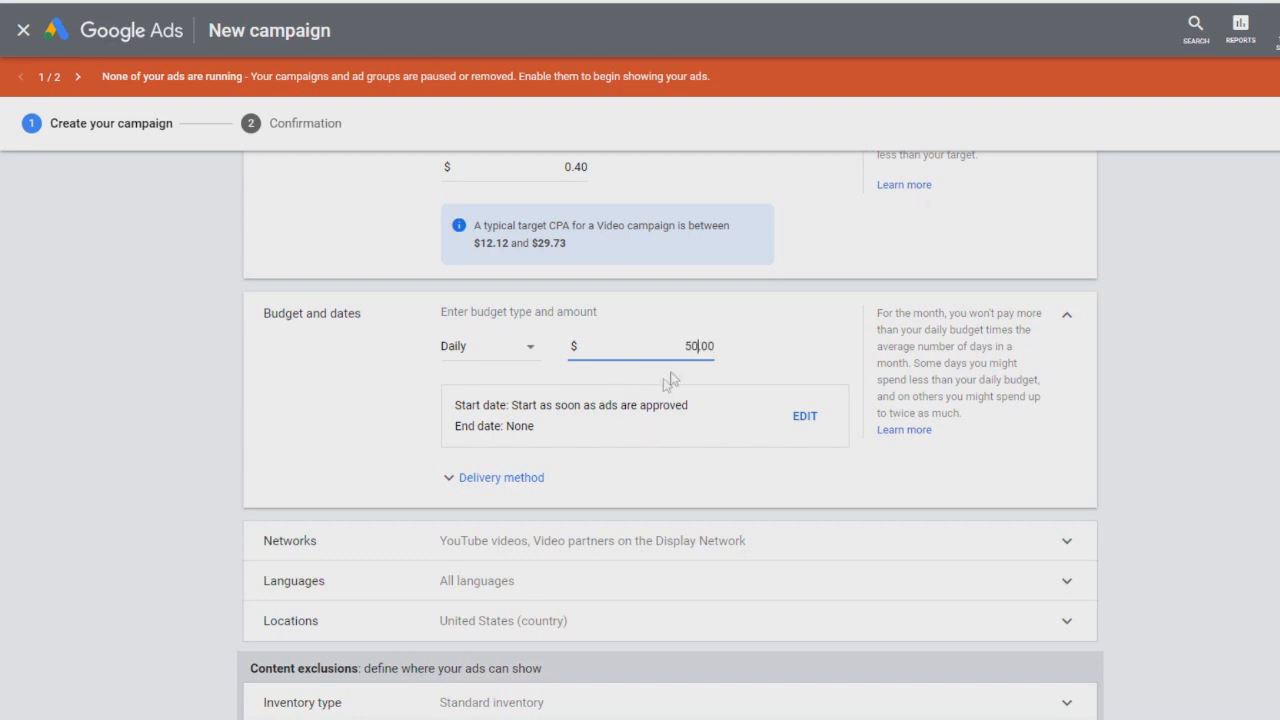
left_click(692, 345)
left_click(778, 338)
left_click(478, 479)
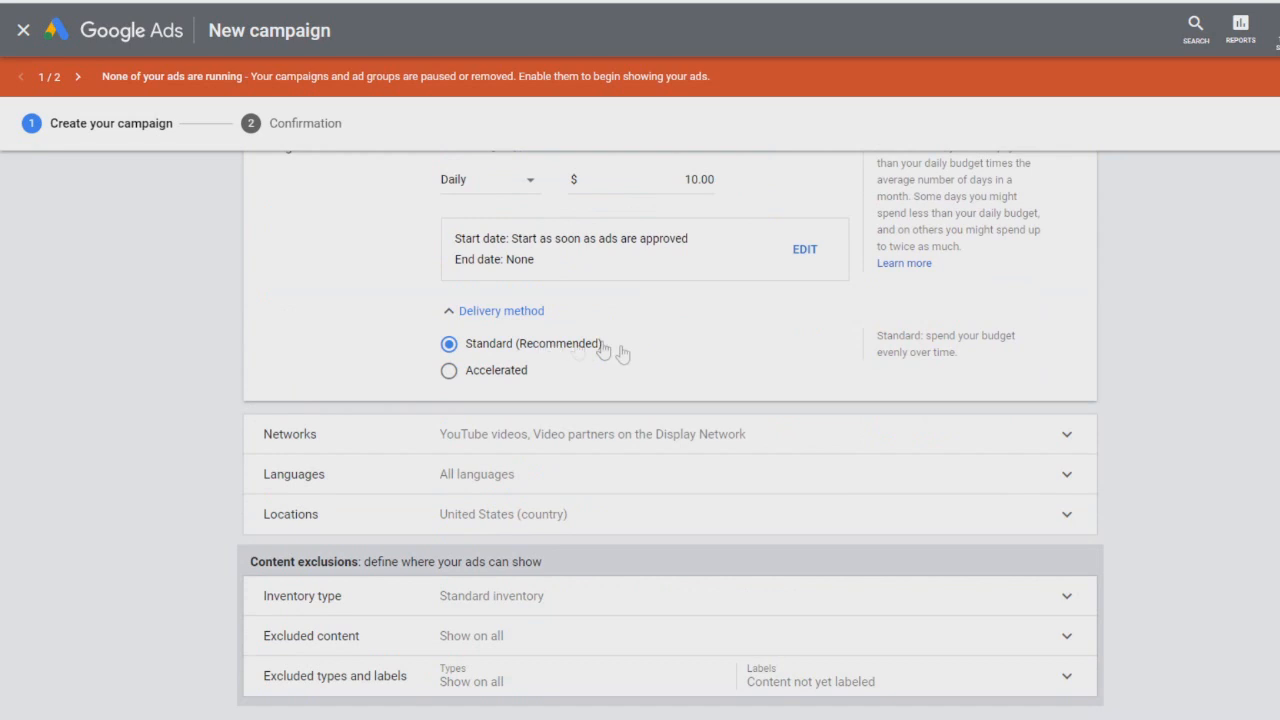
Step: Expand the Networks section to review where the video ads can appear
scroll(216, 370, "down", 1)
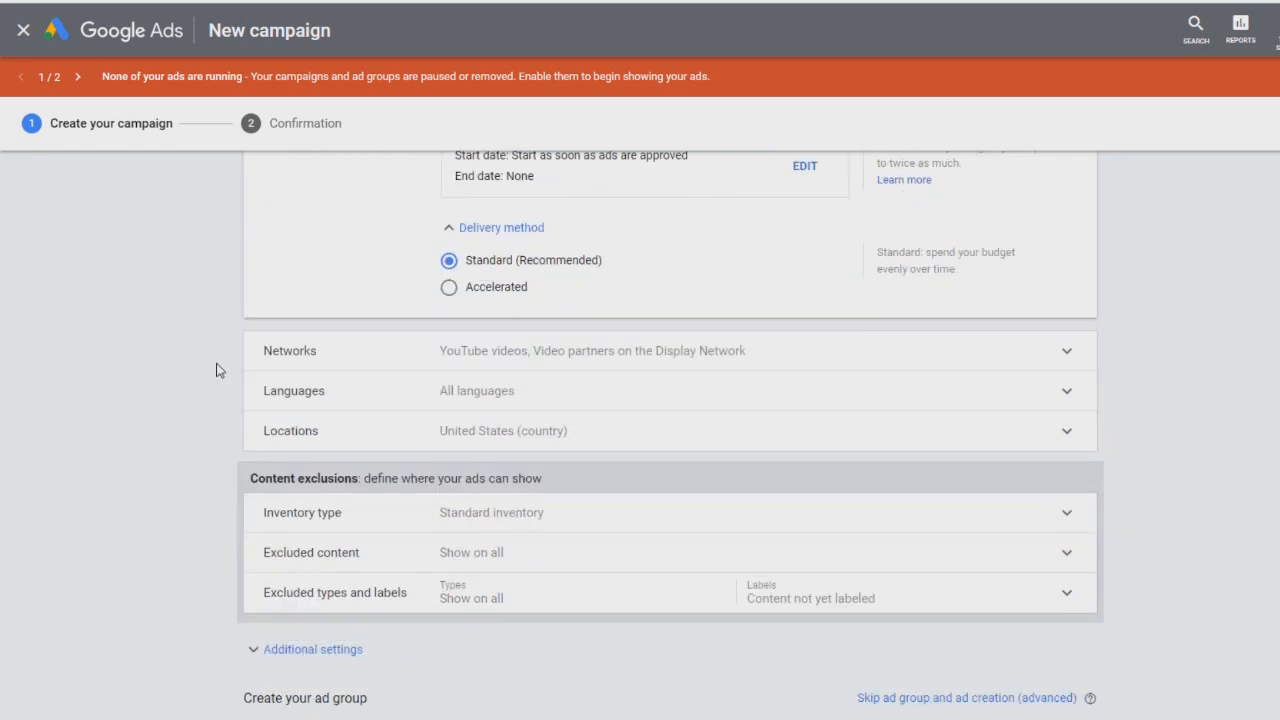
left_click(456, 362)
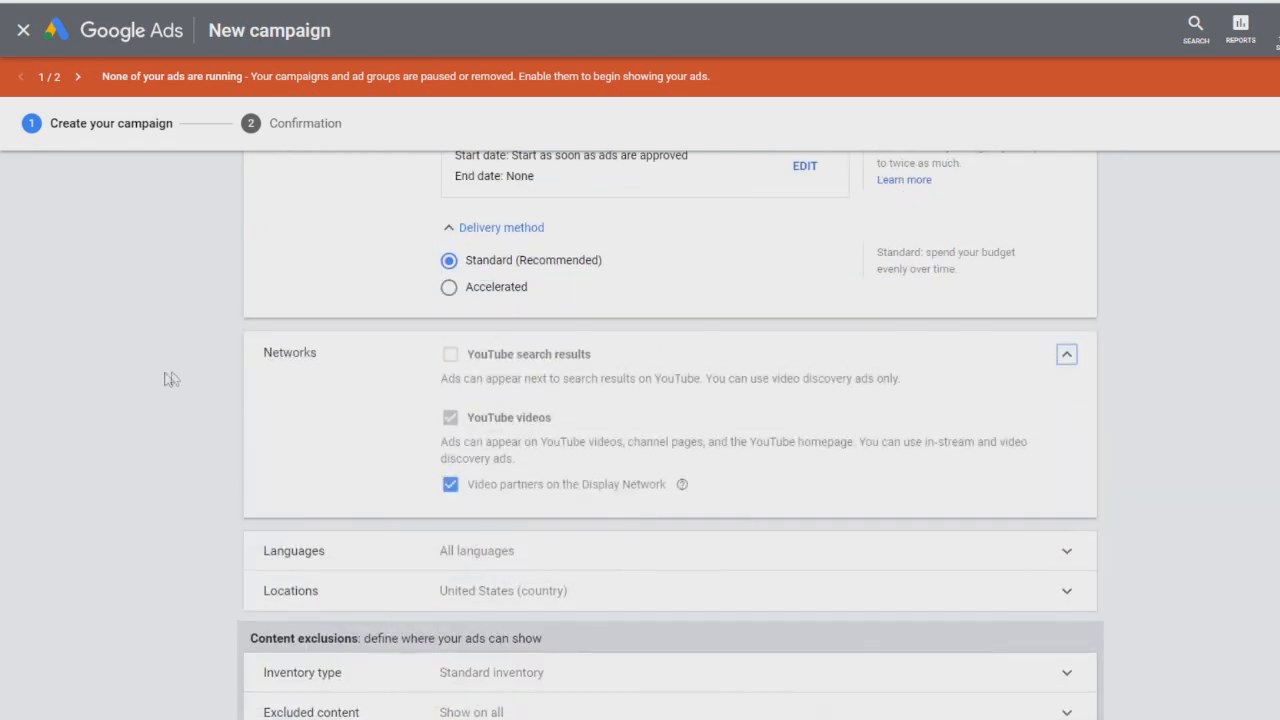
scroll(214, 366, "down", 2)
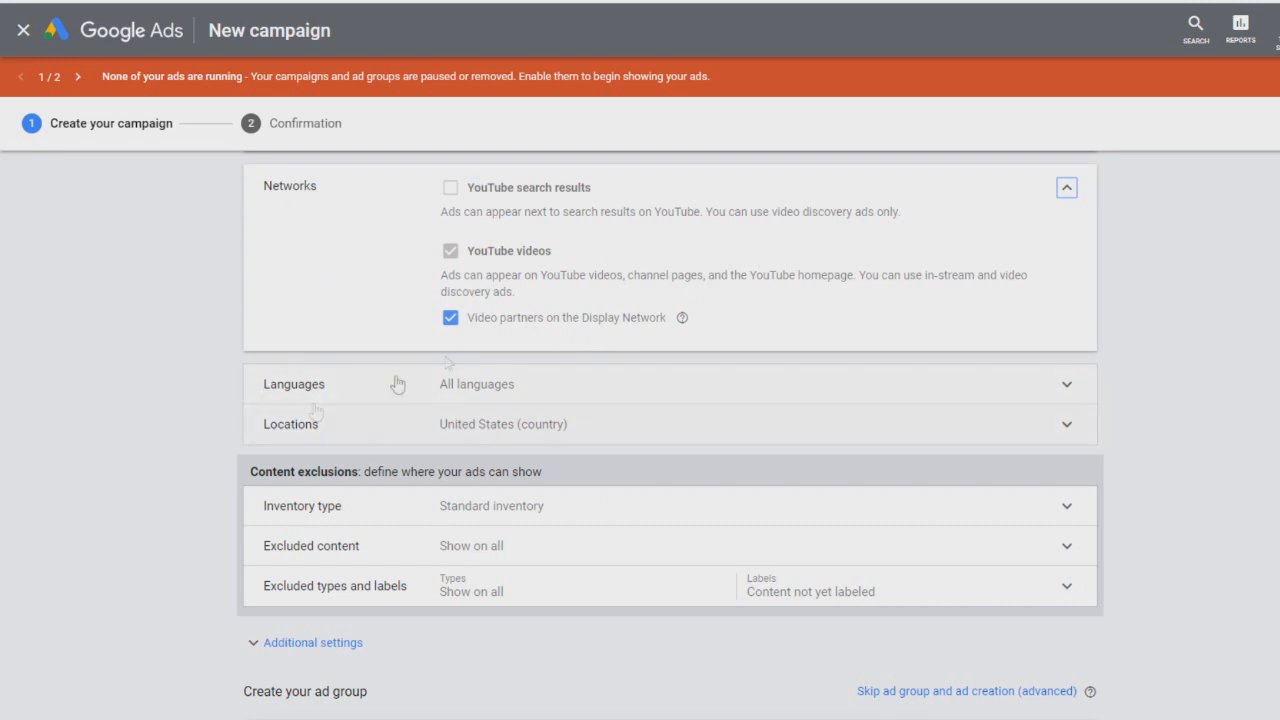
scroll(425, 312, "down", 1)
Step: Restrict the campaign's languages to English
left_click(425, 312)
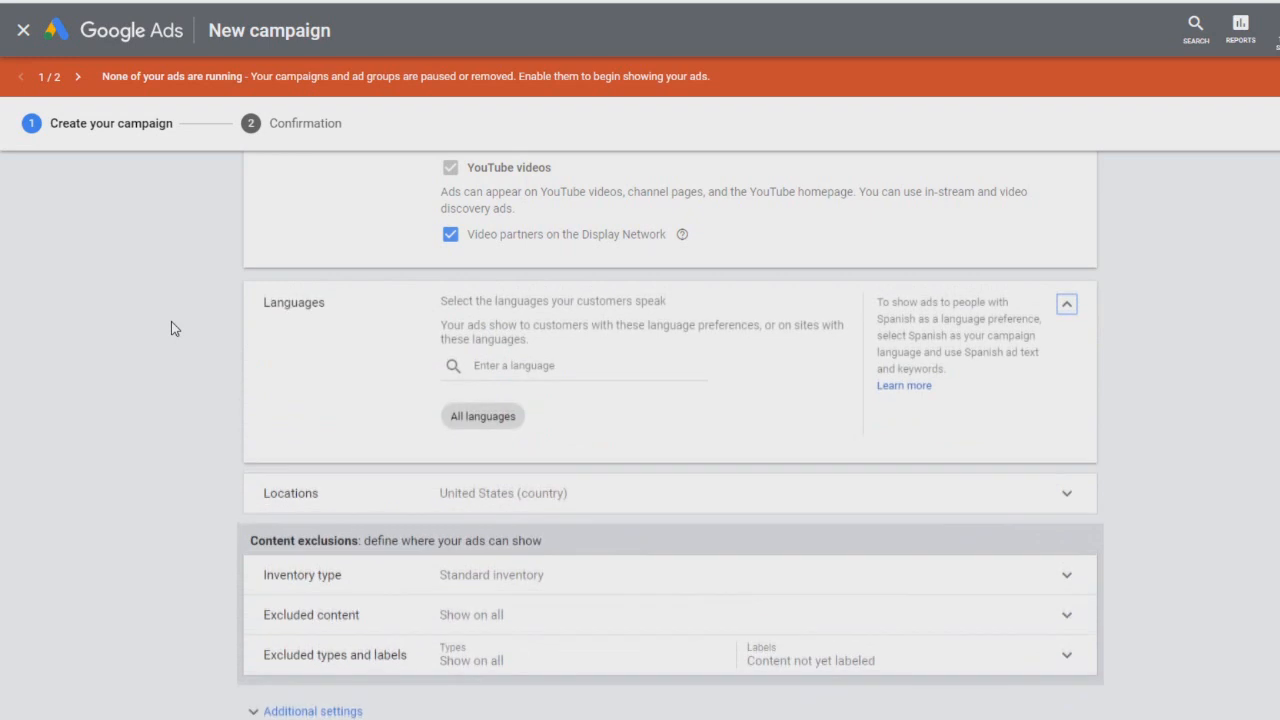
scroll(171, 321, "down", 1)
left_click(542, 281)
type("en")
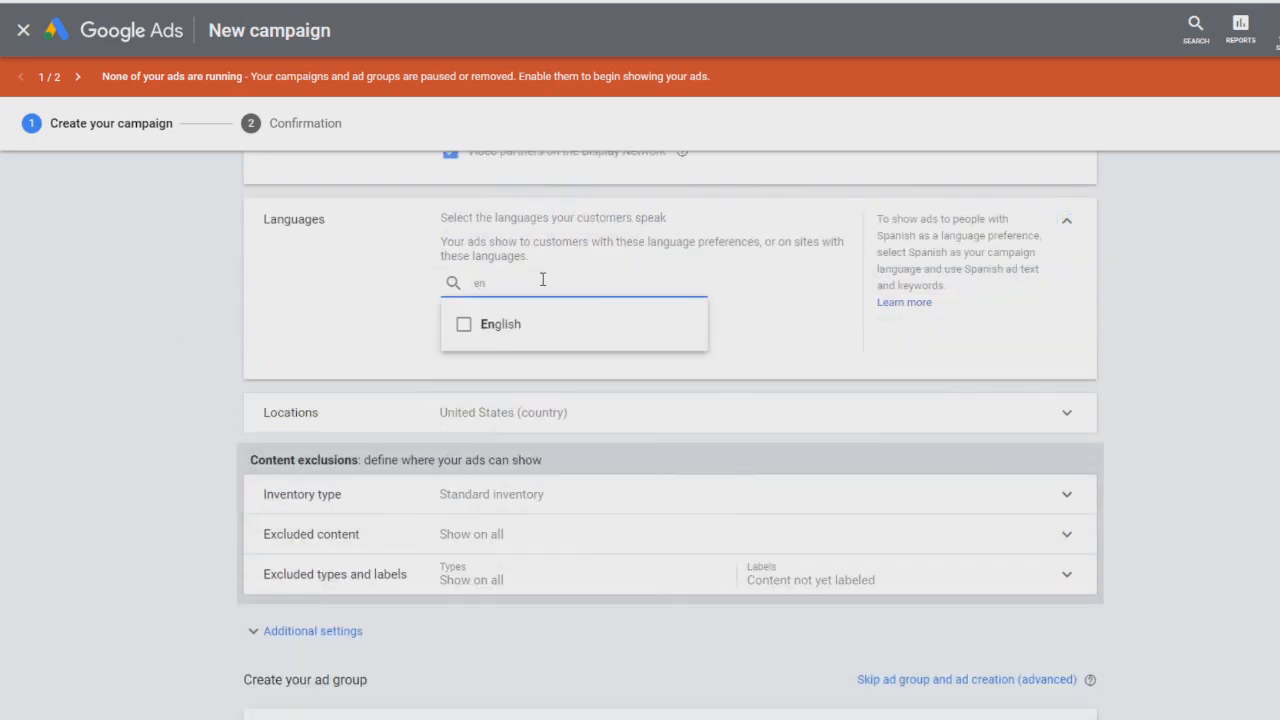
left_click(510, 333)
left_click(234, 333)
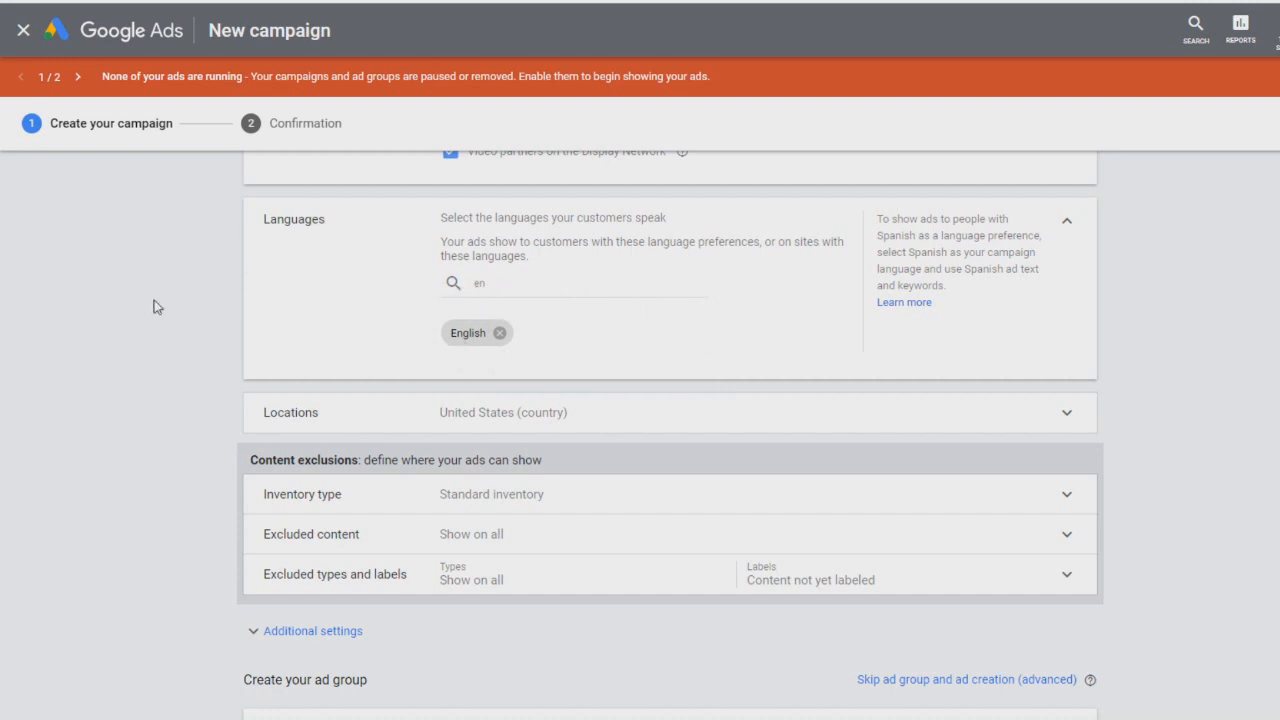
scroll(153, 307, "down", 2)
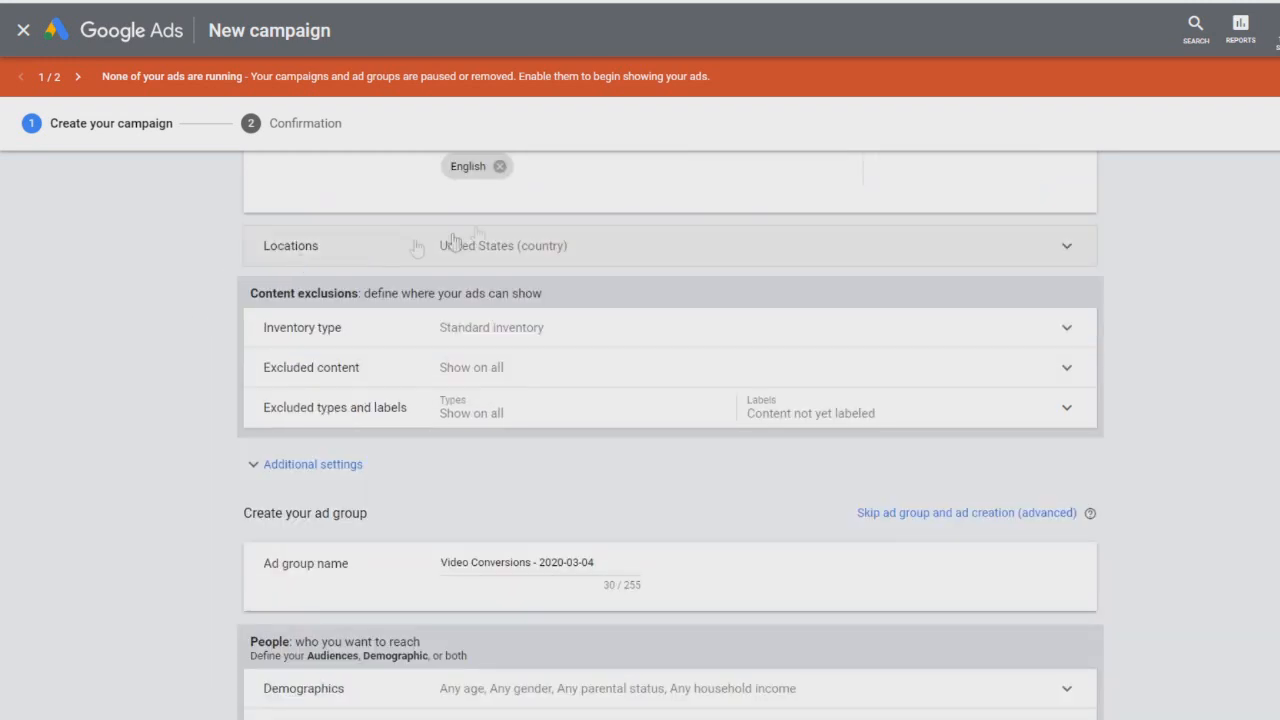
Step: Expand the Locations section to review the country targeting options
left_click(545, 249)
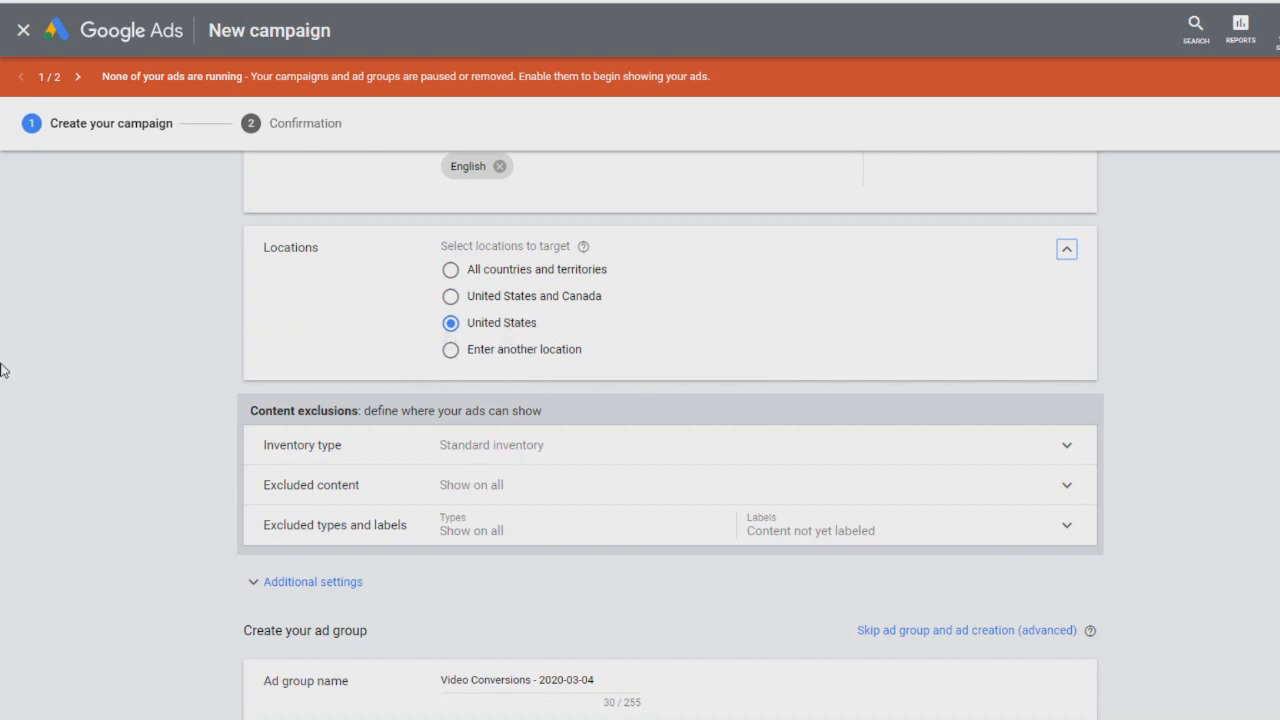
scroll(0, 370, "down", 2)
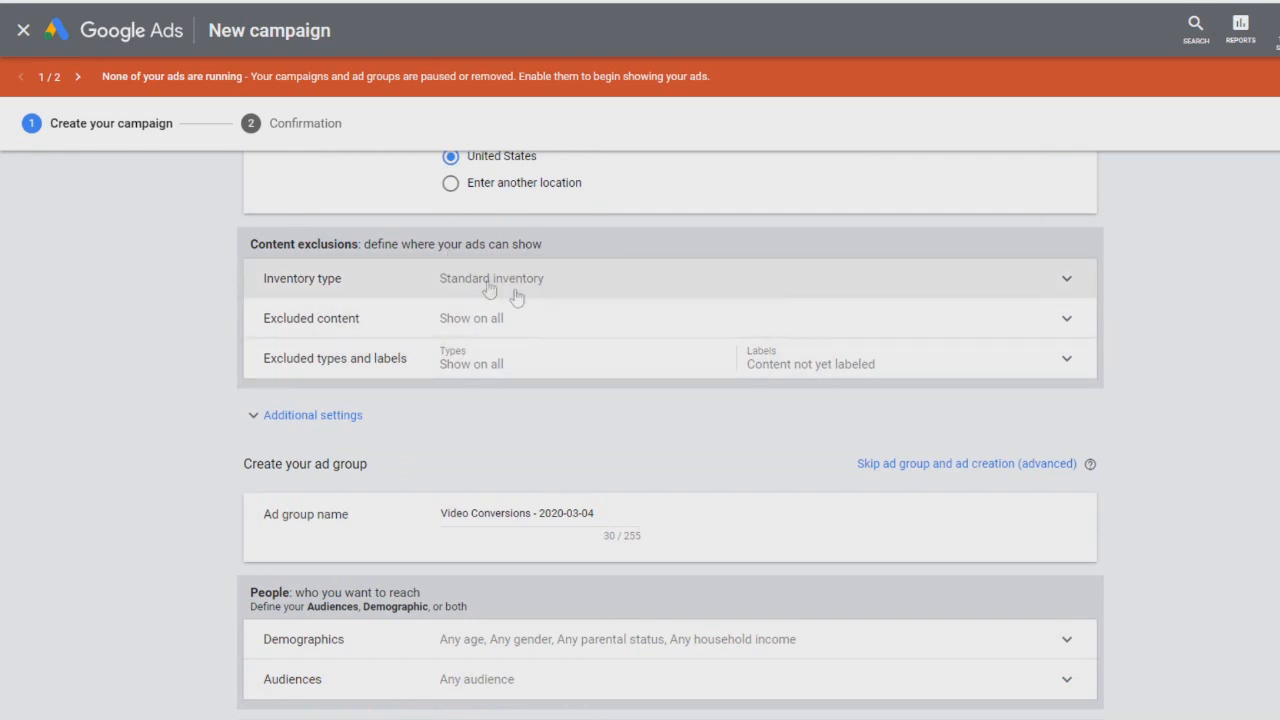
scroll(560, 300, "down", 3)
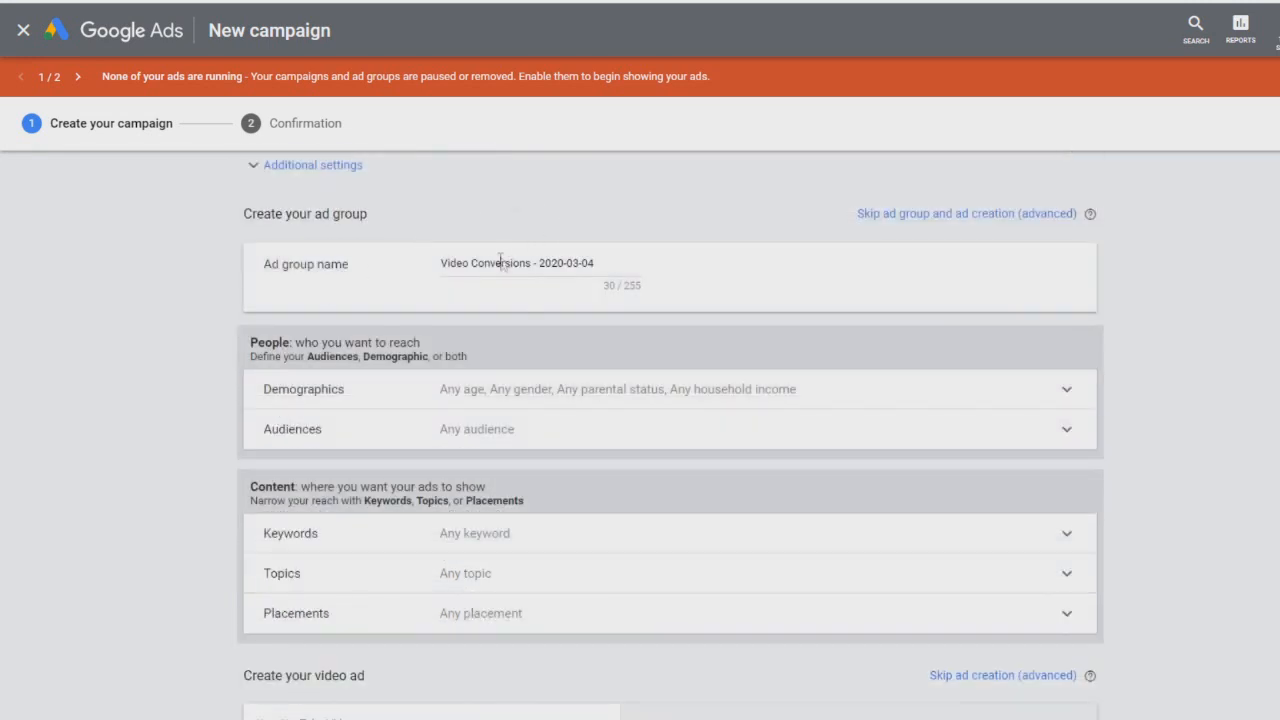
Step: Rename the ad group as Test Ad Group
triple_click(500, 262)
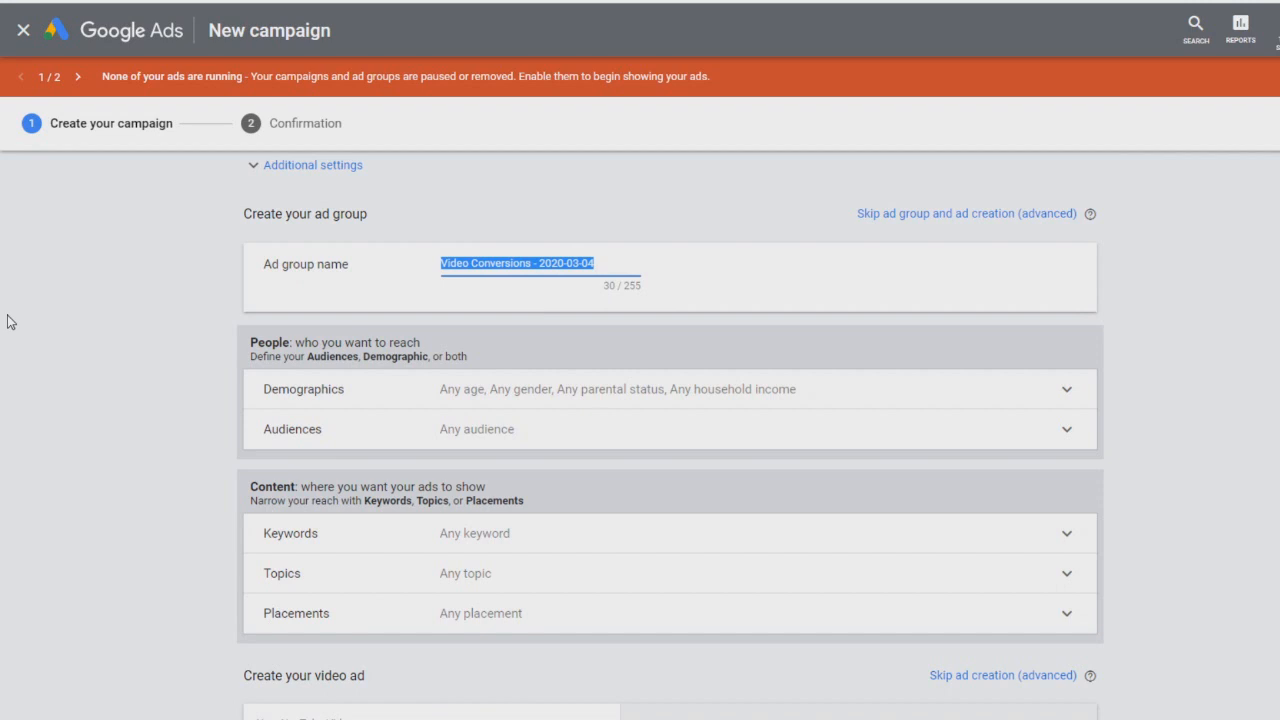
type("Test A")
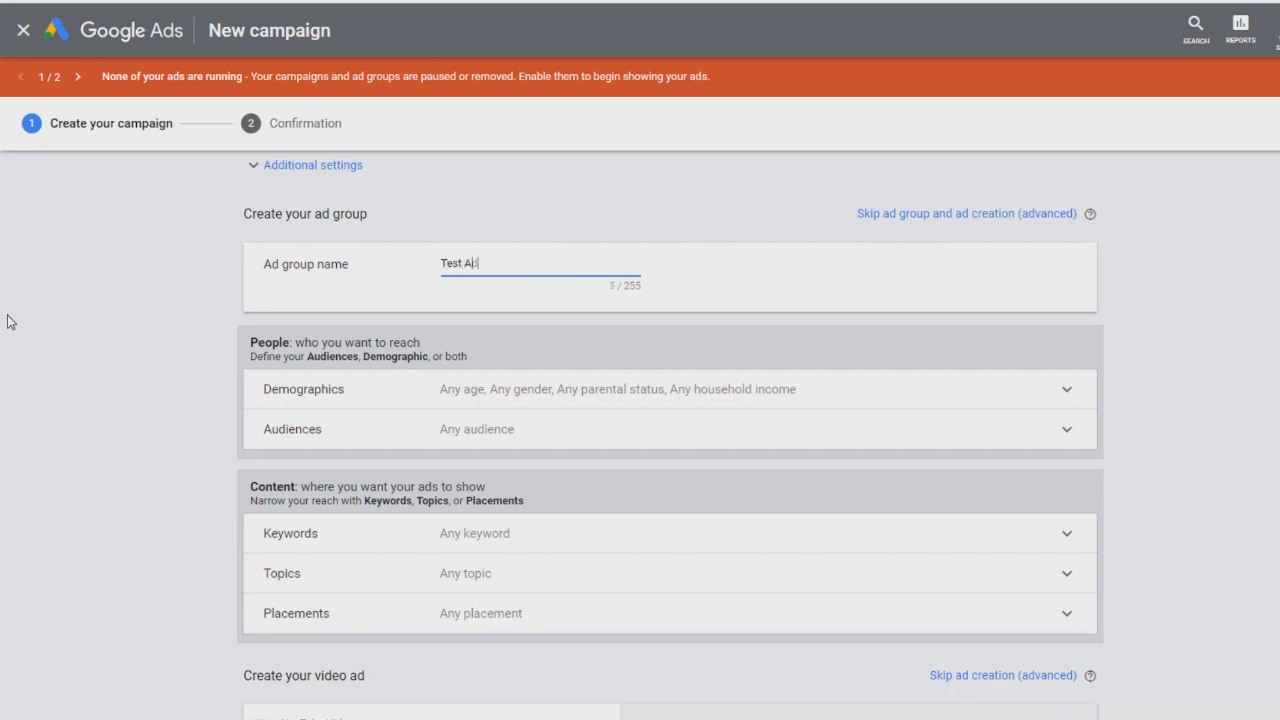
type("d Group")
left_click(50, 312)
scroll(100, 306, "down", 1)
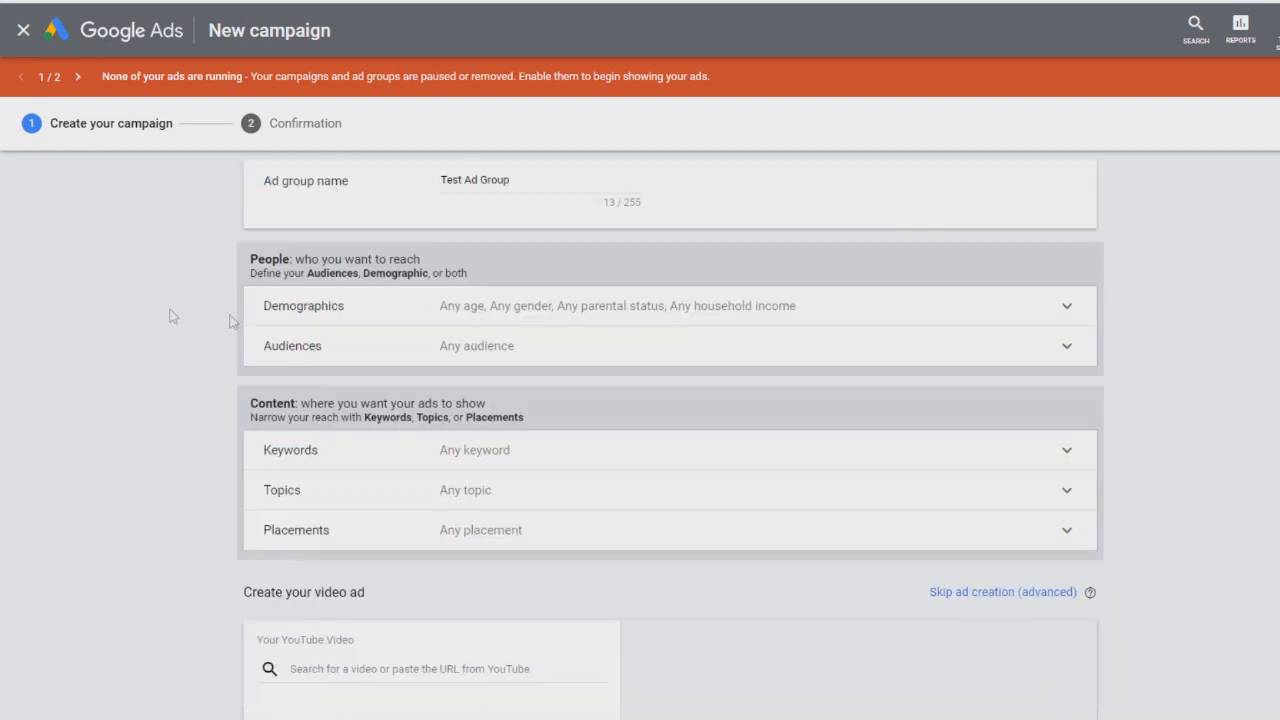
Step: Expand the Demographics section of the ad group's people targeting
left_click(508, 322)
scroll(177, 337, "down", 2)
scroll(571, 323, "up", 1)
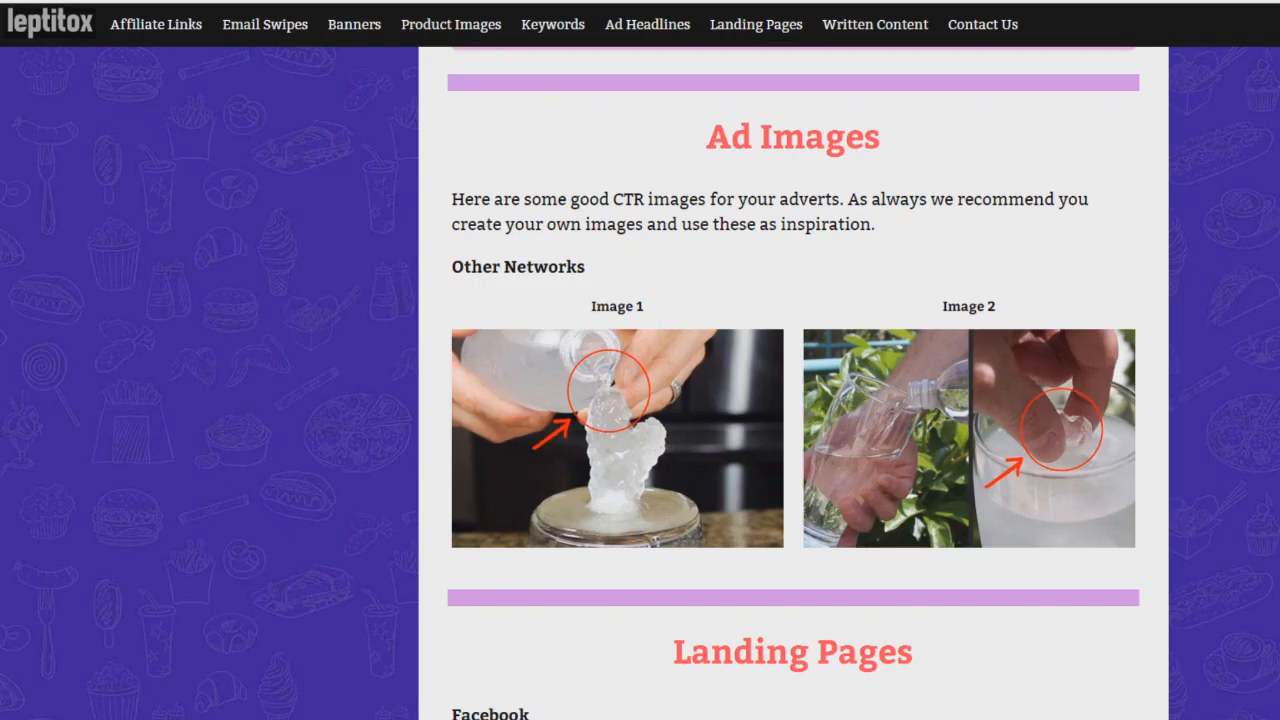
Step: Browse the Leptitox affiliate resources page's ad headlines, banners, ad images and landing page sections
scroll(700, 510, "up", 6)
scroll(700, 510, "up", 15)
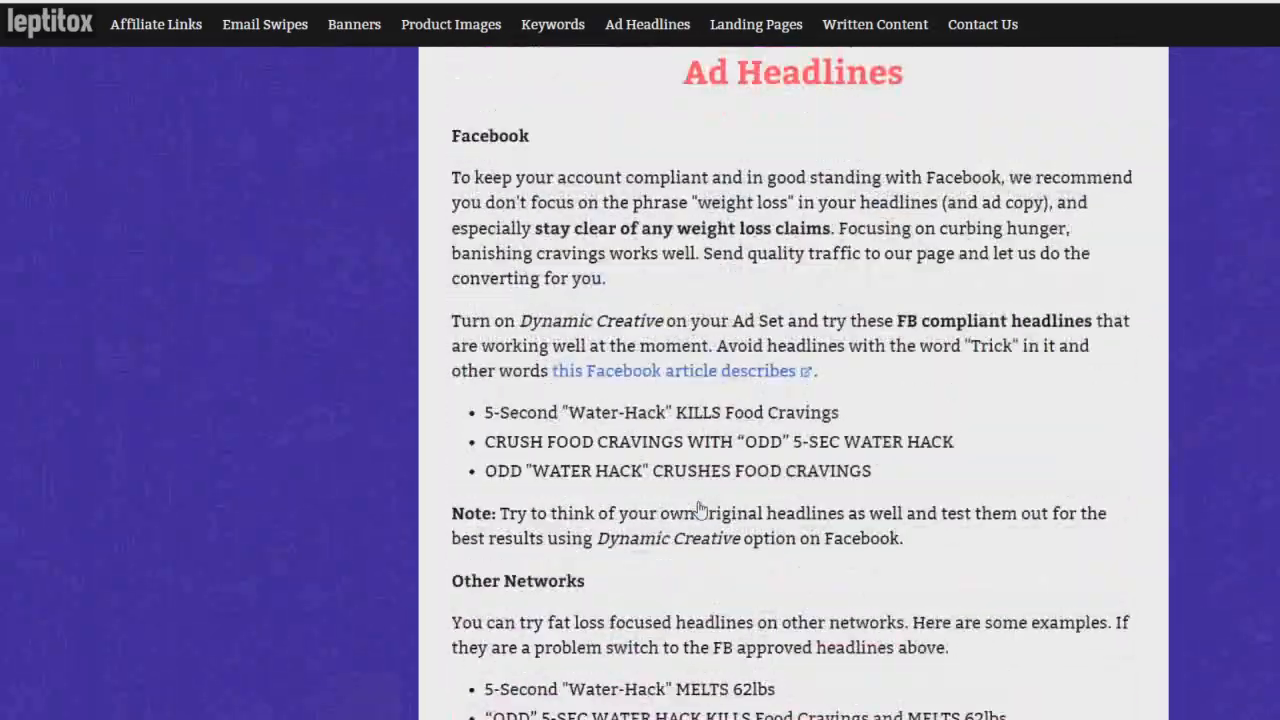
scroll(629, 221, "up", 12)
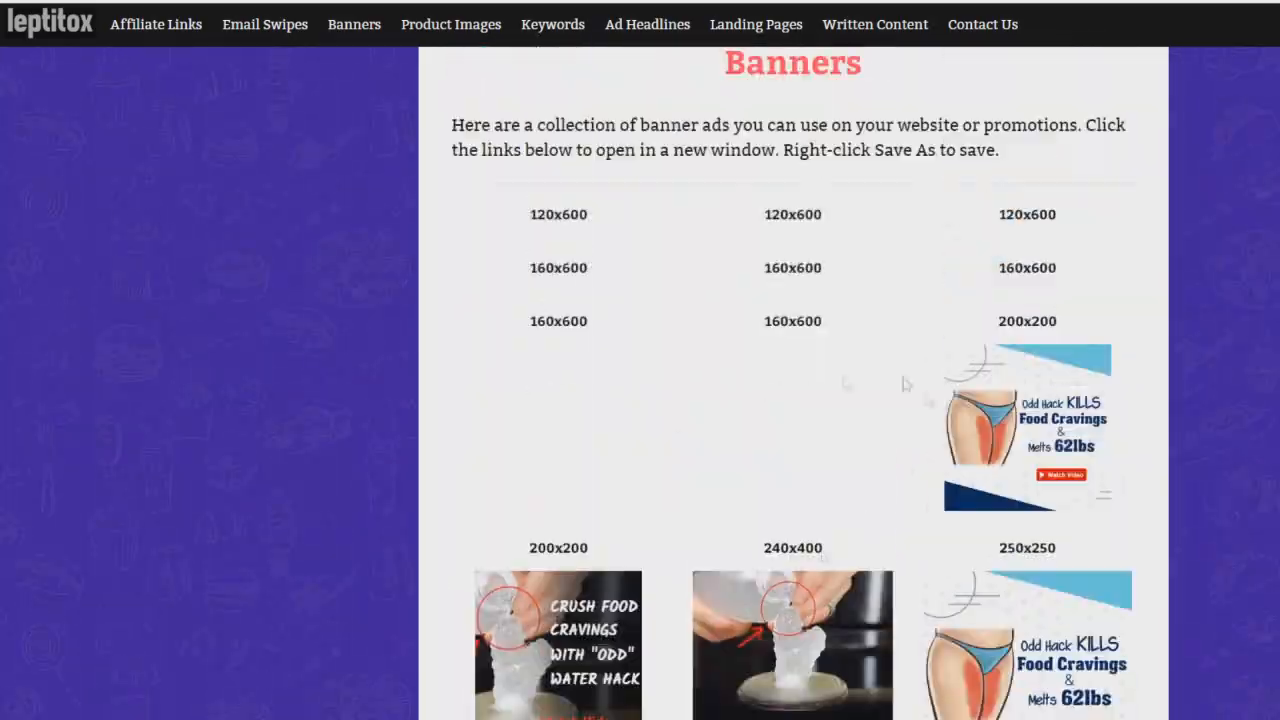
scroll(757, 455, "down", 3)
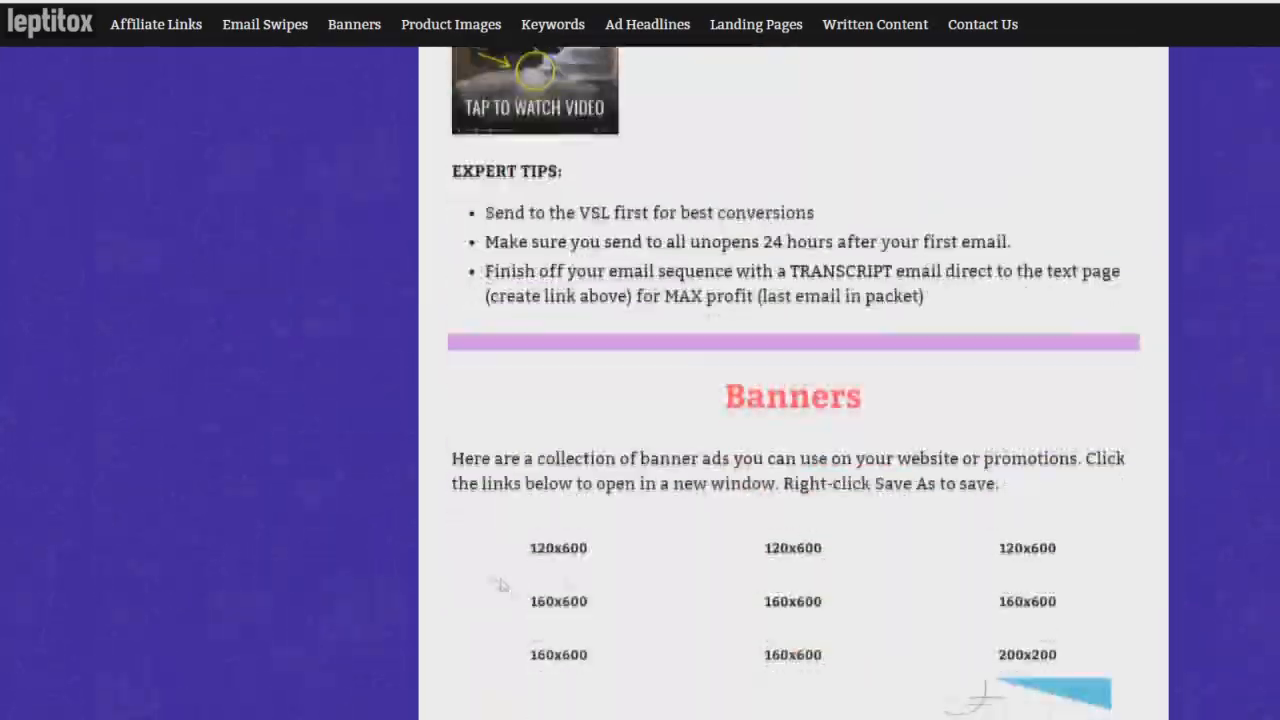
scroll(164, 510, "up", 5)
scroll(870, 500, "down", 3)
scroll(1222, 505, "up", 12)
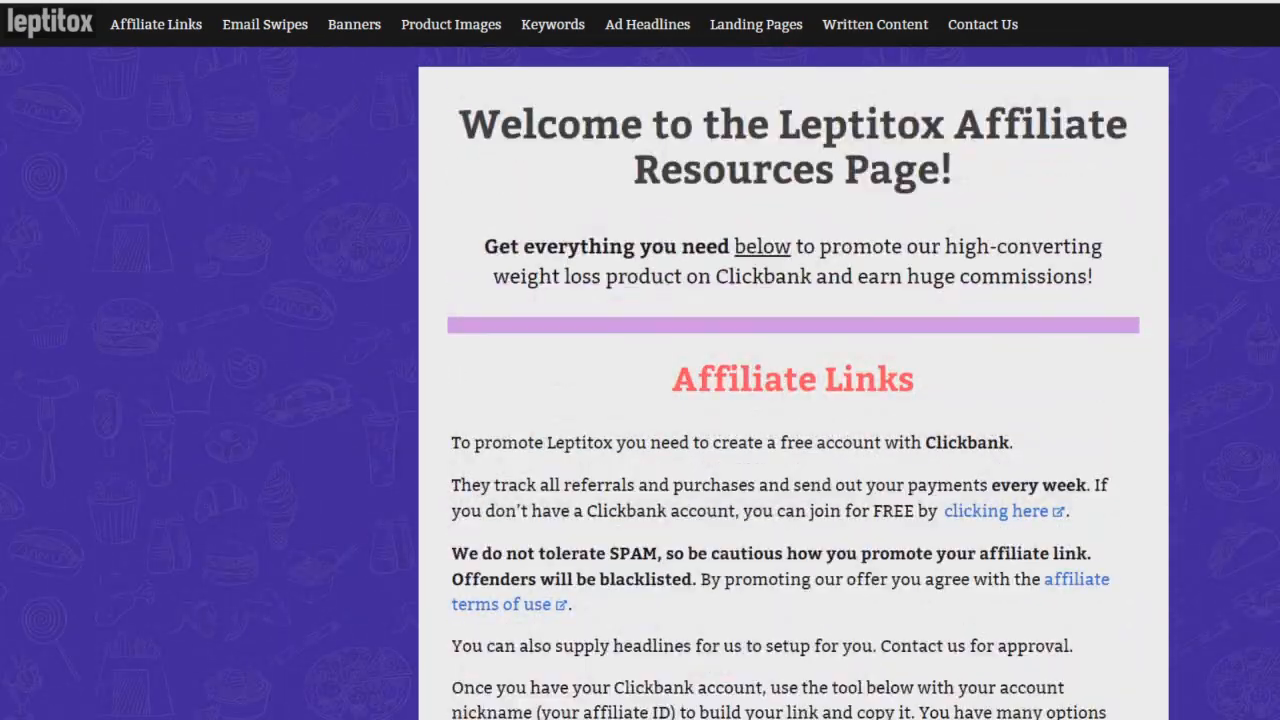
scroll(793, 400, "down", 20)
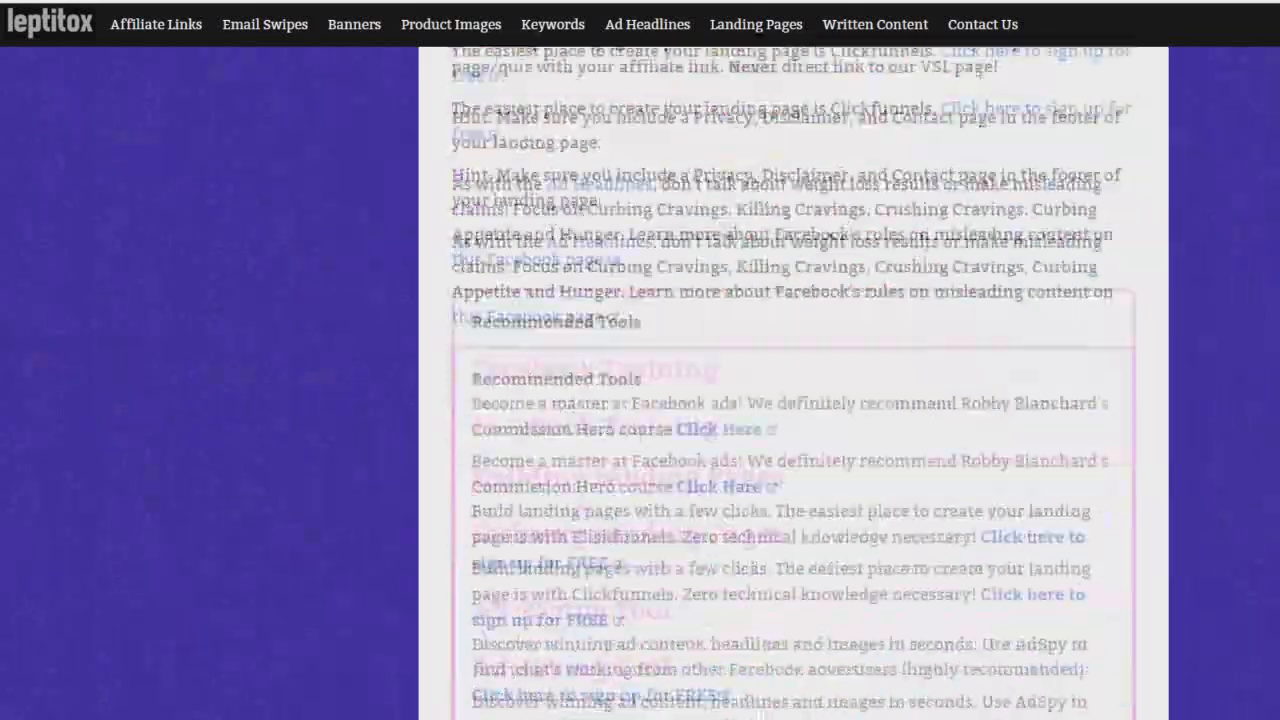
scroll(793, 400, "up", 20)
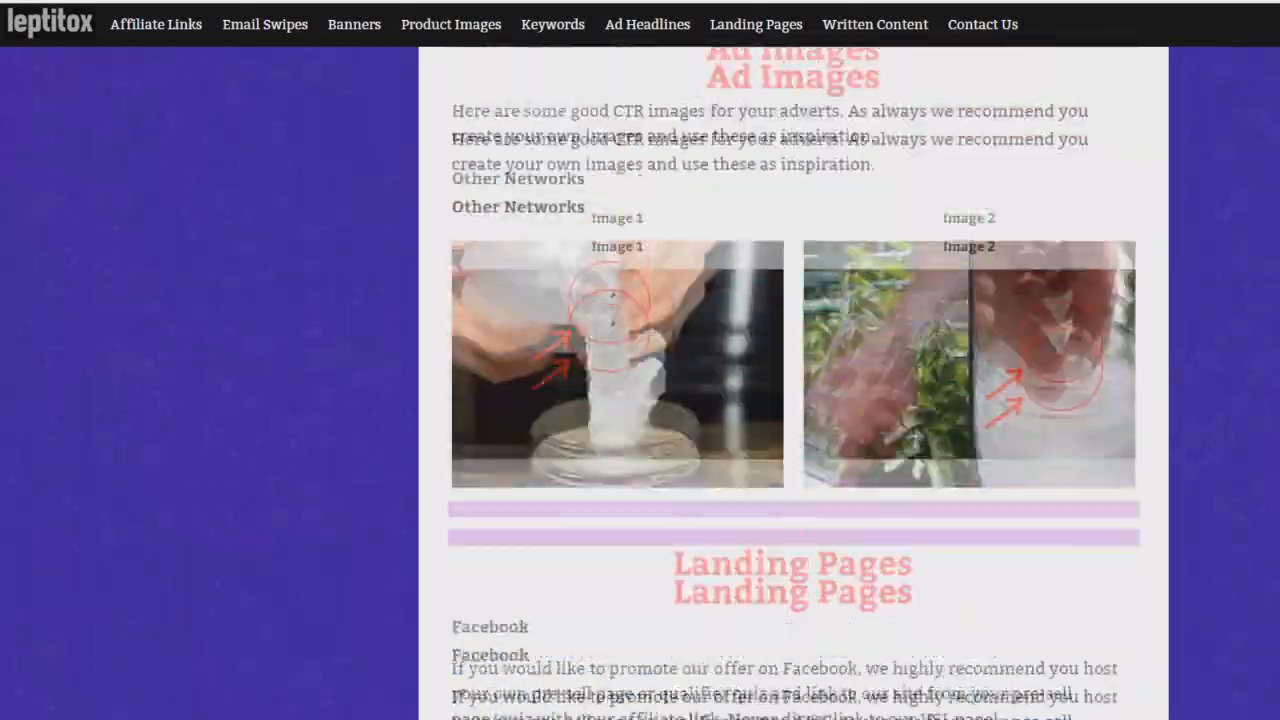
scroll(793, 400, "up", 15)
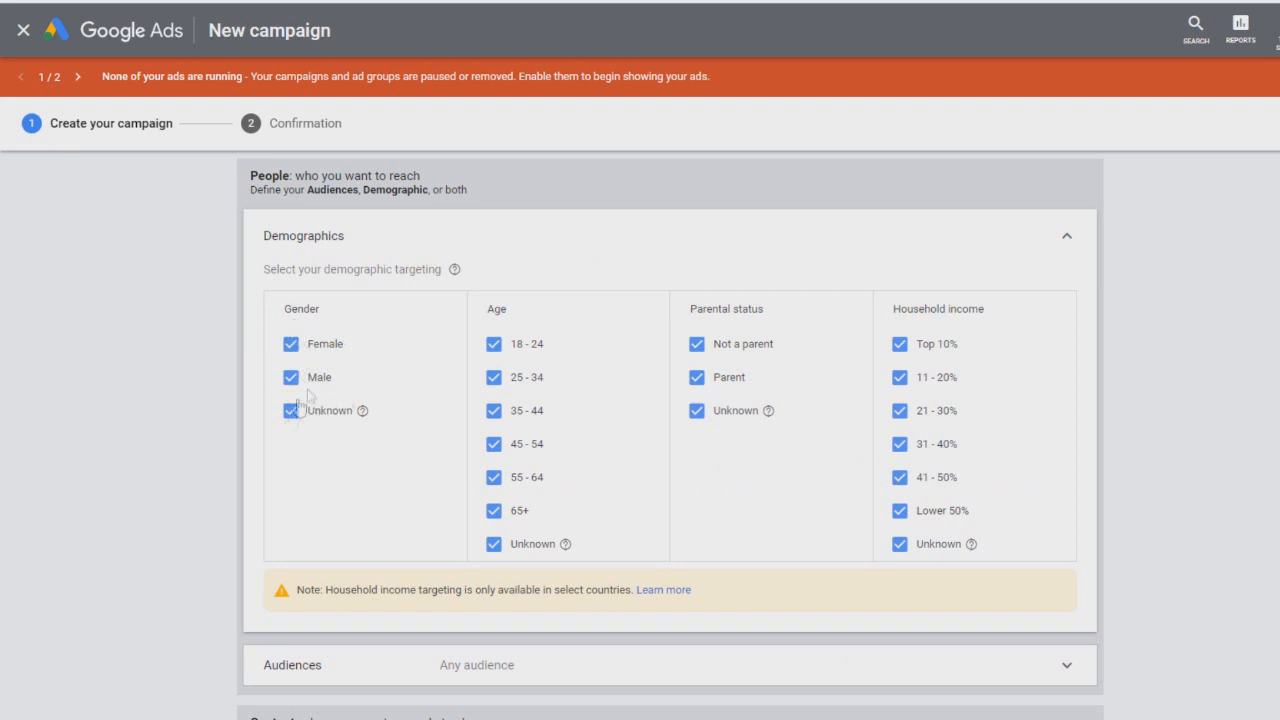
Step: Restrict demographics to female viewers, exclude ages 18-24, and exclude Lower 50% and Unknown household incomes
left_click(290, 377)
left_click(290, 410)
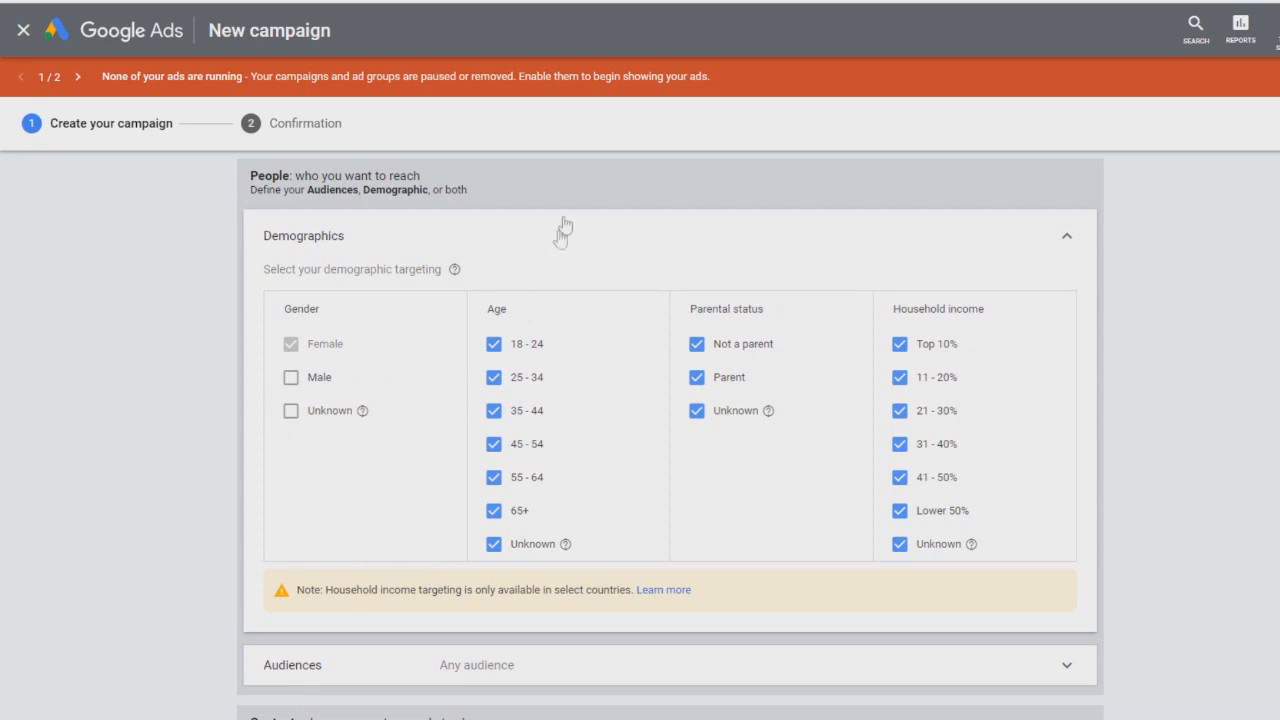
left_click(493, 344)
scroll(920, 290, "down", 1)
left_click(900, 461)
left_click(900, 428)
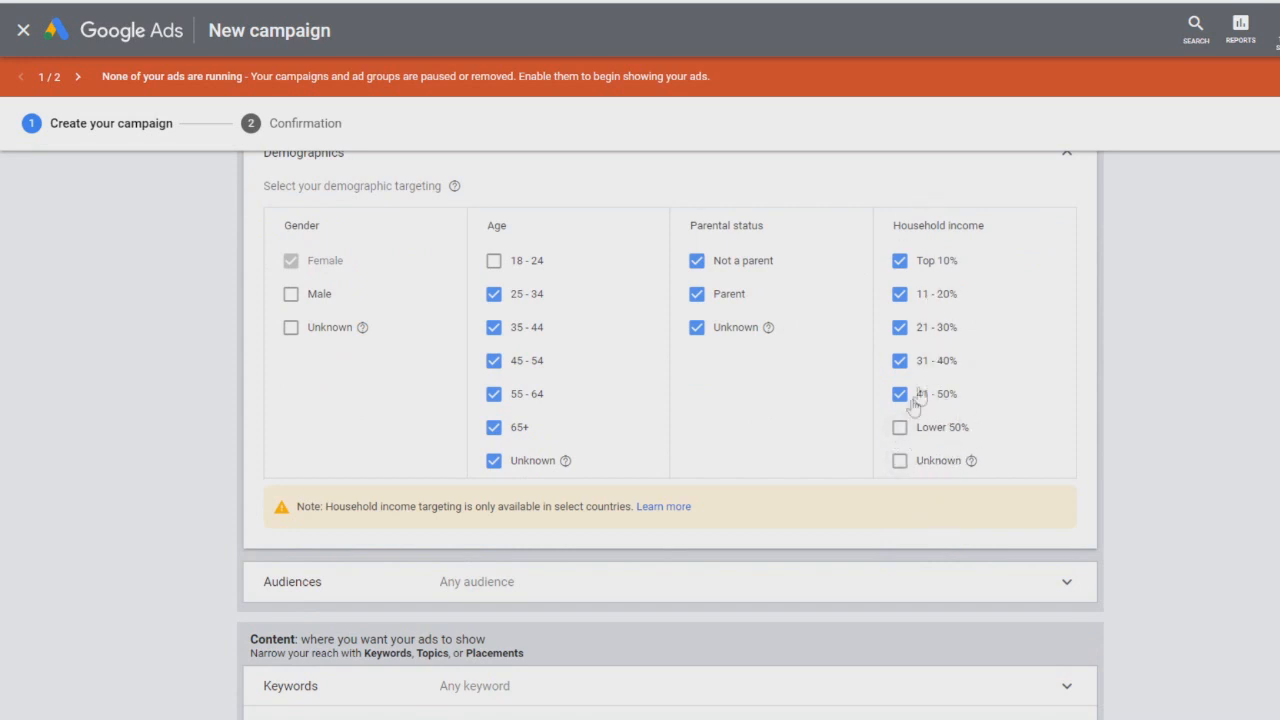
Step: Open the Audiences section to review audience options, then collapse it
scroll(1110, 265, "down", 3)
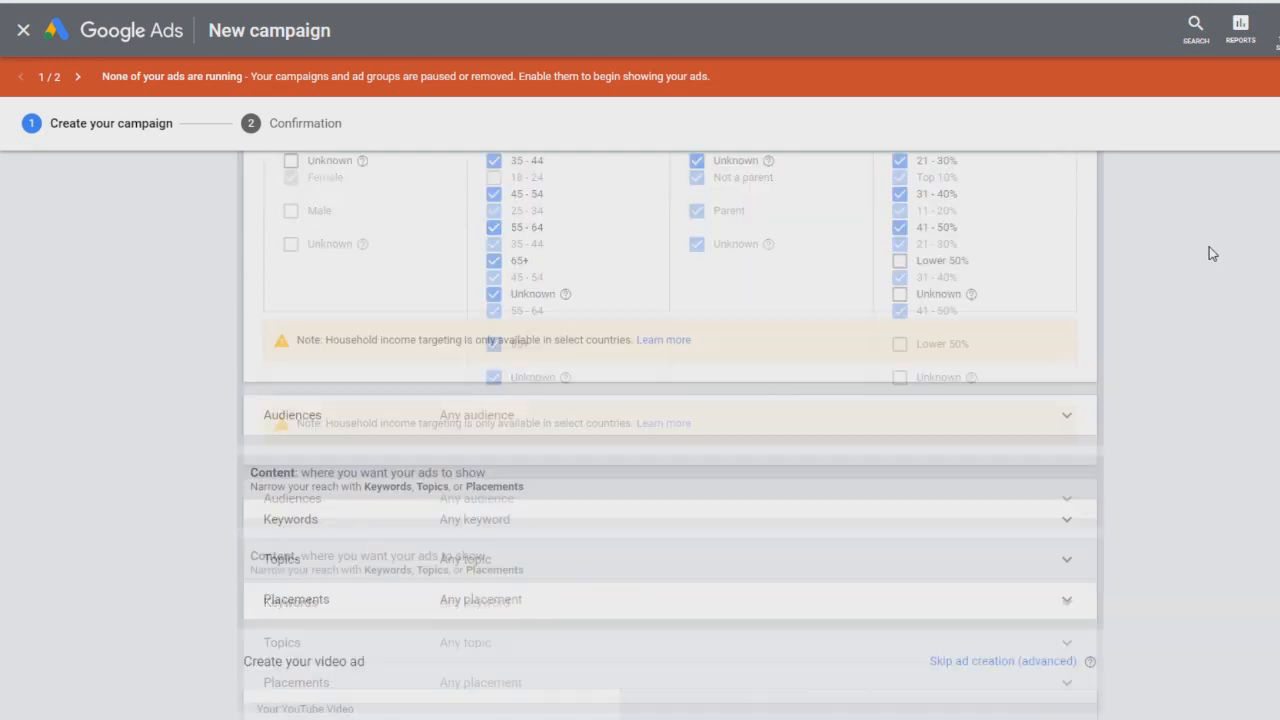
left_click(415, 343)
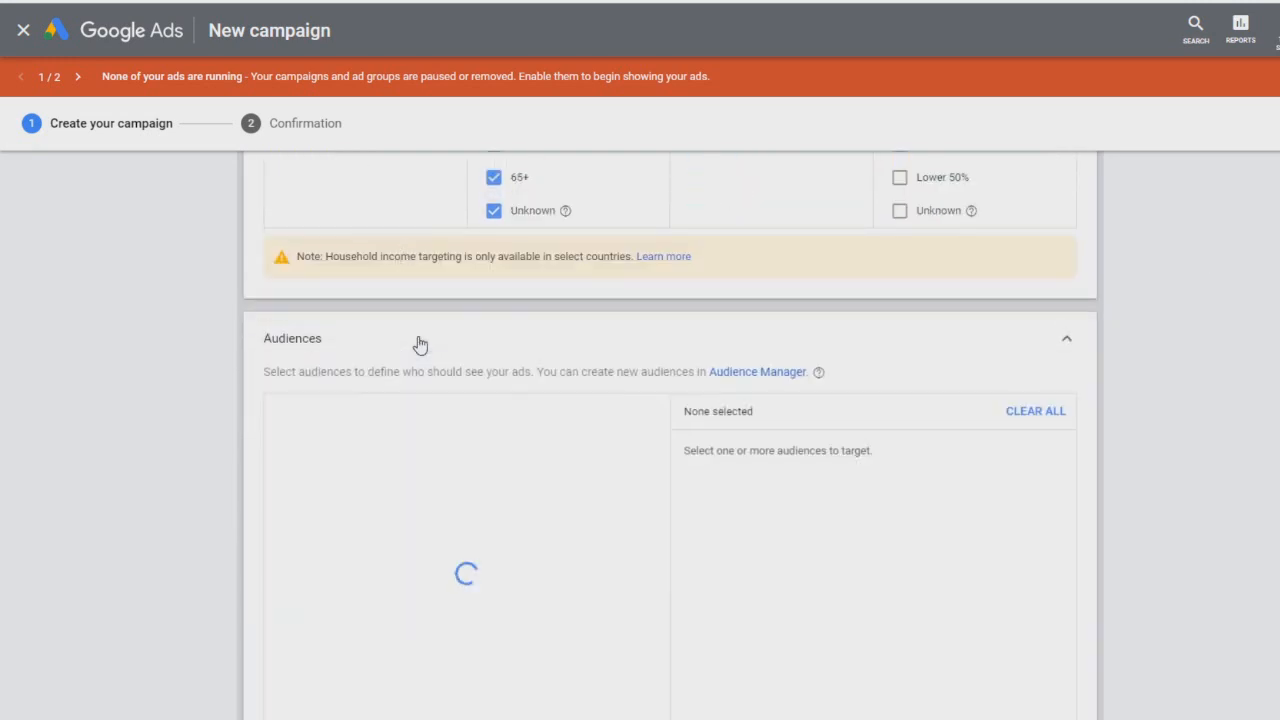
scroll(337, 371, "down", 2)
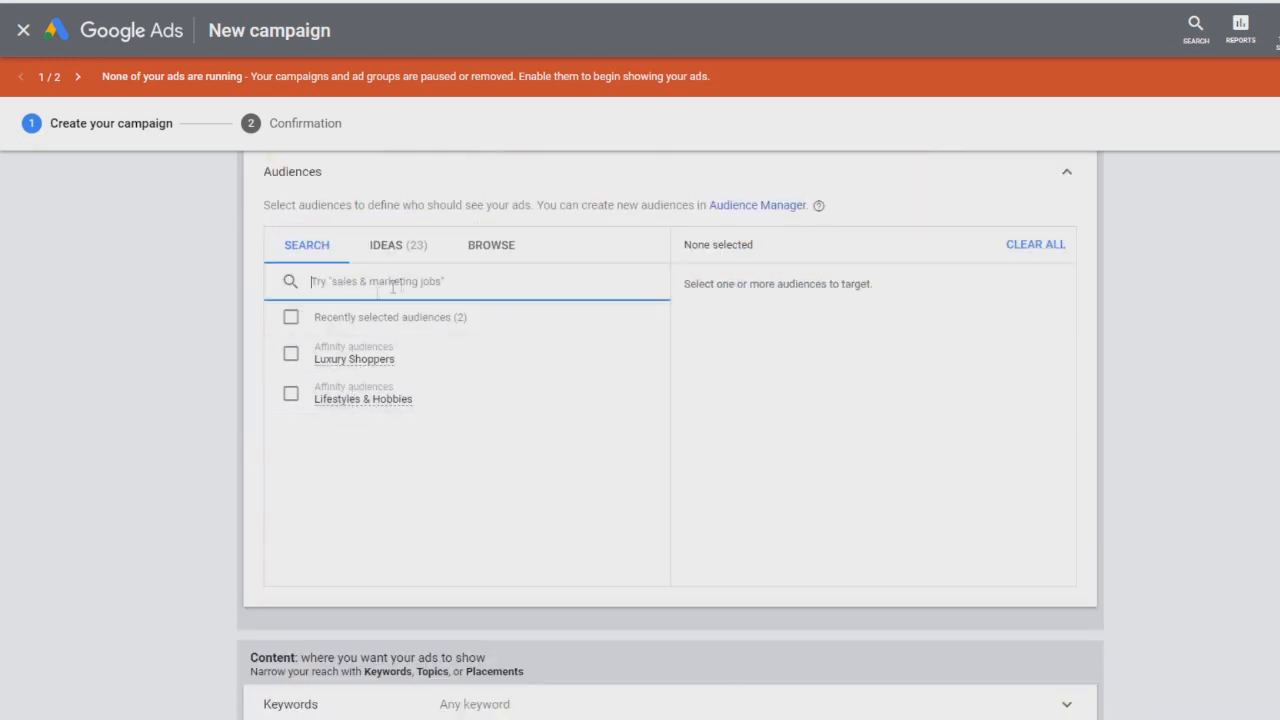
scroll(390, 275, "up", 1)
left_click(1066, 256)
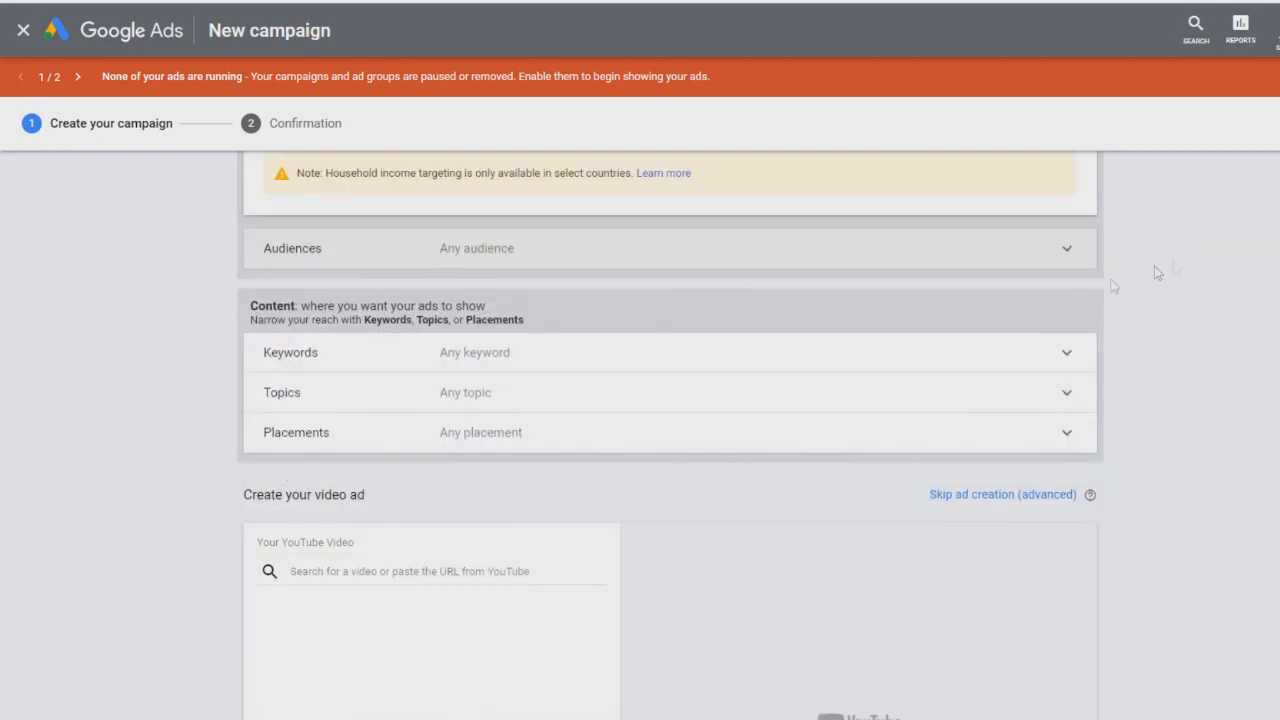
Step: Open the Keywords section of the content targeting
left_click(491, 358)
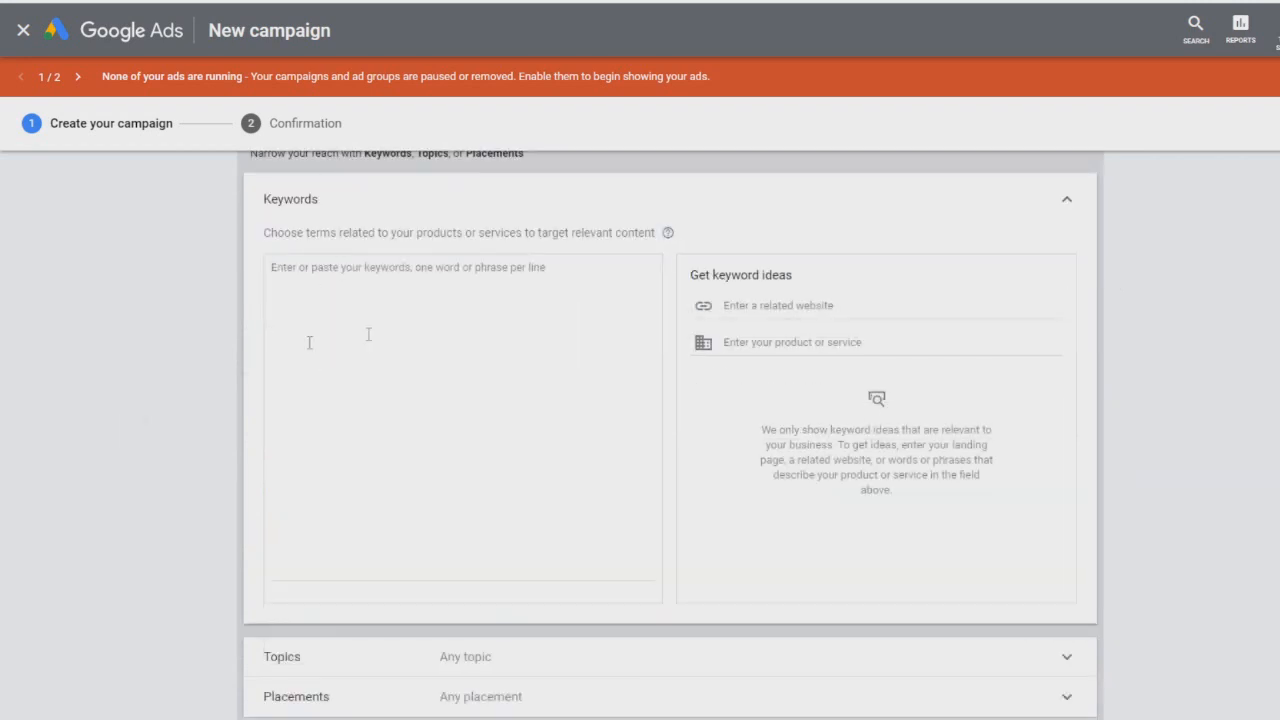
scroll(387, 393, "up", 1)
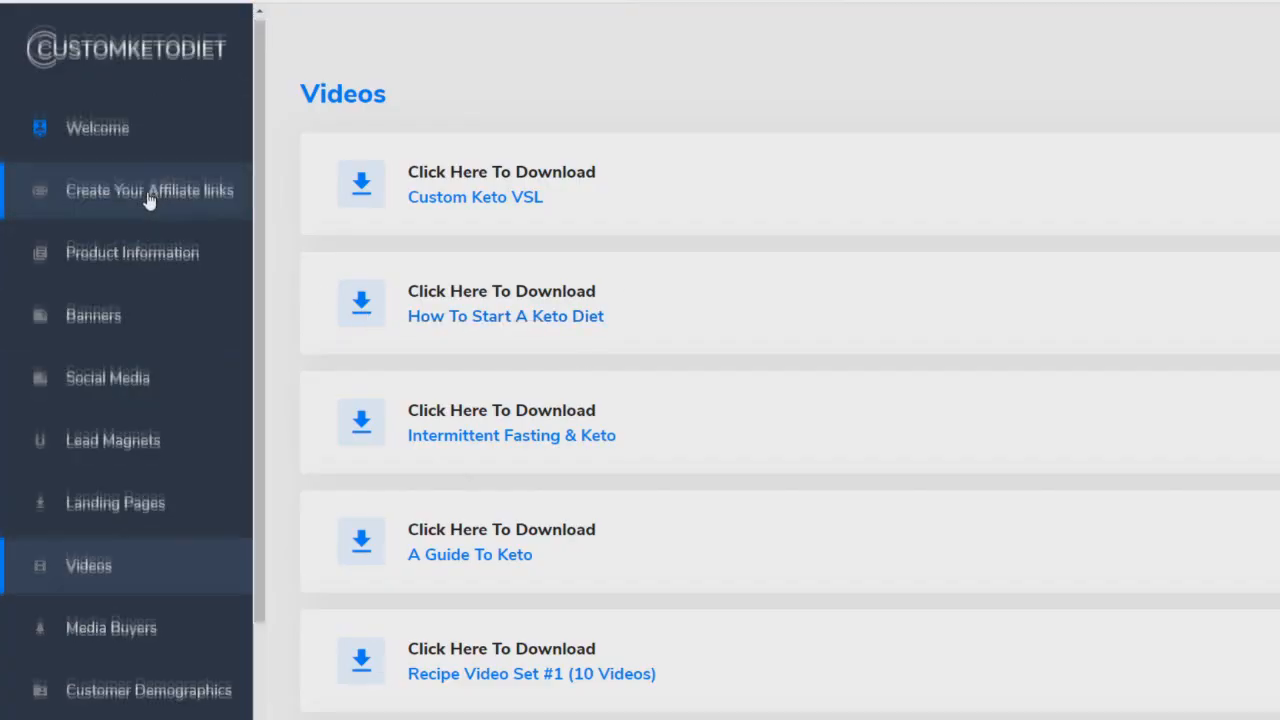
Step: Browse the Custom Keto Diet affiliate videos page
scroll(129, 271, "down", 3)
scroll(790, 400, "down", 3)
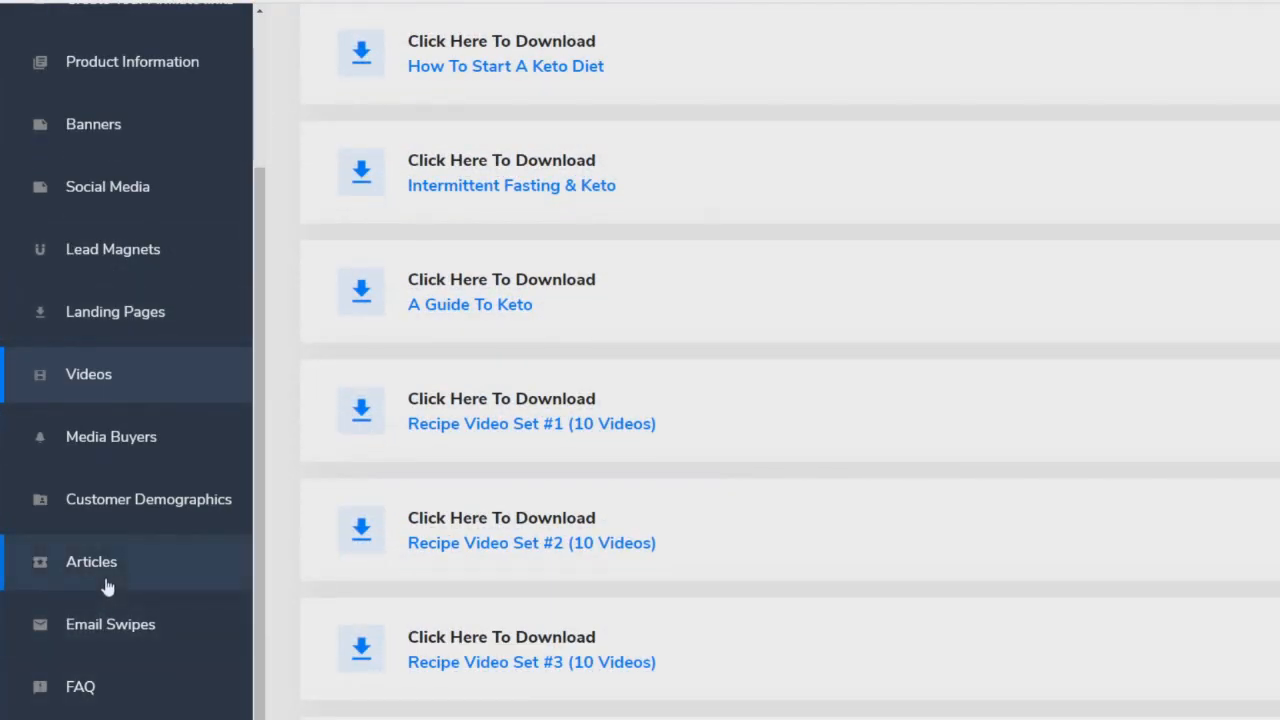
scroll(105, 580, "up", 3)
scroll(141, 435, "up", 1)
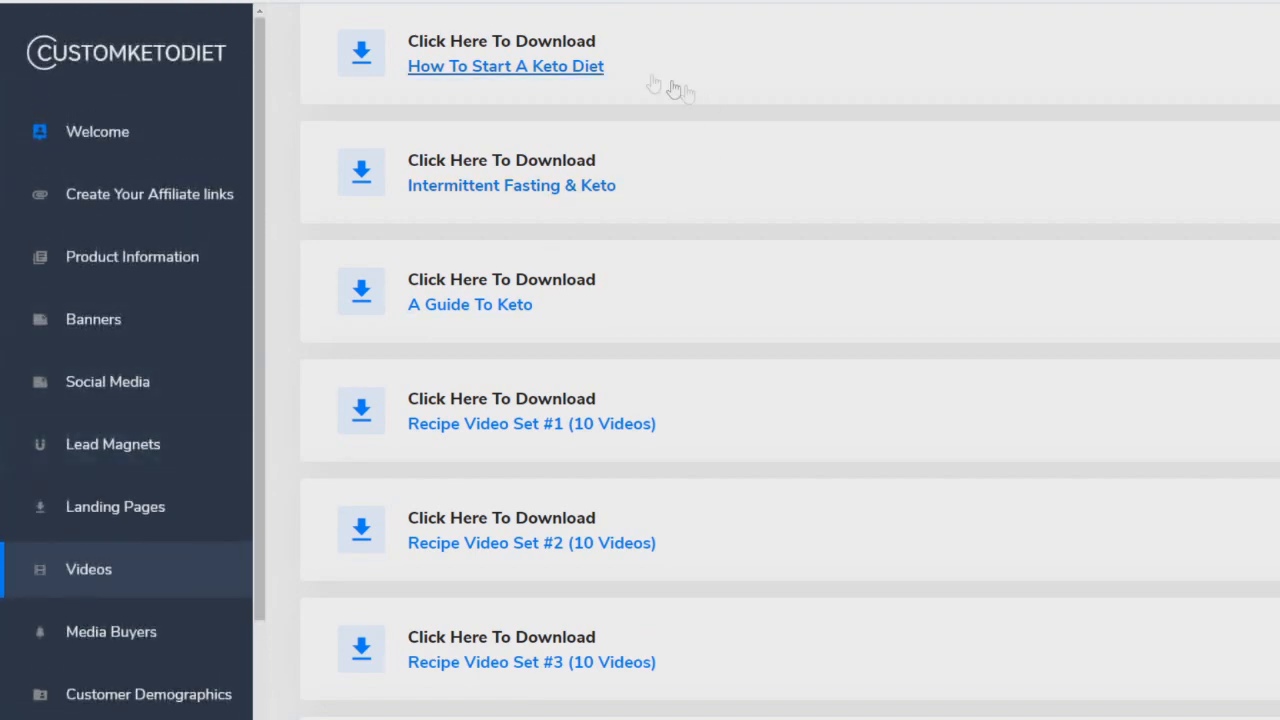
scroll(650, 322, "up", 3)
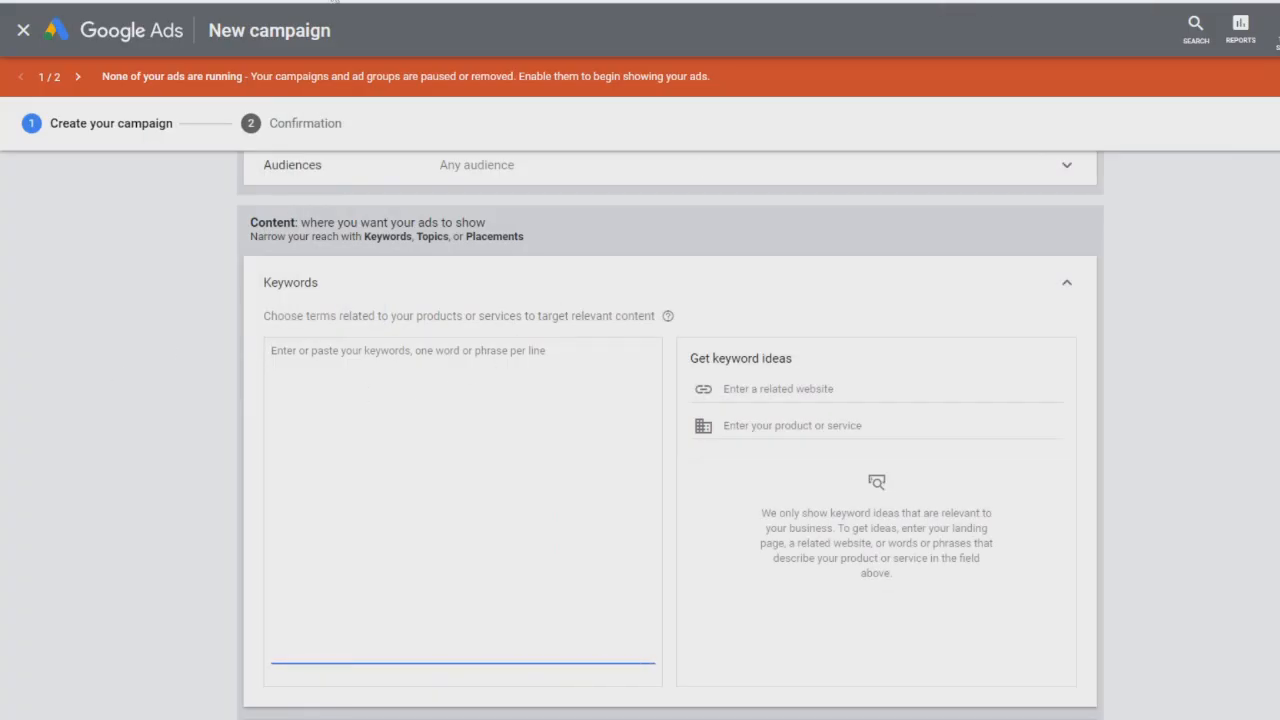
Step: Enter keywords "how to become more healthy", "how to lose weight fast" and "how to do a keto diet"
type("how to become more healthy ")
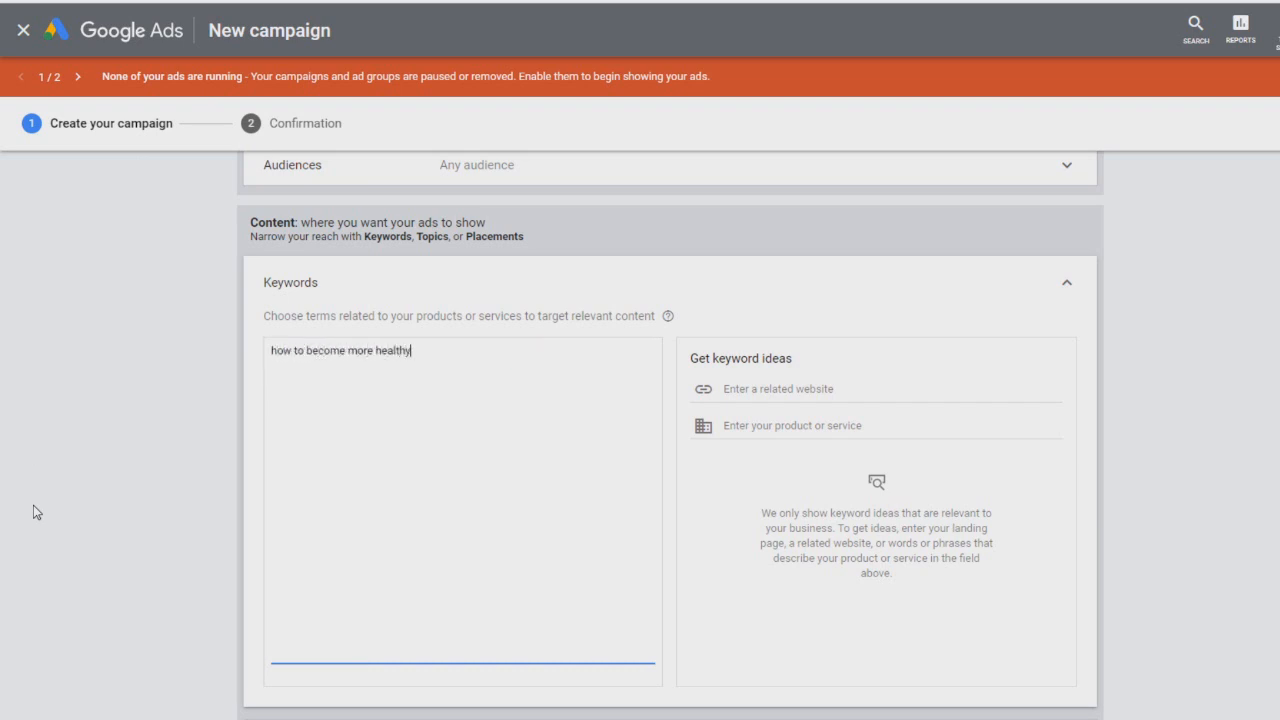
type("how to lose weight fast")
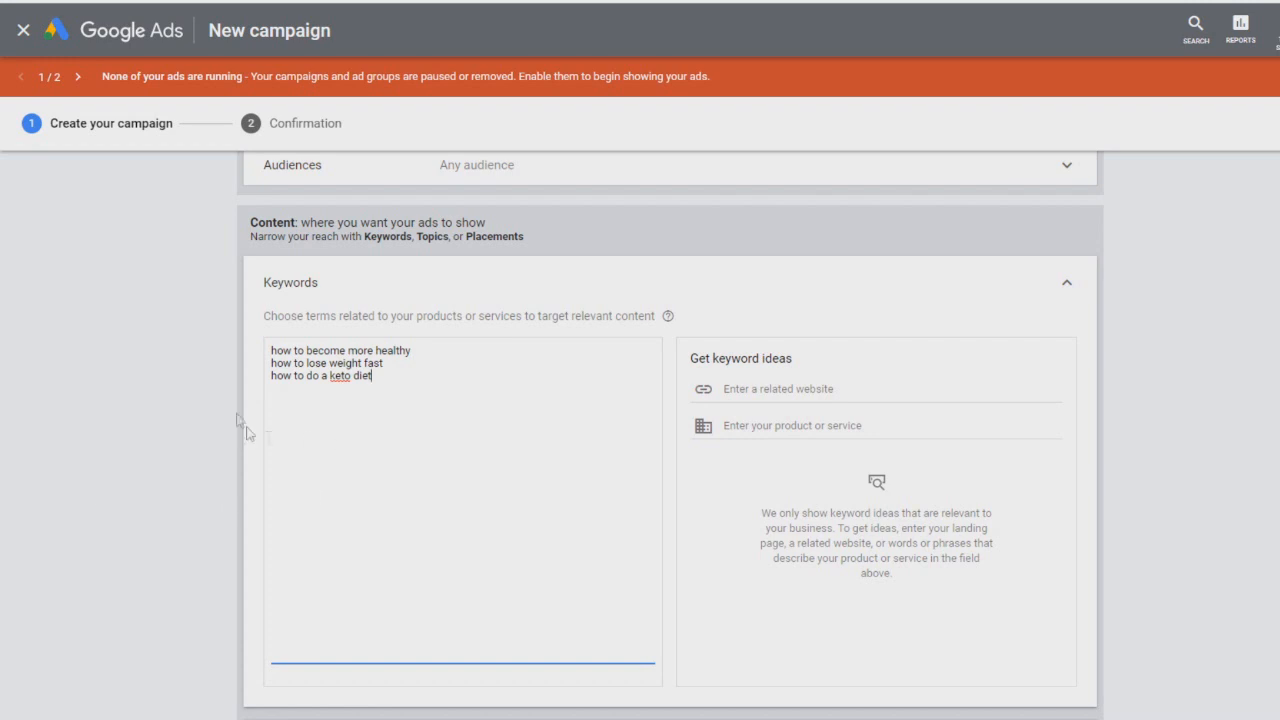
left_click(175, 428)
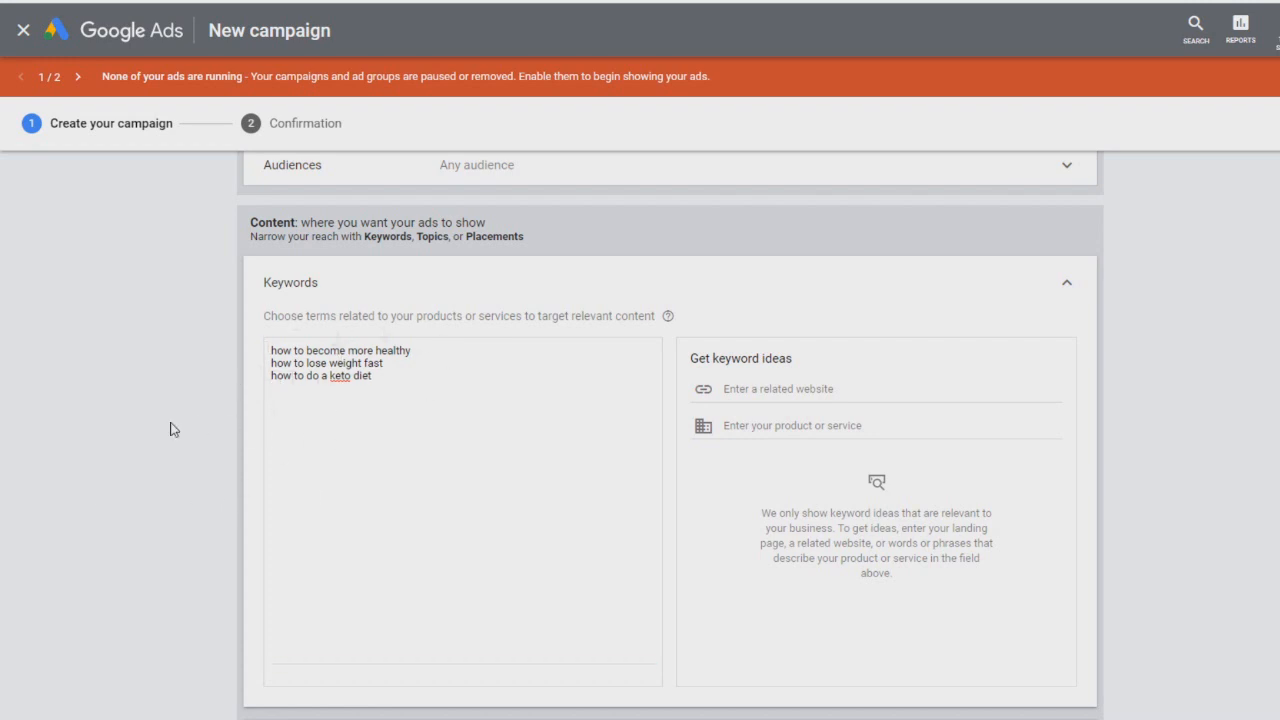
scroll(412, 368, "down", 2)
scroll(408, 363, "up", 1)
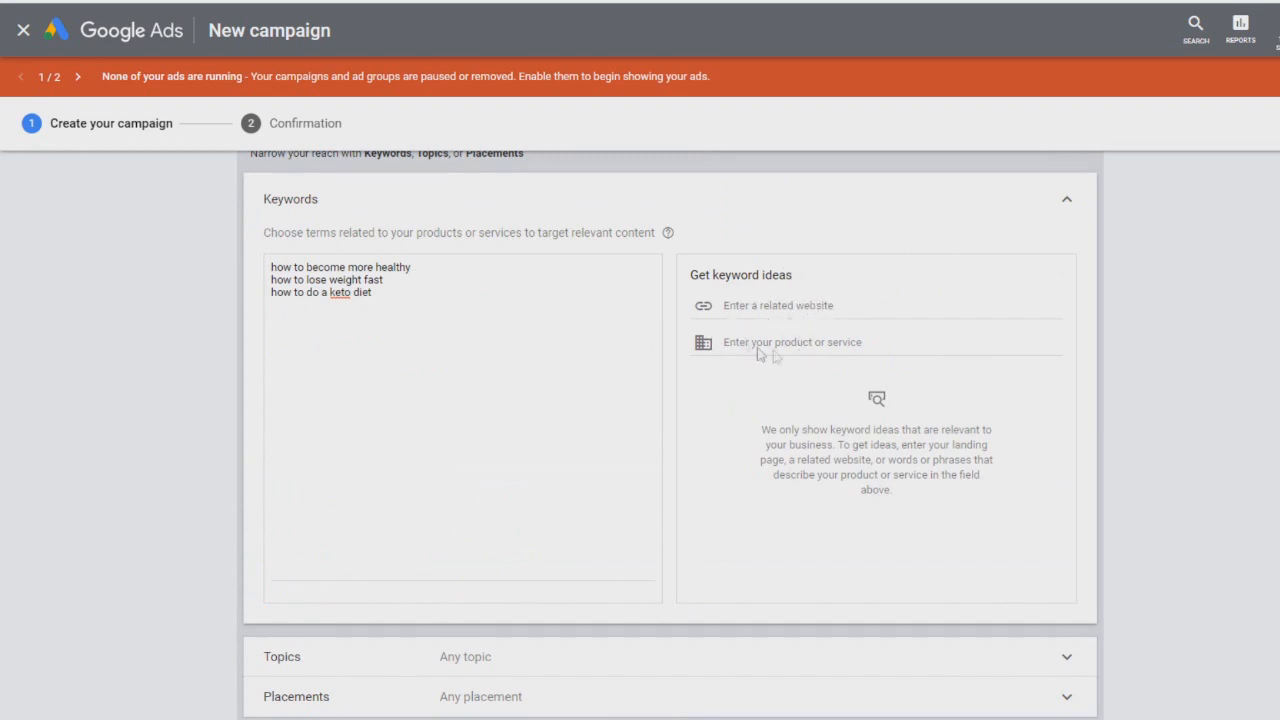
Step: Open the Topics section and select Pets & Animals as the targeted topic
scroll(231, 263, "down", 1)
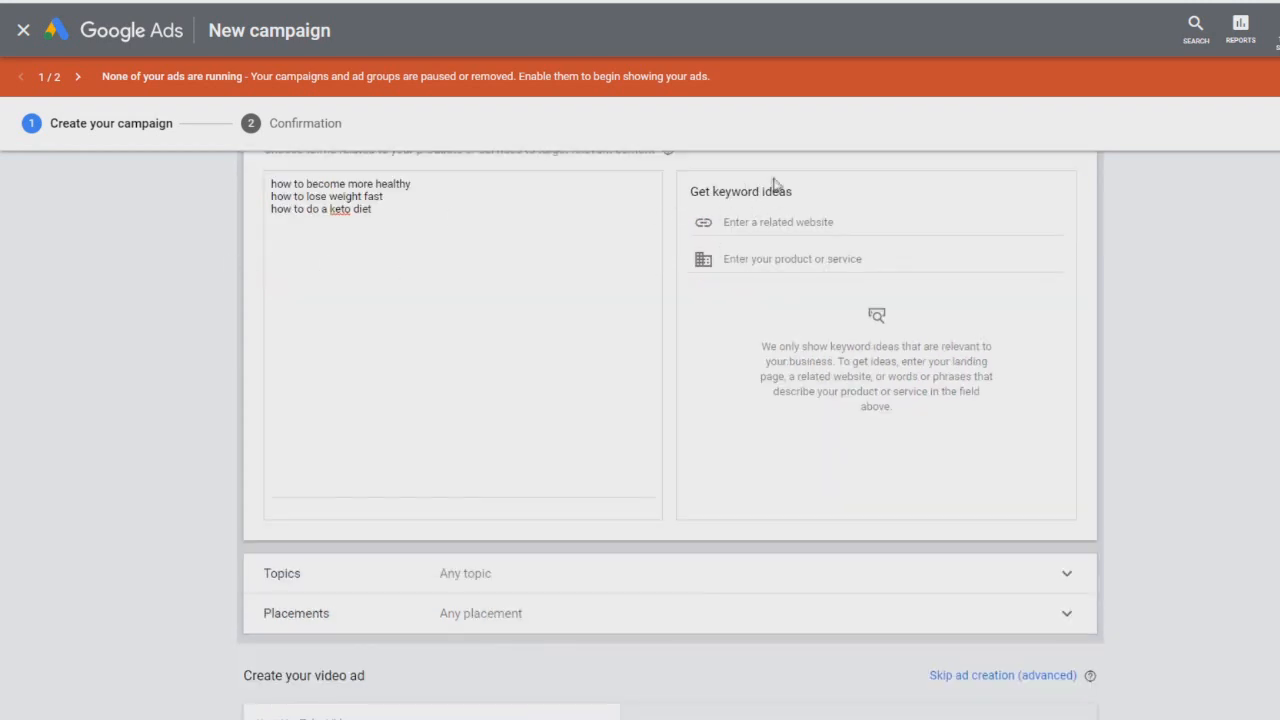
scroll(300, 420, "down", 2)
left_click(520, 420)
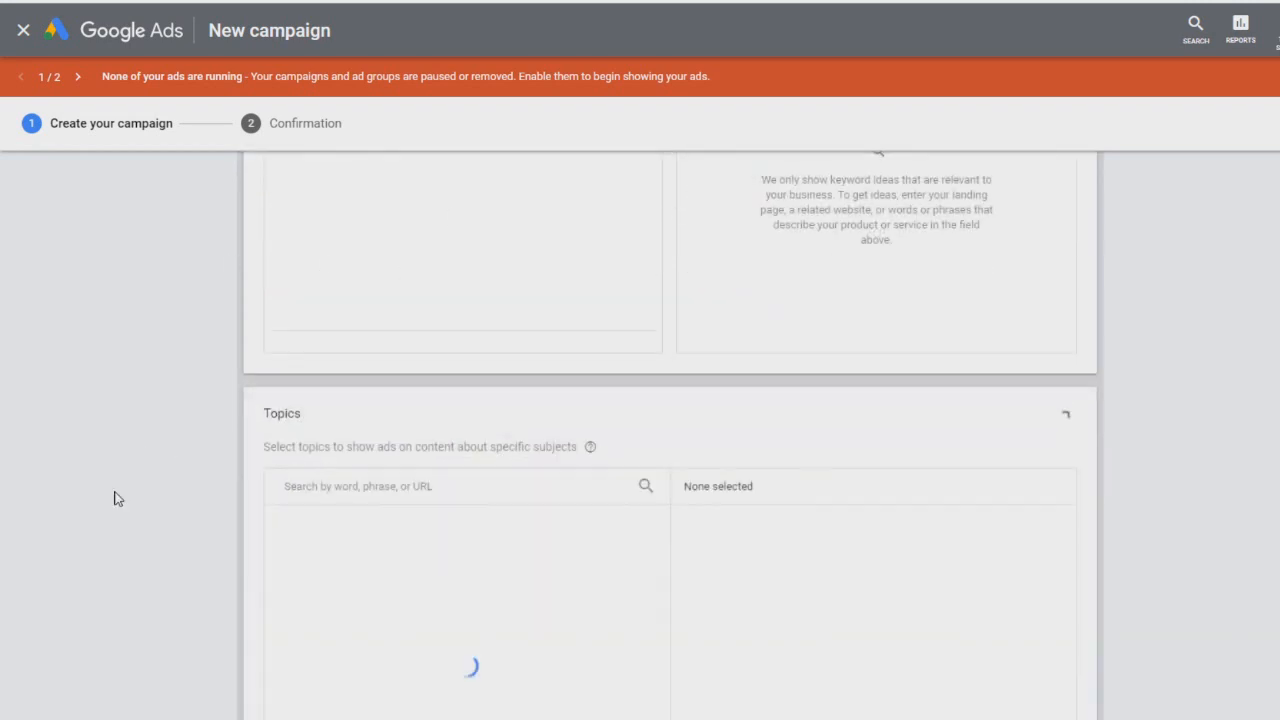
scroll(114, 498, "down", 1)
scroll(357, 330, "down", 2)
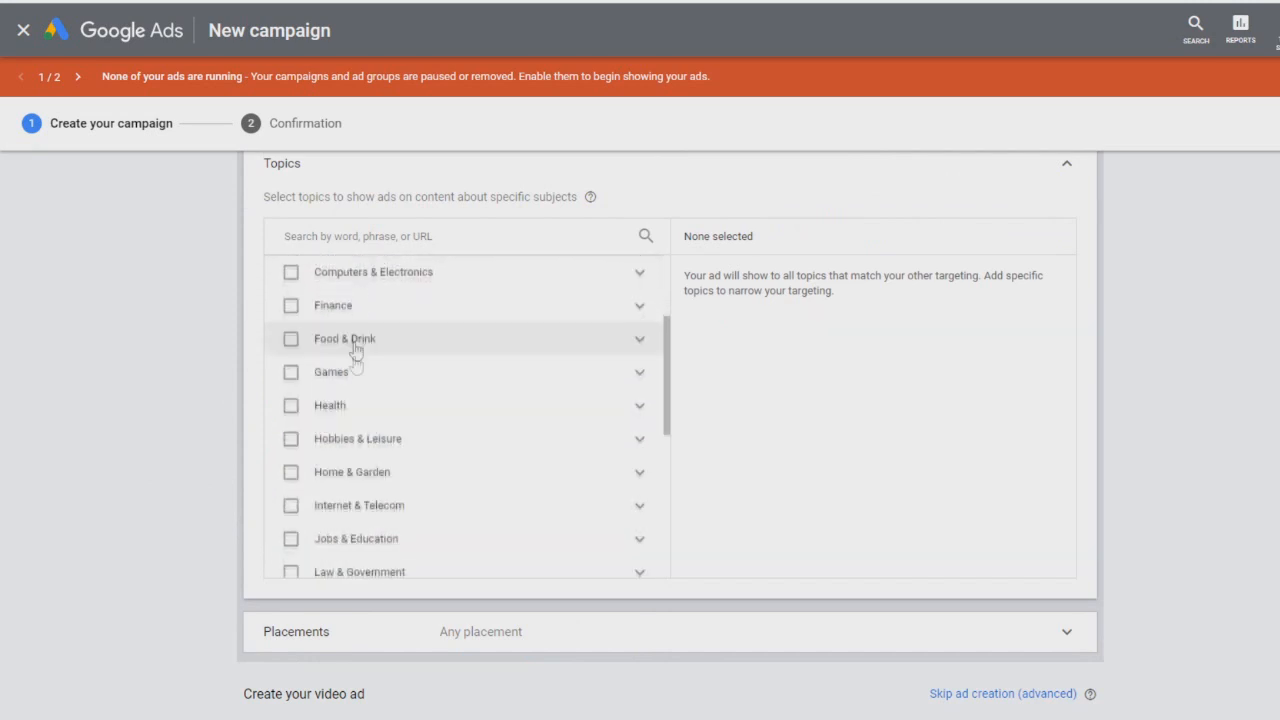
left_click(336, 410)
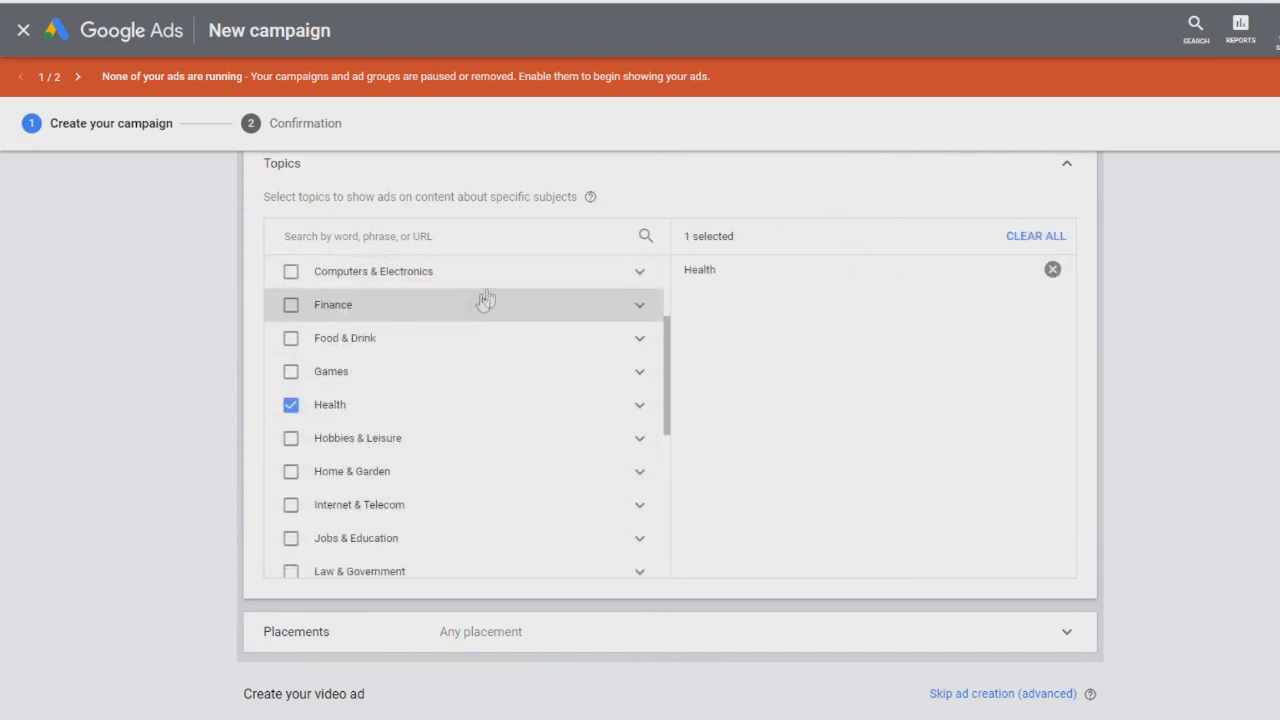
left_click(292, 408)
scroll(360, 480, "down", 2)
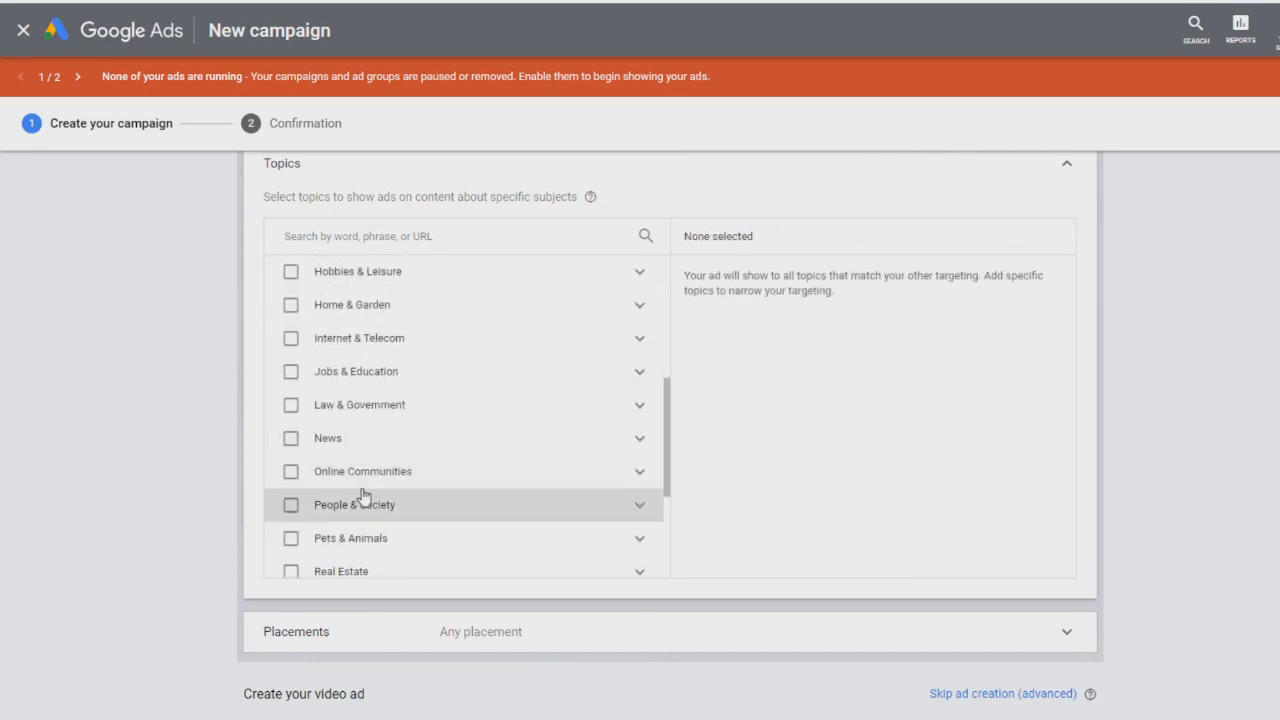
left_click(345, 537)
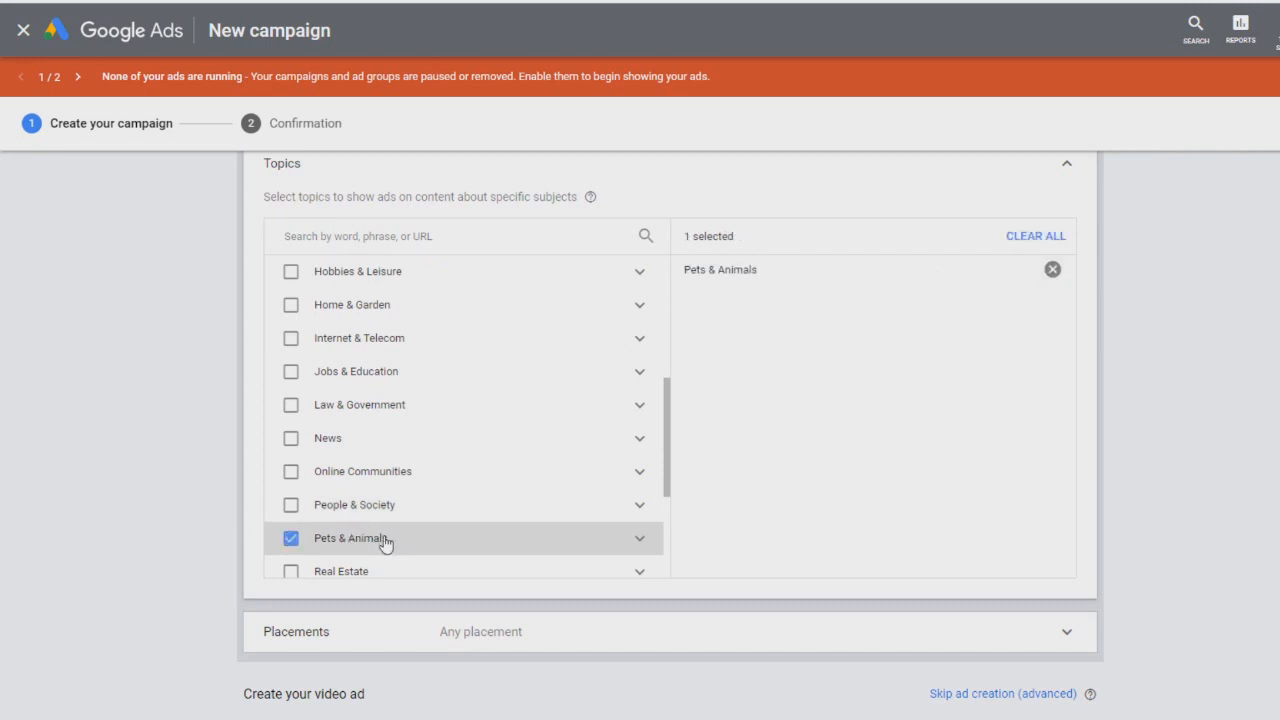
Step: Open YouTube channel placements, copy the Health And Fitness channel's URL from YouTube and paste it into the placement search
left_click(262, 624)
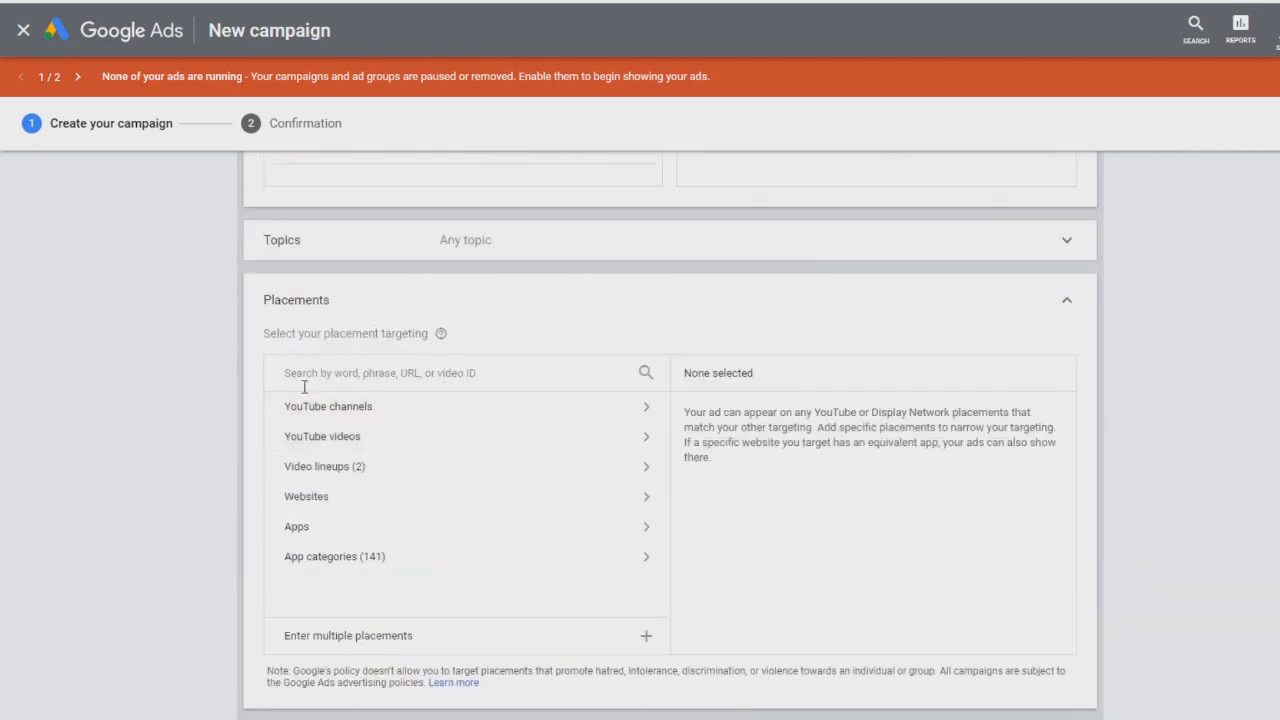
left_click(342, 410)
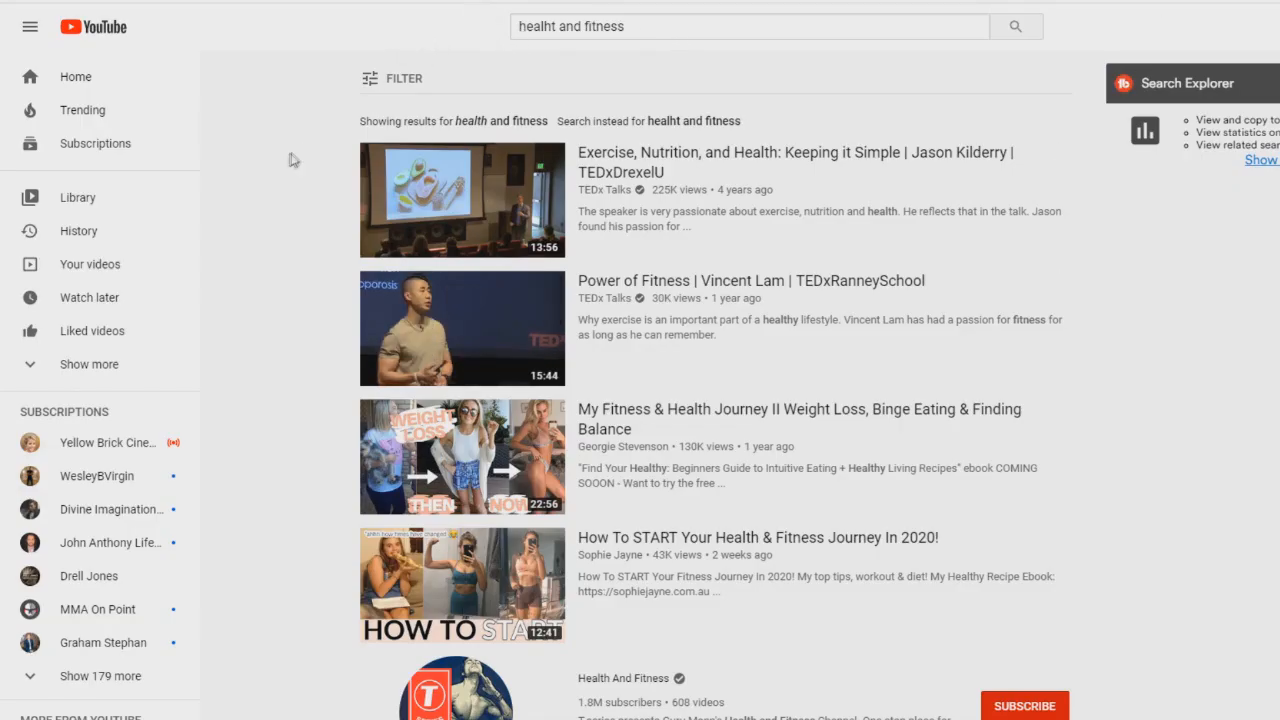
scroll(633, 33, "down", 4)
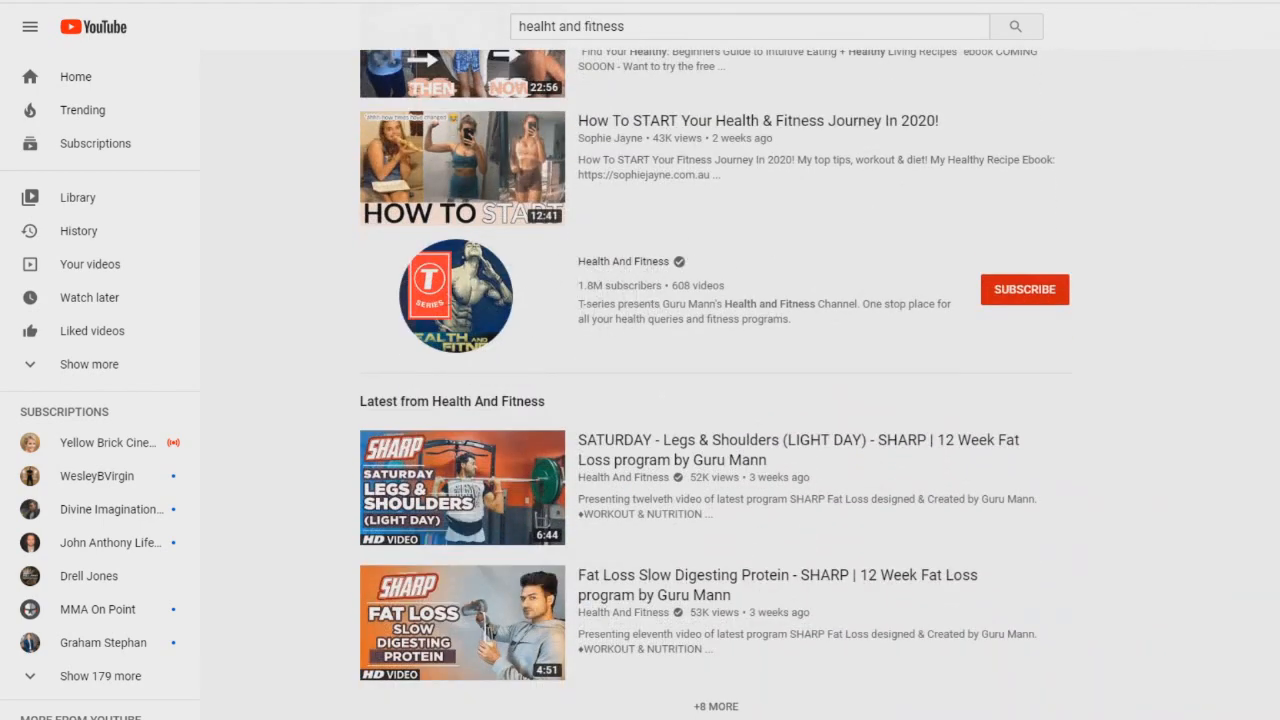
left_click(1000, 1)
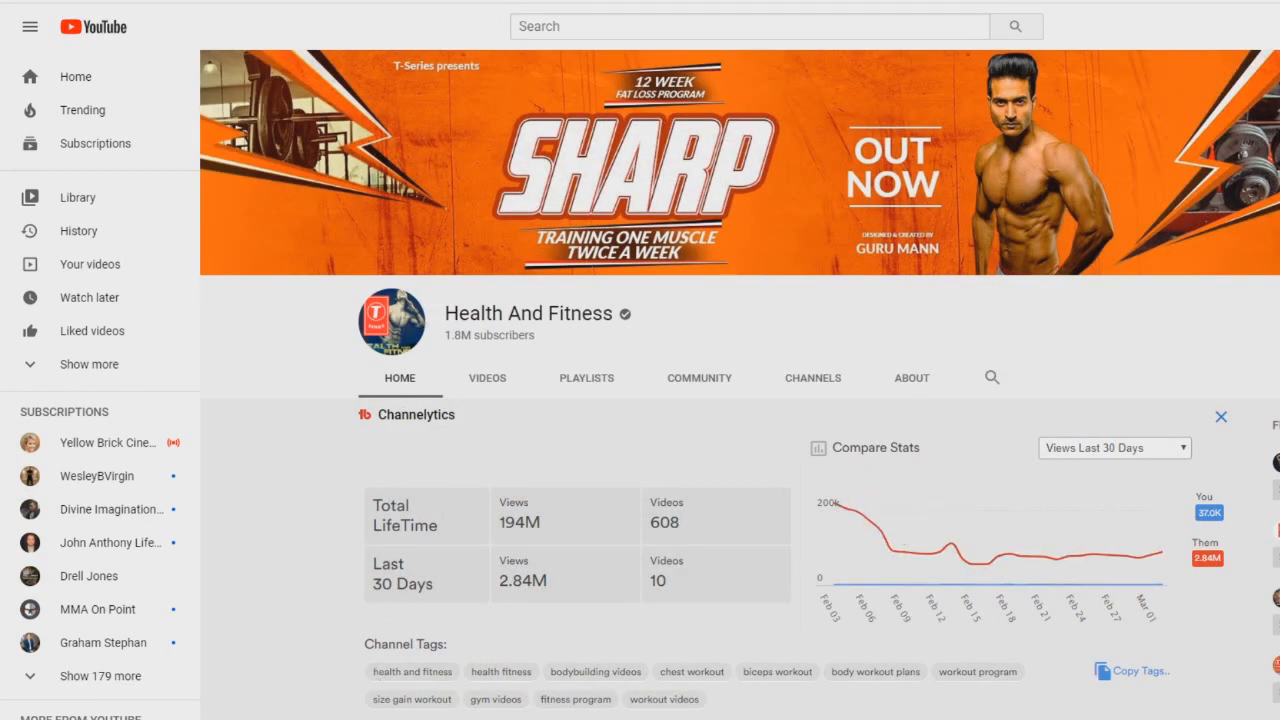
right_click(258, 1)
left_click(293, 81)
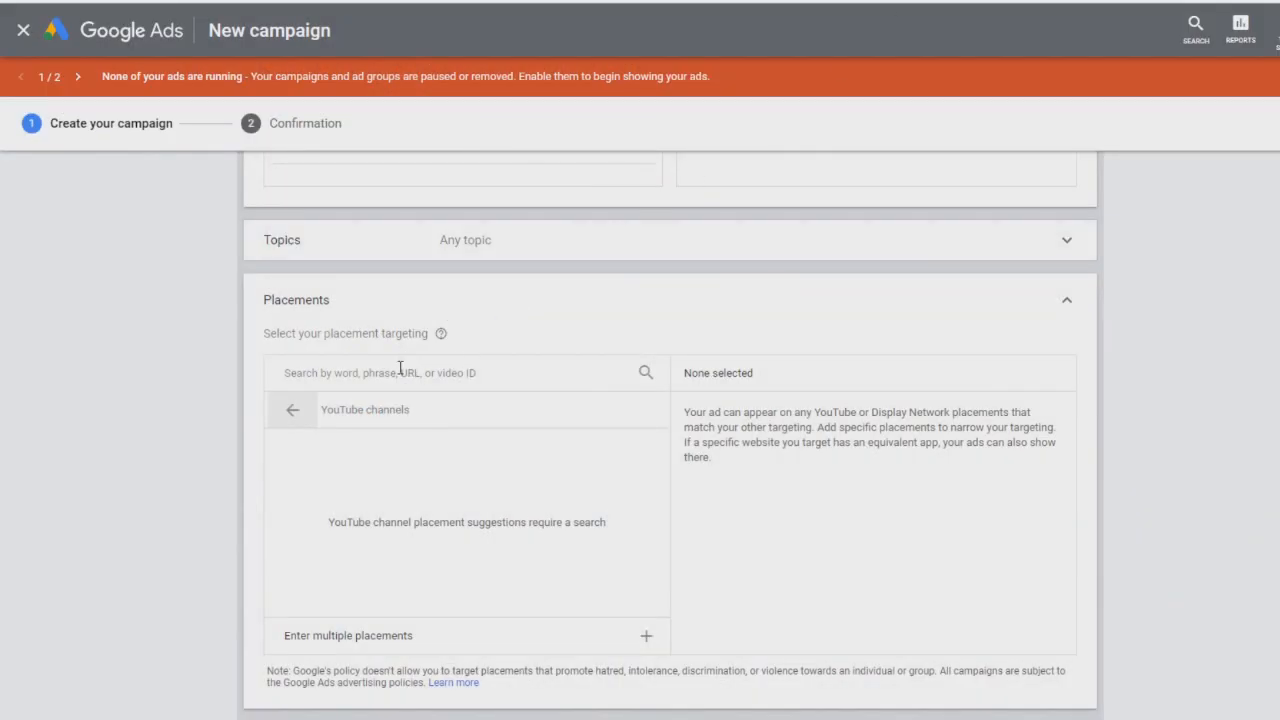
right_click(400, 370)
left_click(447, 490)
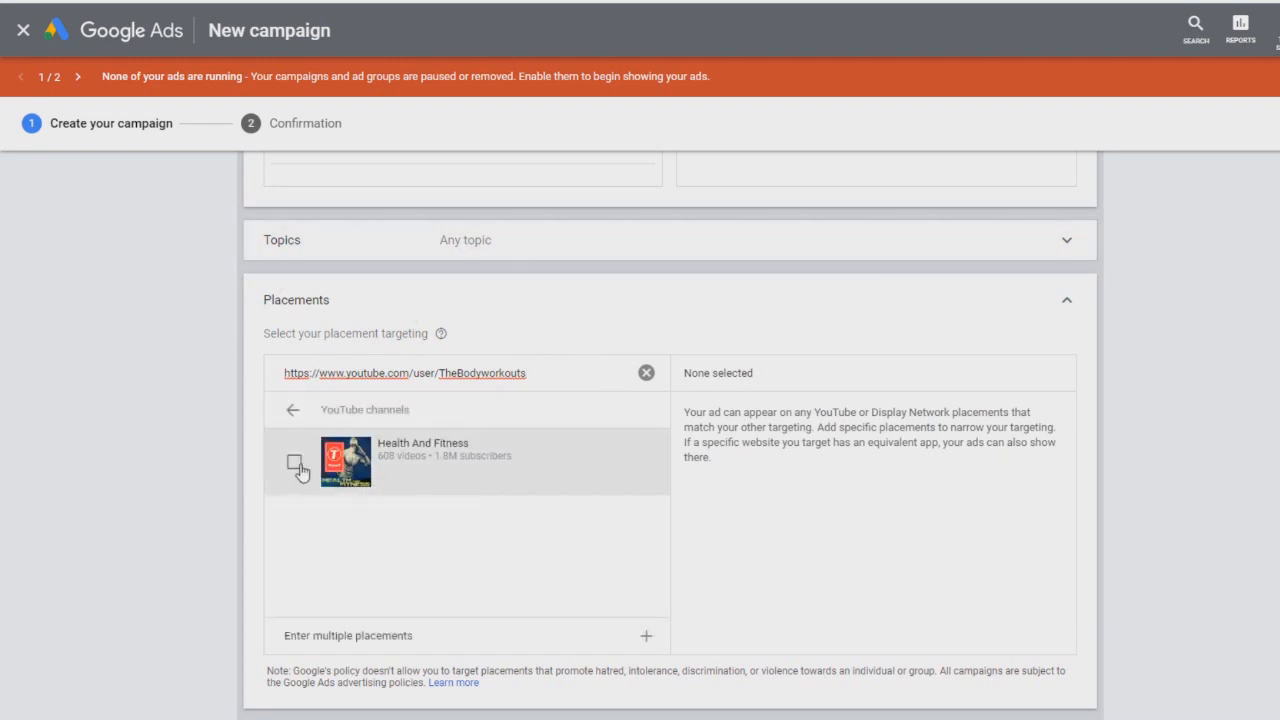
Step: Select and then deselect the Health And Fitness channel as a placement
left_click(295, 464)
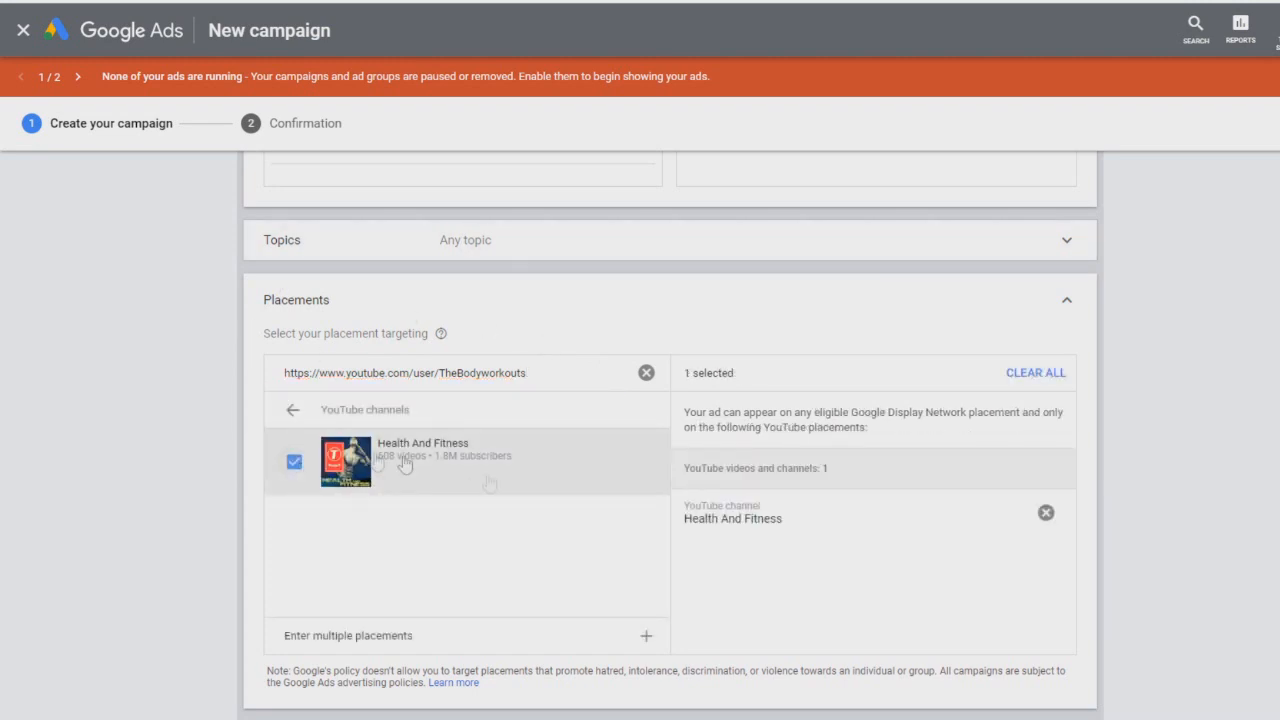
left_click(294, 462)
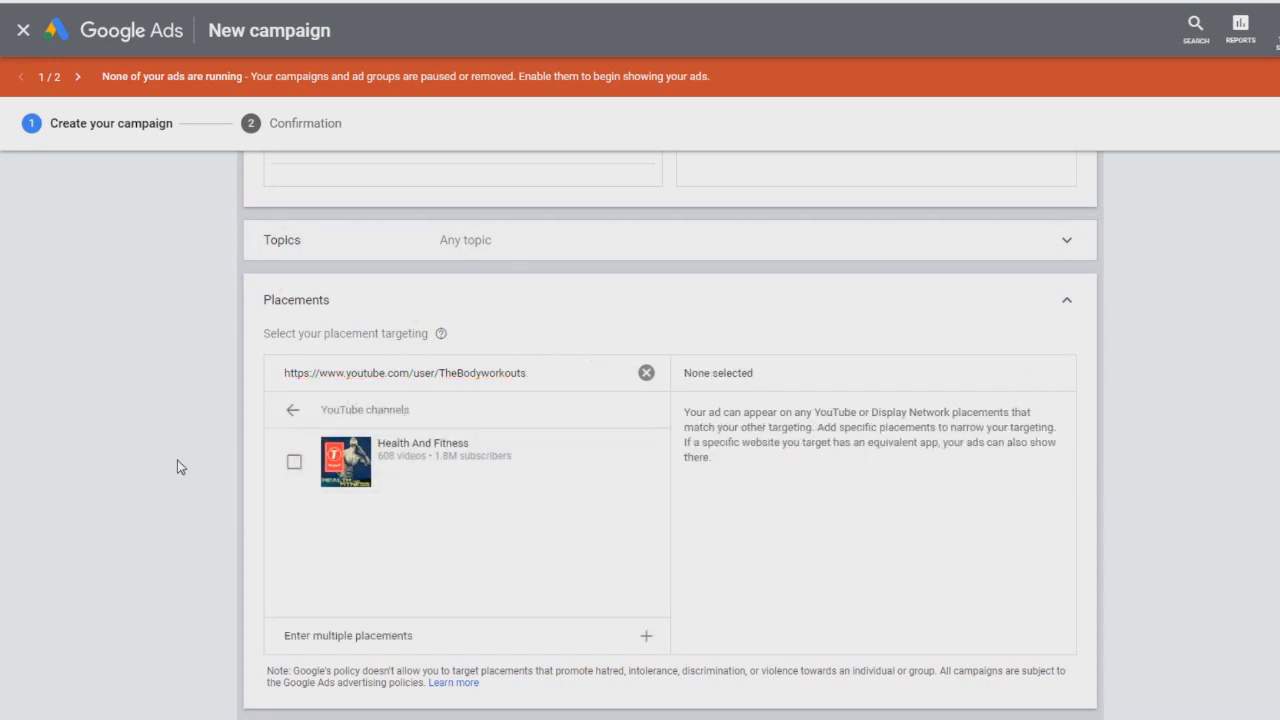
Step: Copy the URL of the SATURDAY - Legs & Shoulders (LIGHT DAY) video from the channel and add it as the ad's YouTube video
scroll(180, 466, "down", 5)
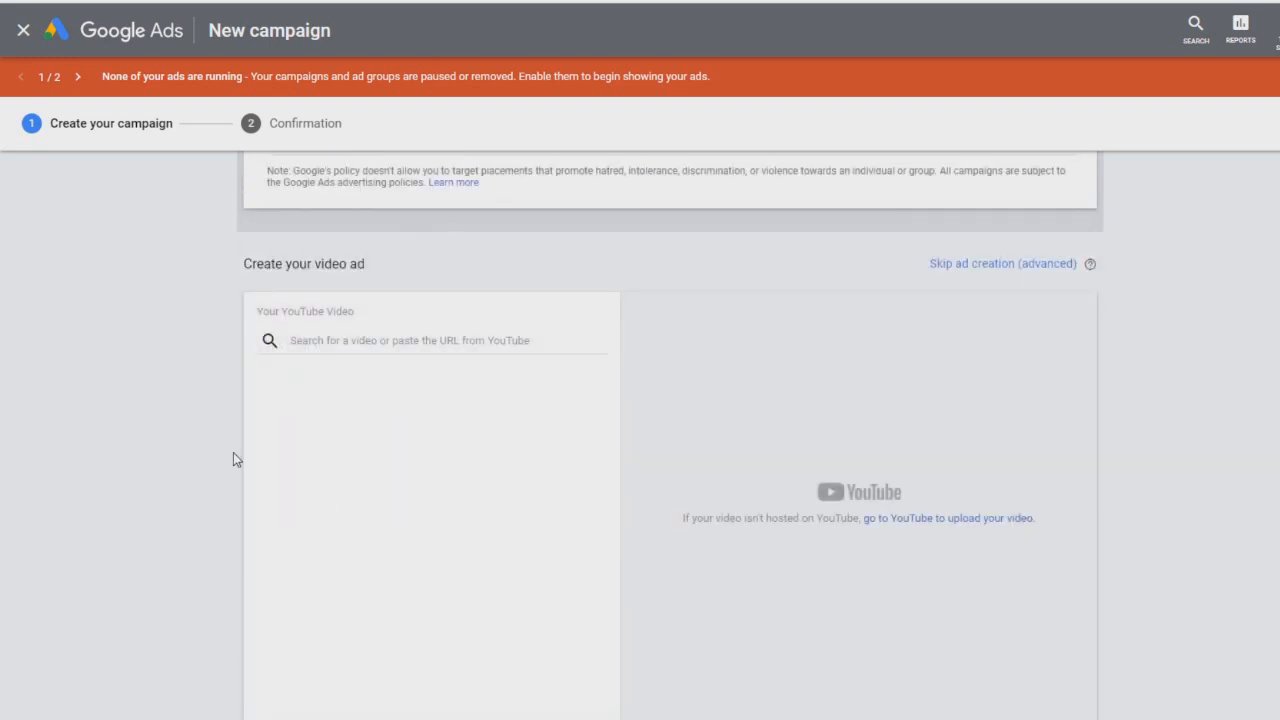
scroll(236, 459, "down", 1)
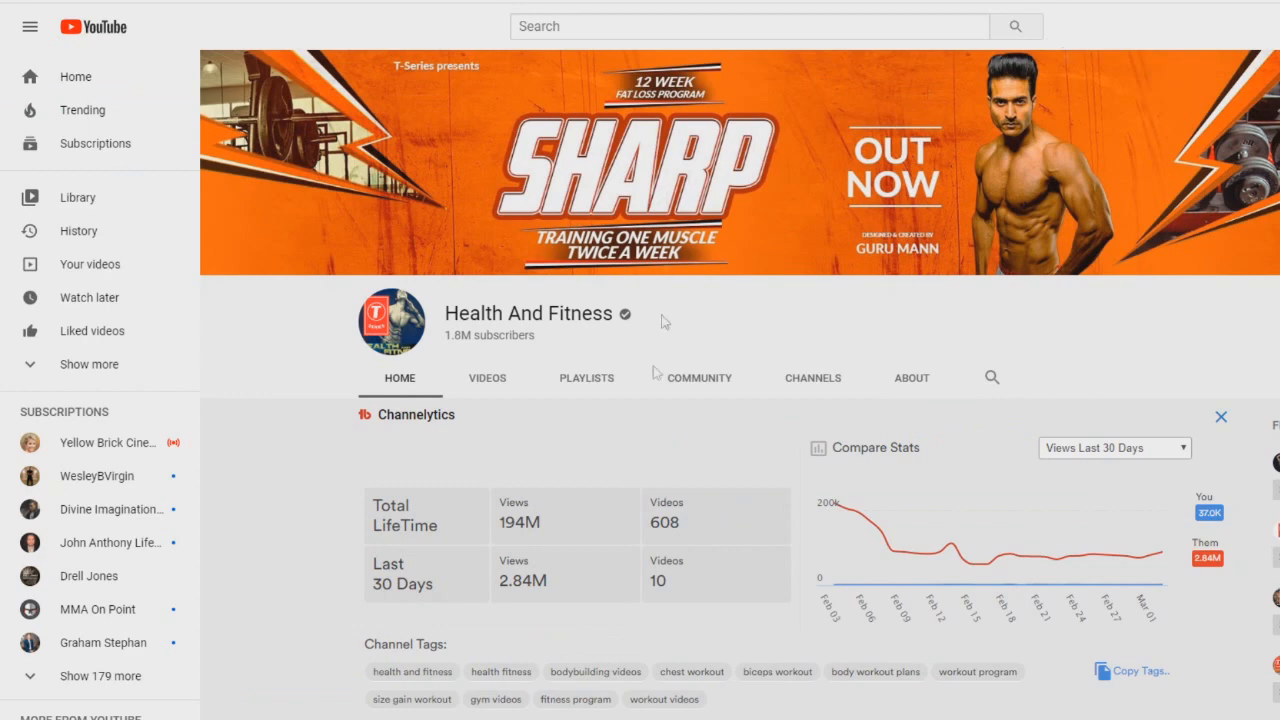
scroll(454, 374, "down", 1)
left_click(495, 298)
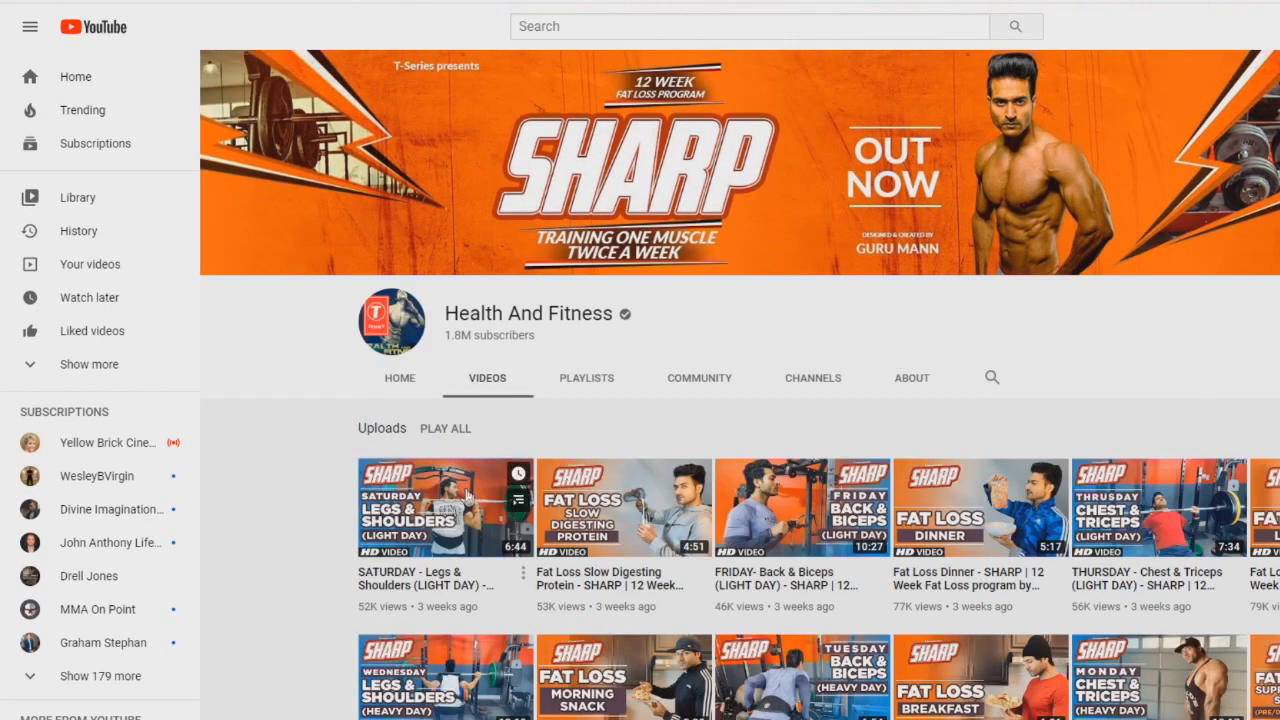
right_click(467, 497)
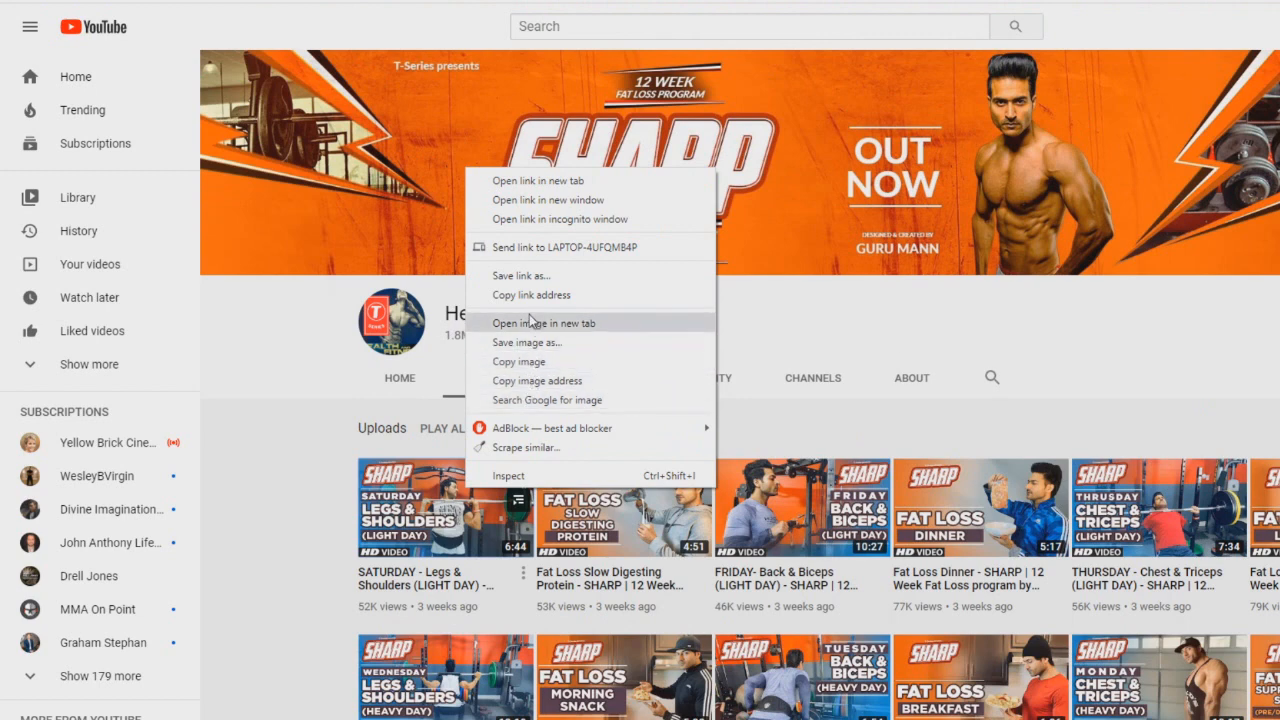
left_click(424, 497)
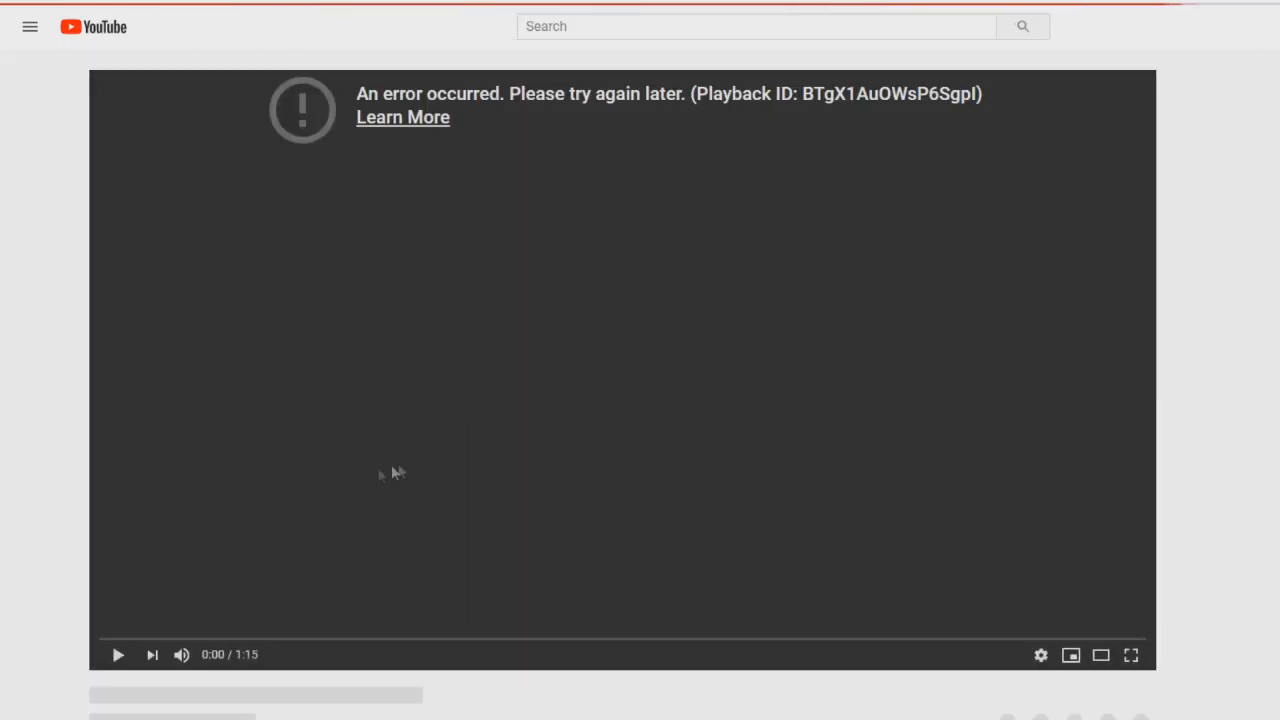
right_click(287, 0)
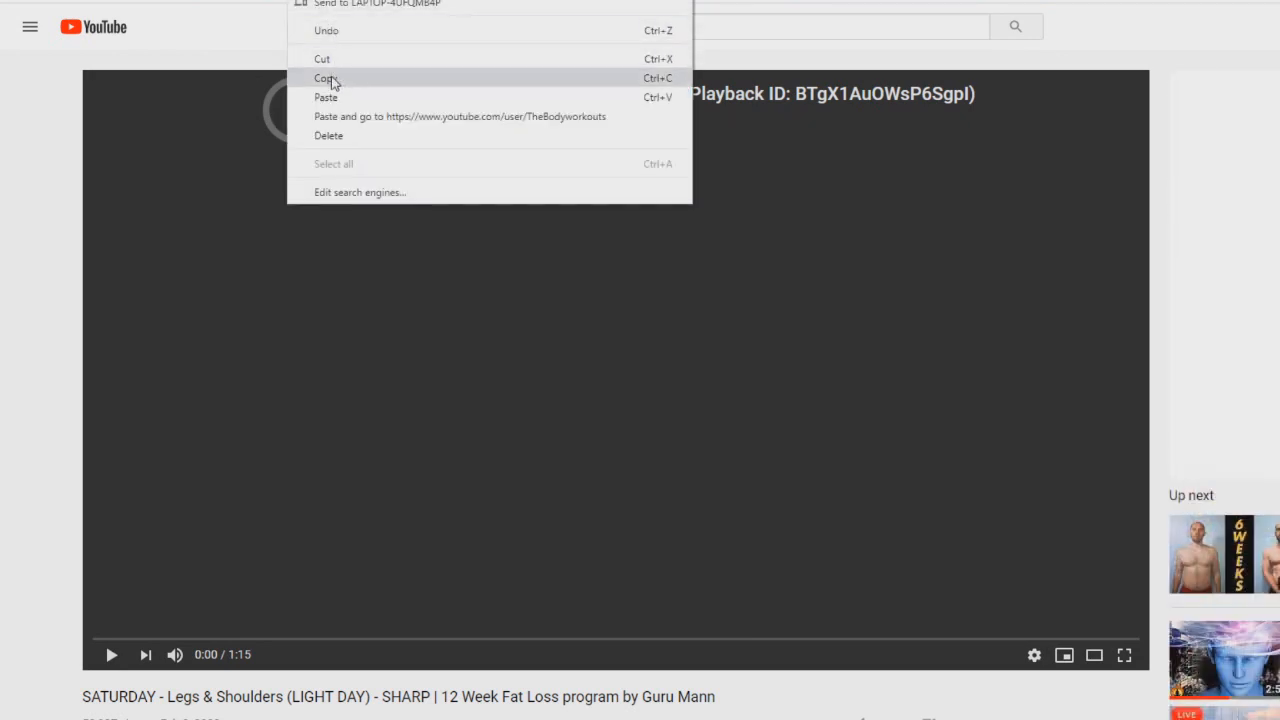
left_click(327, 78)
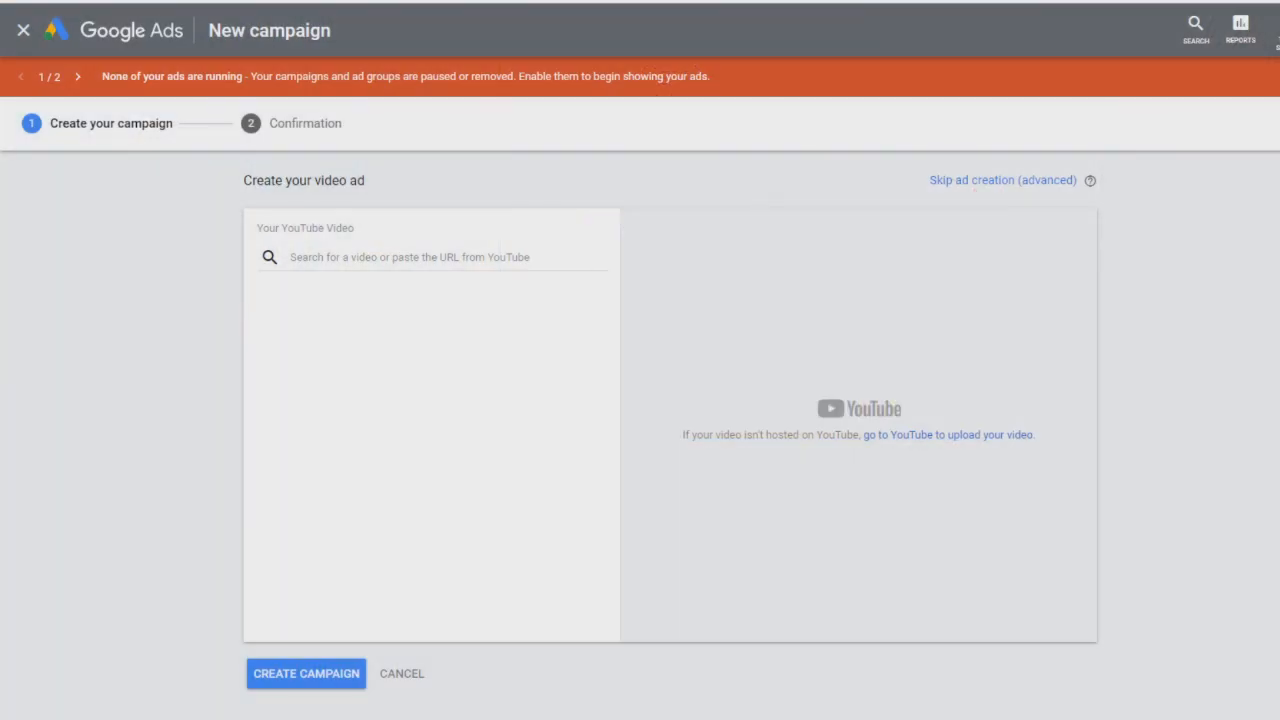
right_click(390, 268)
left_click(437, 391)
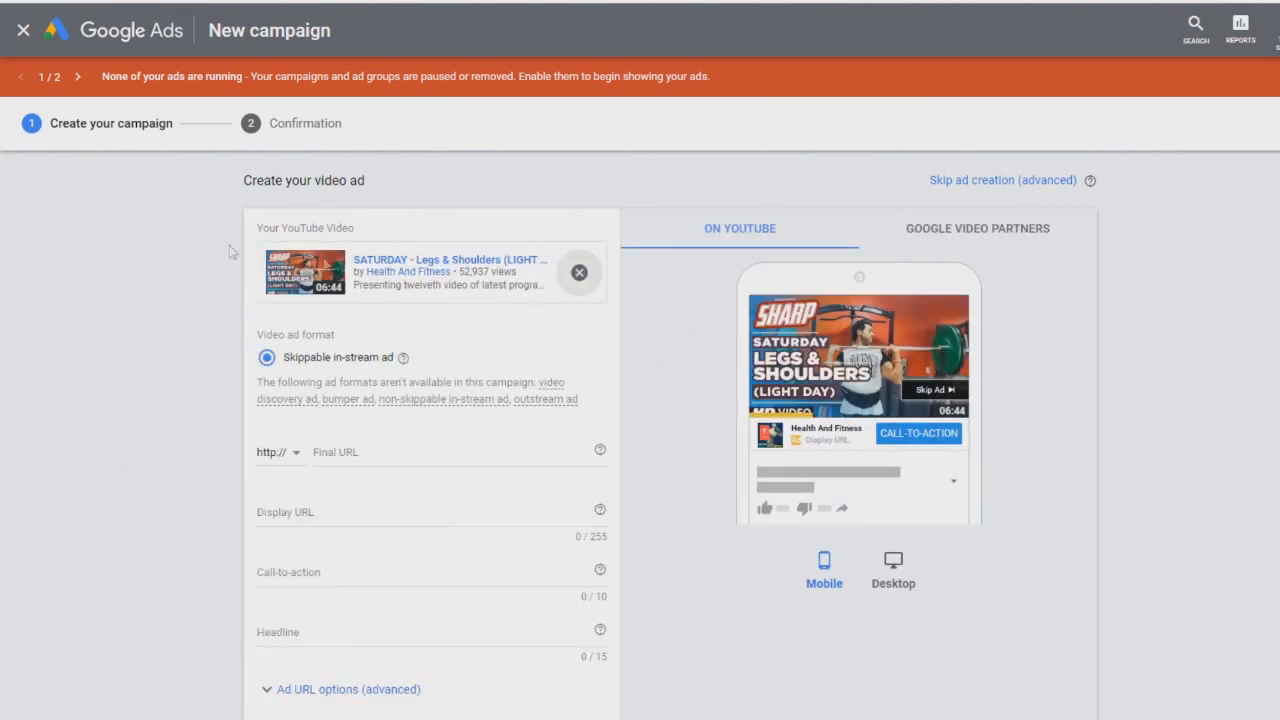
Step: Set the ad's final URL to google.com
scroll(468, 328, "down", 2)
scroll(468, 328, "up", 2)
scroll(432, 320, "down", 1)
scroll(384, 325, "up", 2)
scroll(384, 325, "down", 1)
scroll(15, 440, "down", 2)
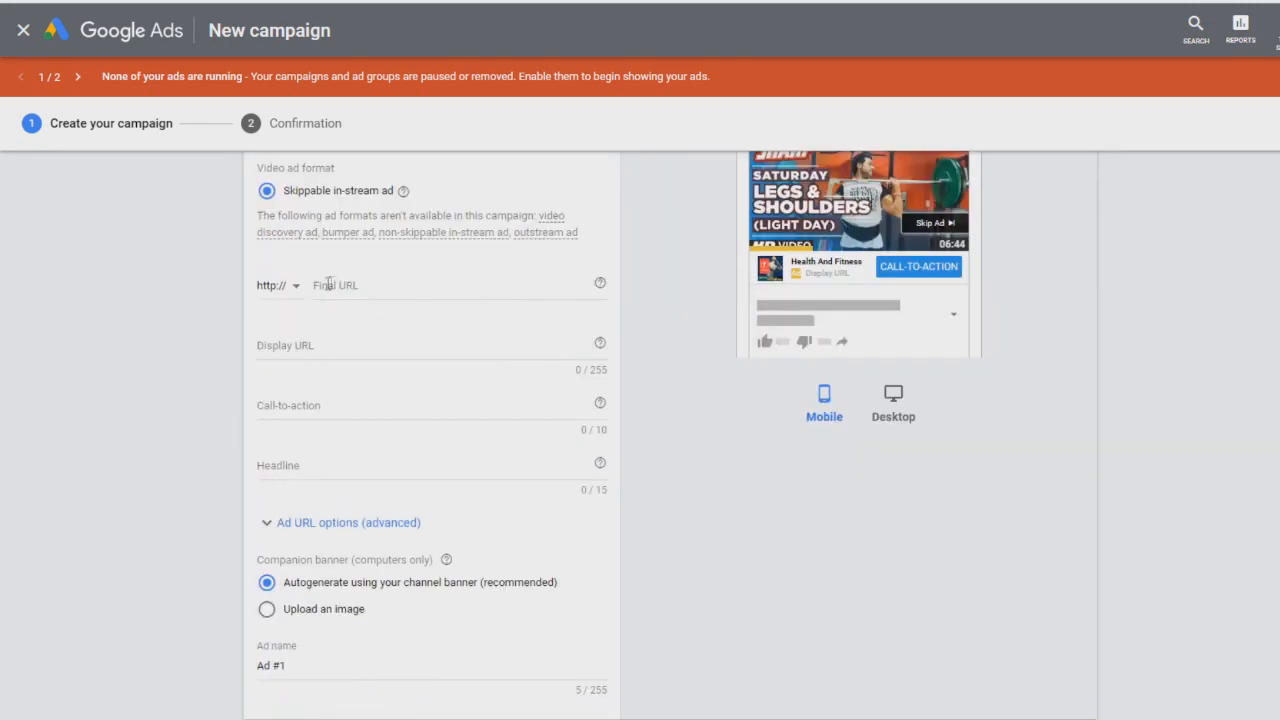
scroll(167, 418, "up", 1)
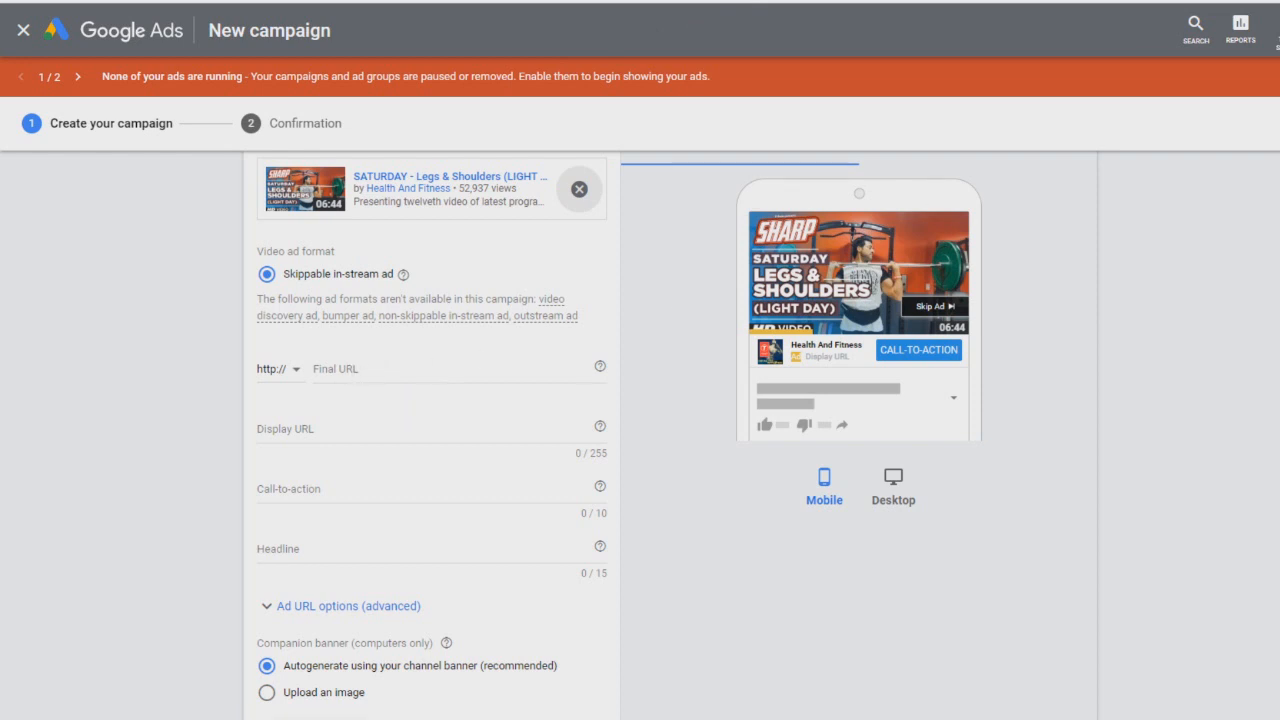
left_click(376, 372)
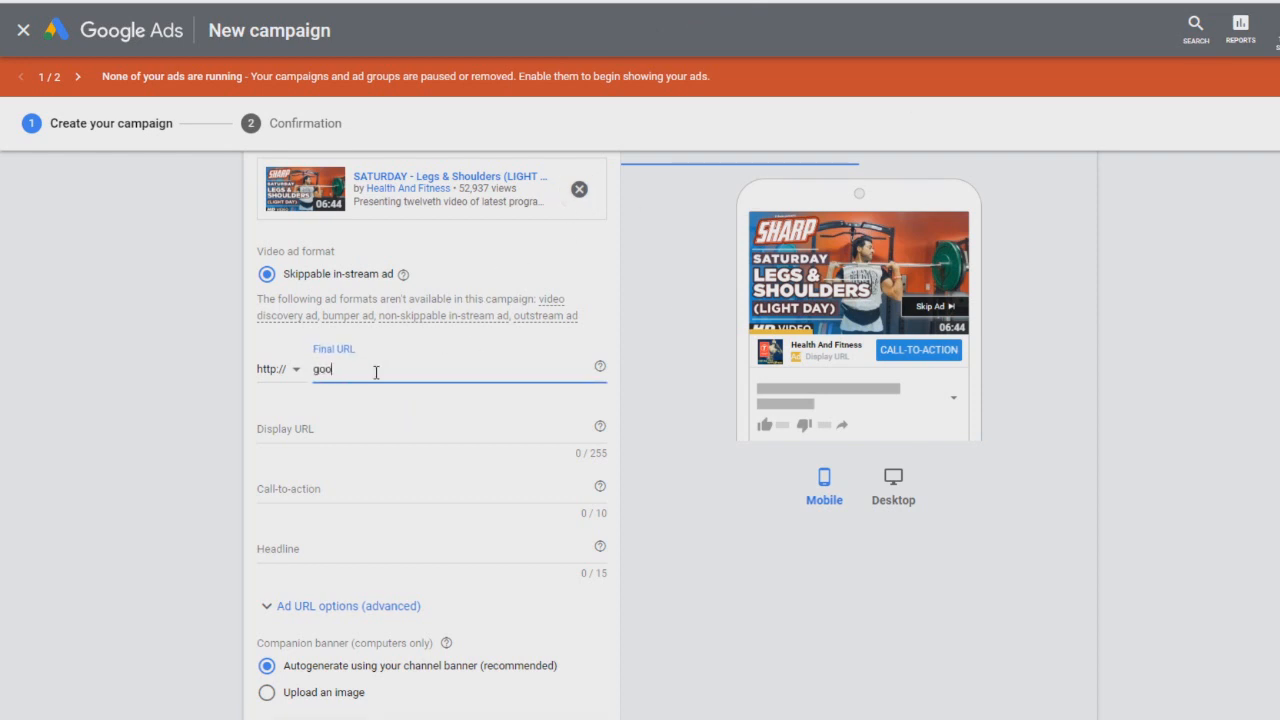
scroll(376, 373, "up", 1)
left_click(90, 455)
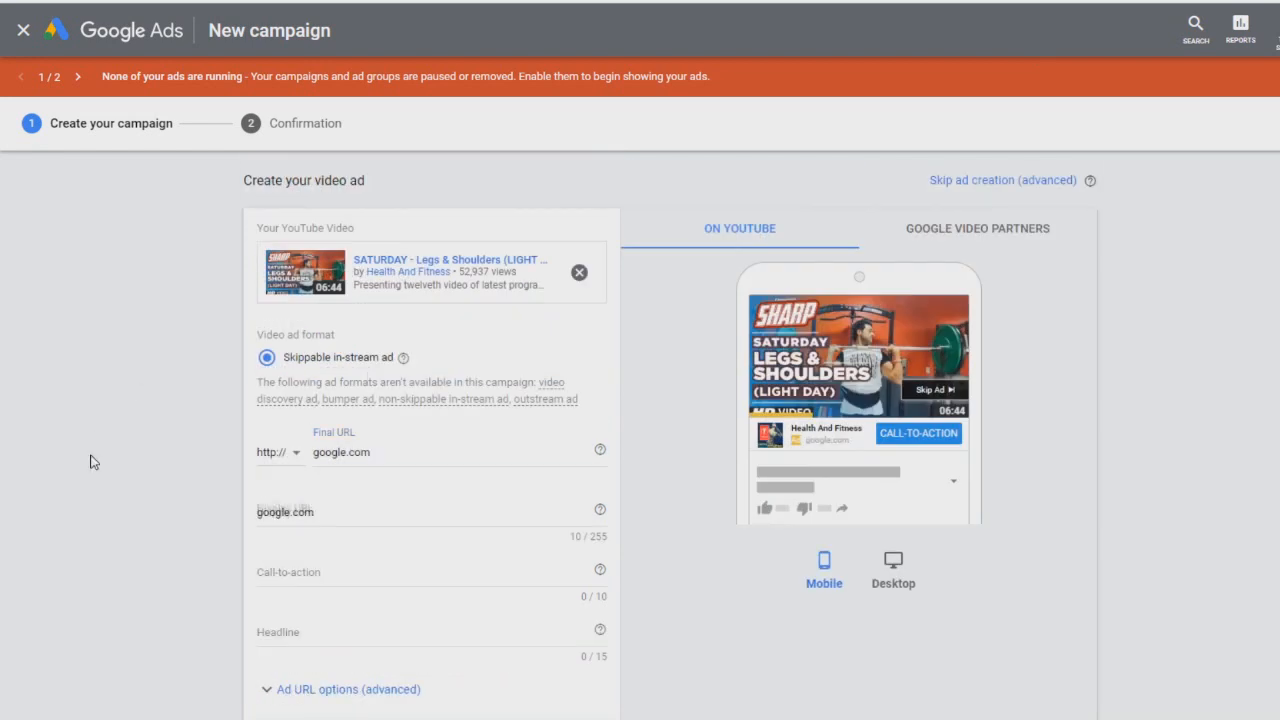
Step: Set the ad's call-to-action to Learn More
scroll(320, 450, "down", 1)
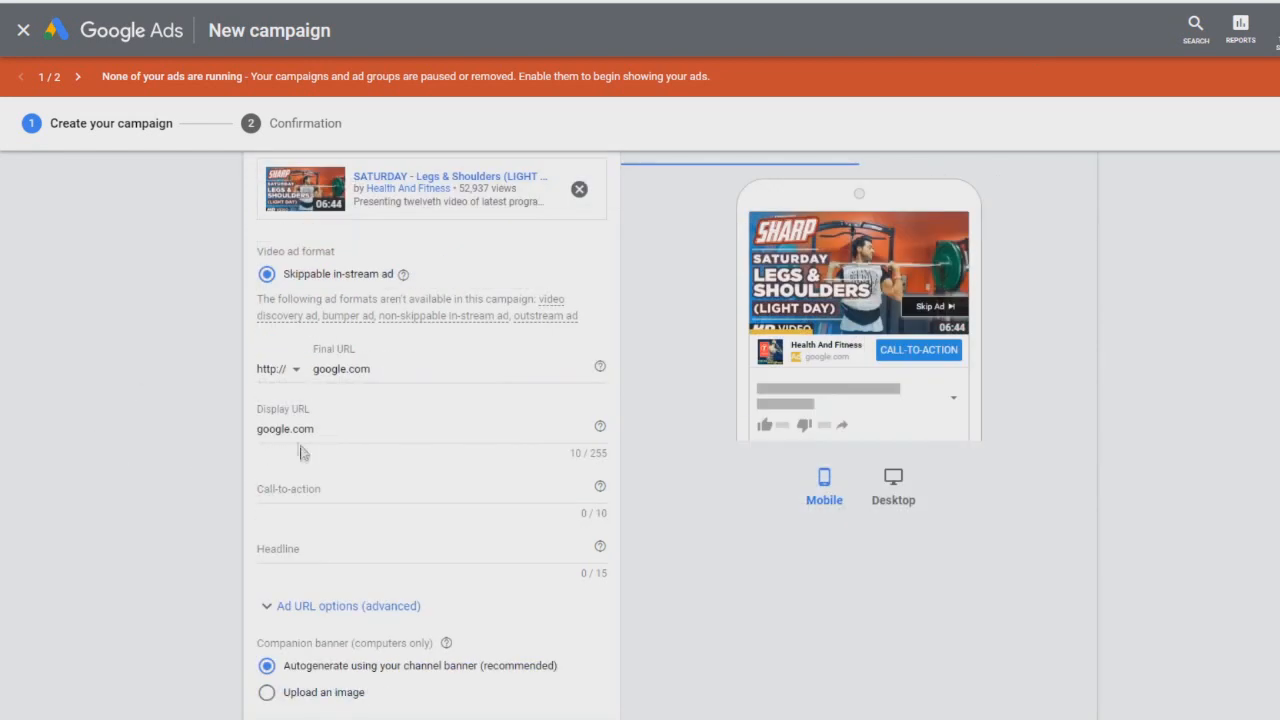
scroll(258, 368, "down", 2)
scroll(150, 450, "up", 1)
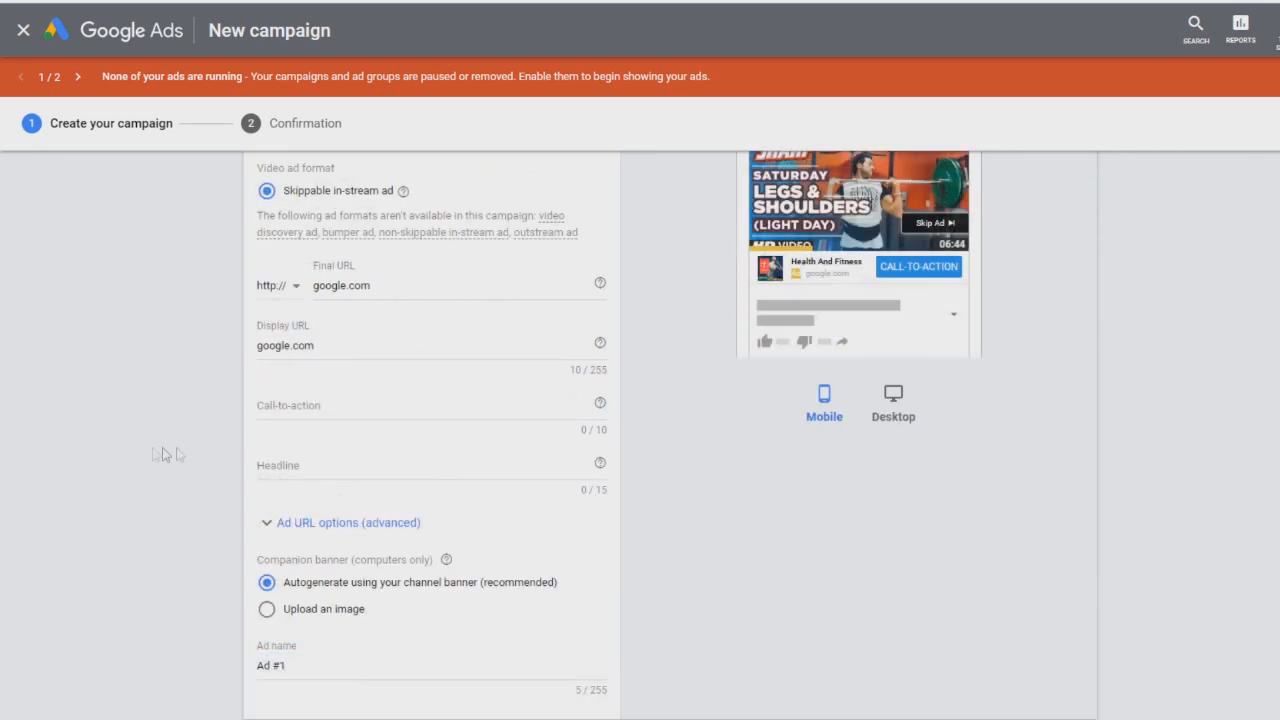
left_click(289, 412)
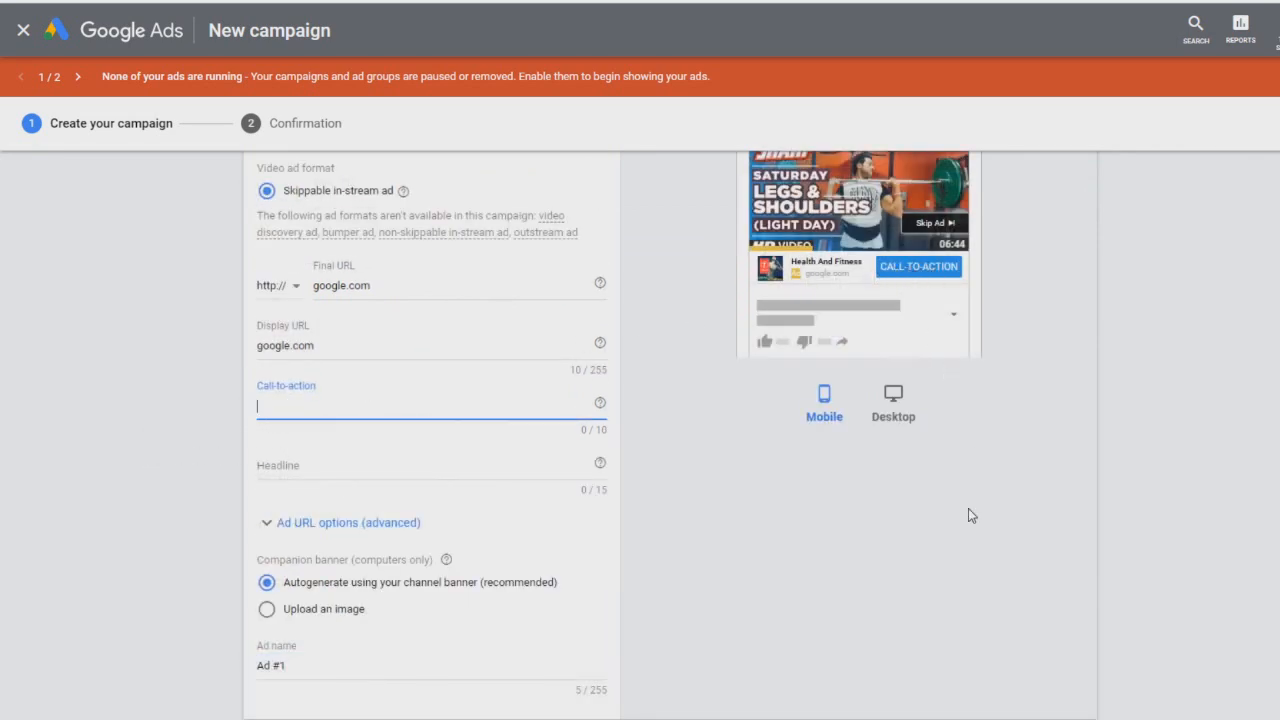
type("Learn More")
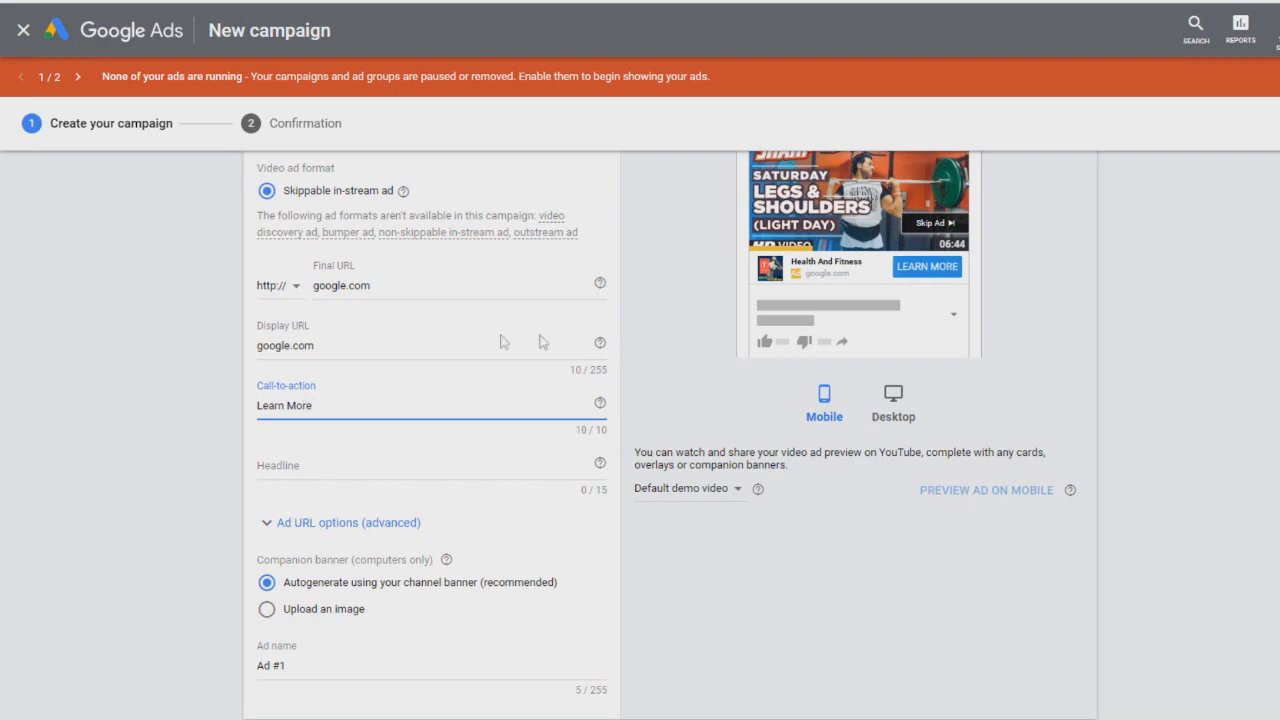
Step: Enter the ad headline Powerful Method
left_click(274, 469)
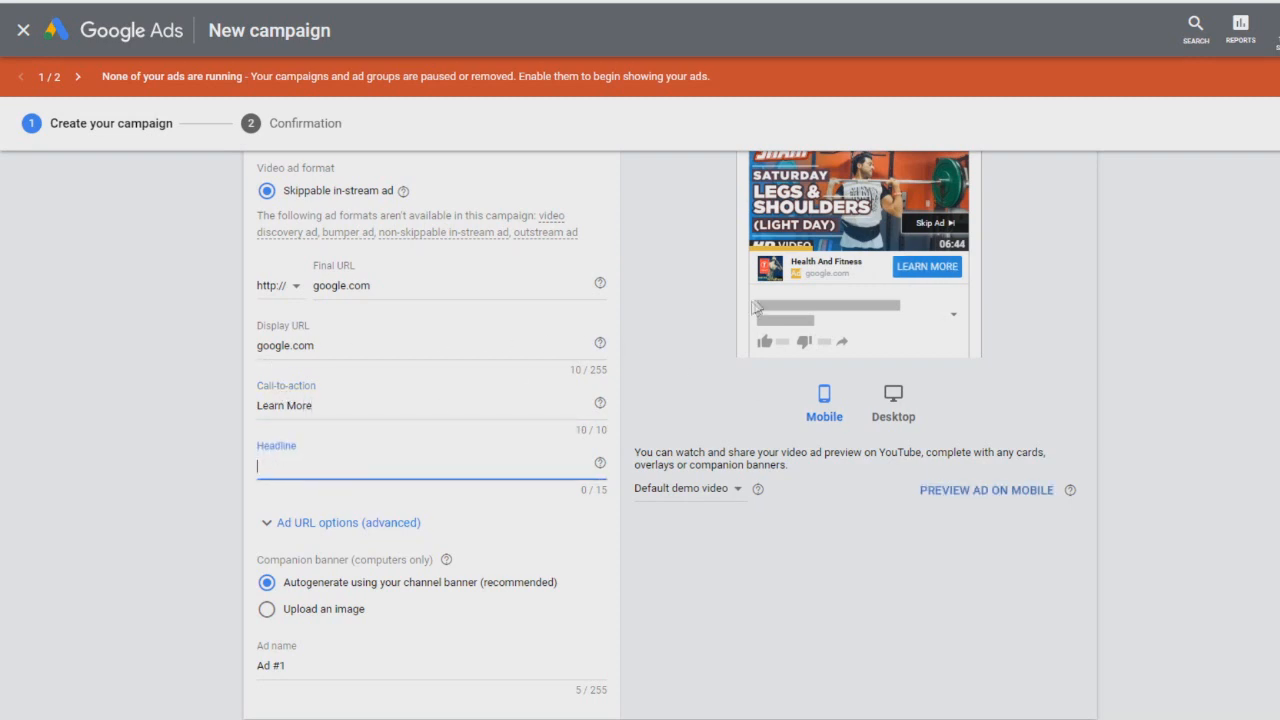
type("s")
left_click_drag(293, 477, 155, 466)
type("Lose Weight Today")
key("BackSpace")
key("BackSpace")
key("BackSpace")
key("BackSpace")
key("BackSpace")
key("BackSpace")
key("BackSpace")
key("BackSpace")
key("BackSpace")
key("BackSpace")
key("BackSpace")
key("BackSpace")
key("BackSpace")
key("BackSpace")
key("BackSpace")
key("BackSpace")
type("Revolutionary New Method")
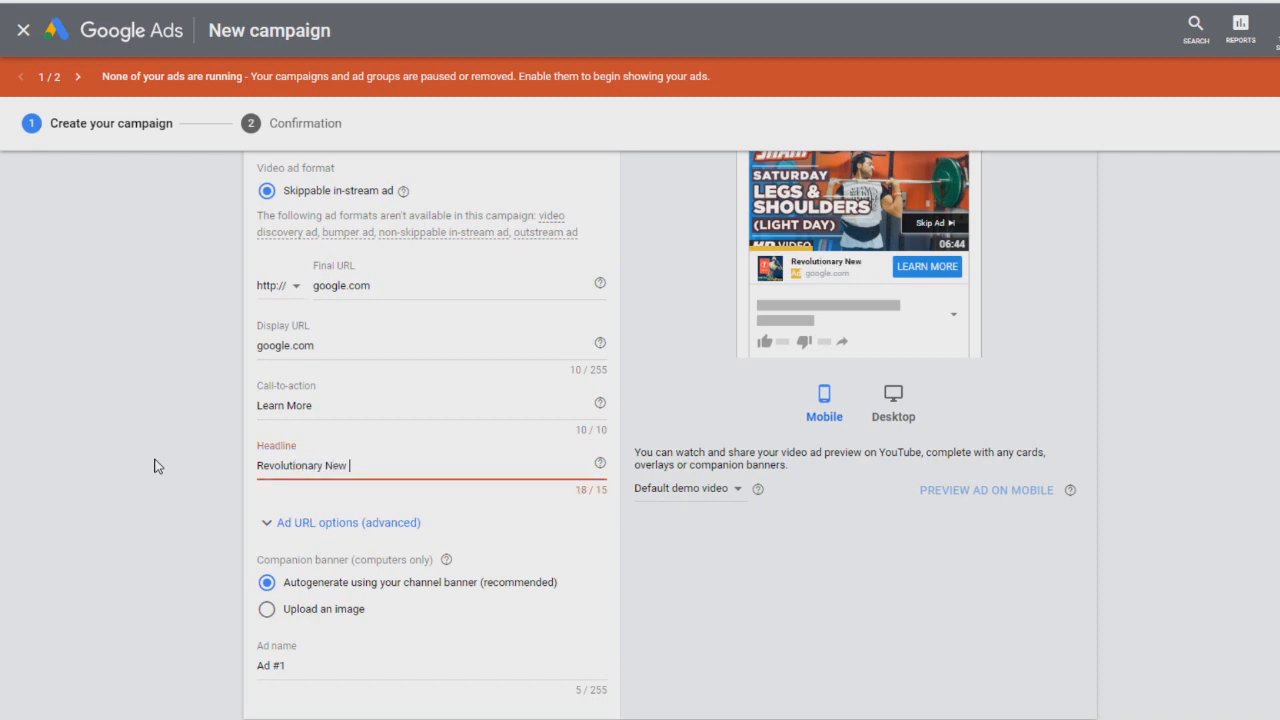
key("BackSpace")
key("BackSpace")
key("BackSpace")
key("BackSpace")
key("BackSpace")
key("BackSpace")
key("BackSpace")
key("BackSpace")
key("BackSpace")
key("BackSpace")
key("BackSpace")
key("BackSpace")
key("BackSpace")
key("BackSpace")
key("BackSpace")
key("BackSpace")
key("BackSpace")
key("BackSpace")
key("BackSpace")
key("BackSpace")
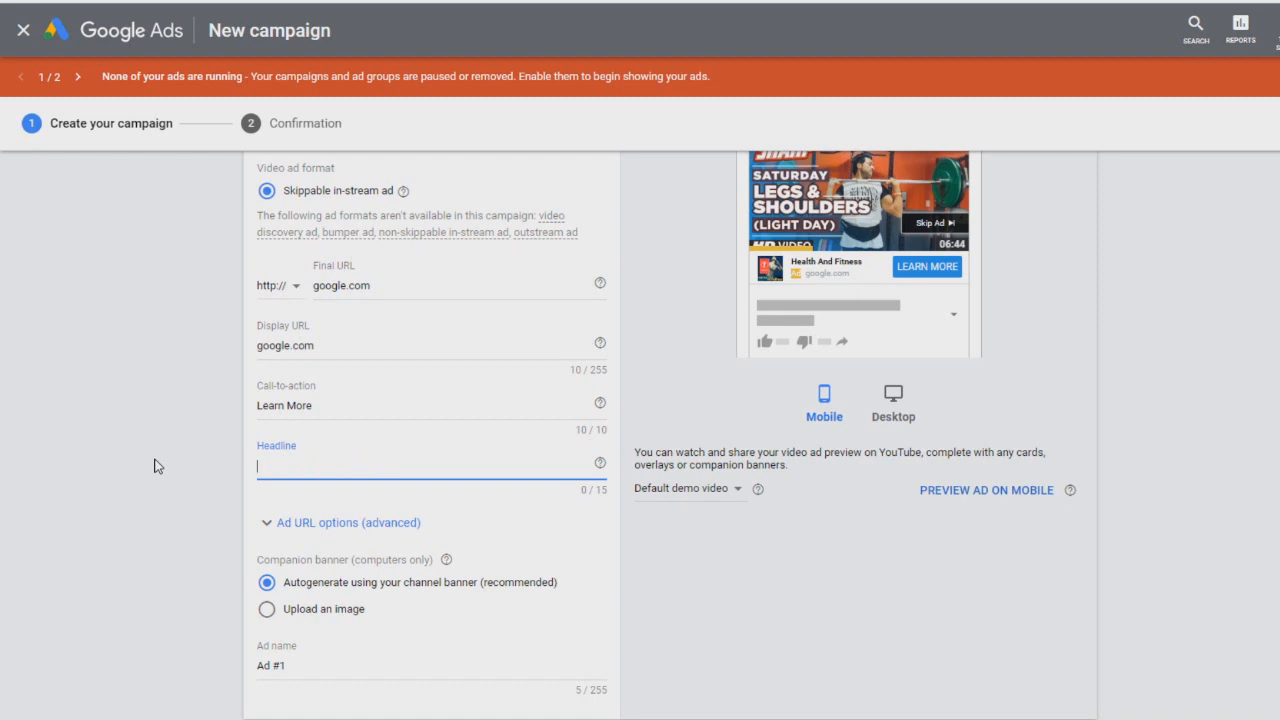
type("Powerful Method")
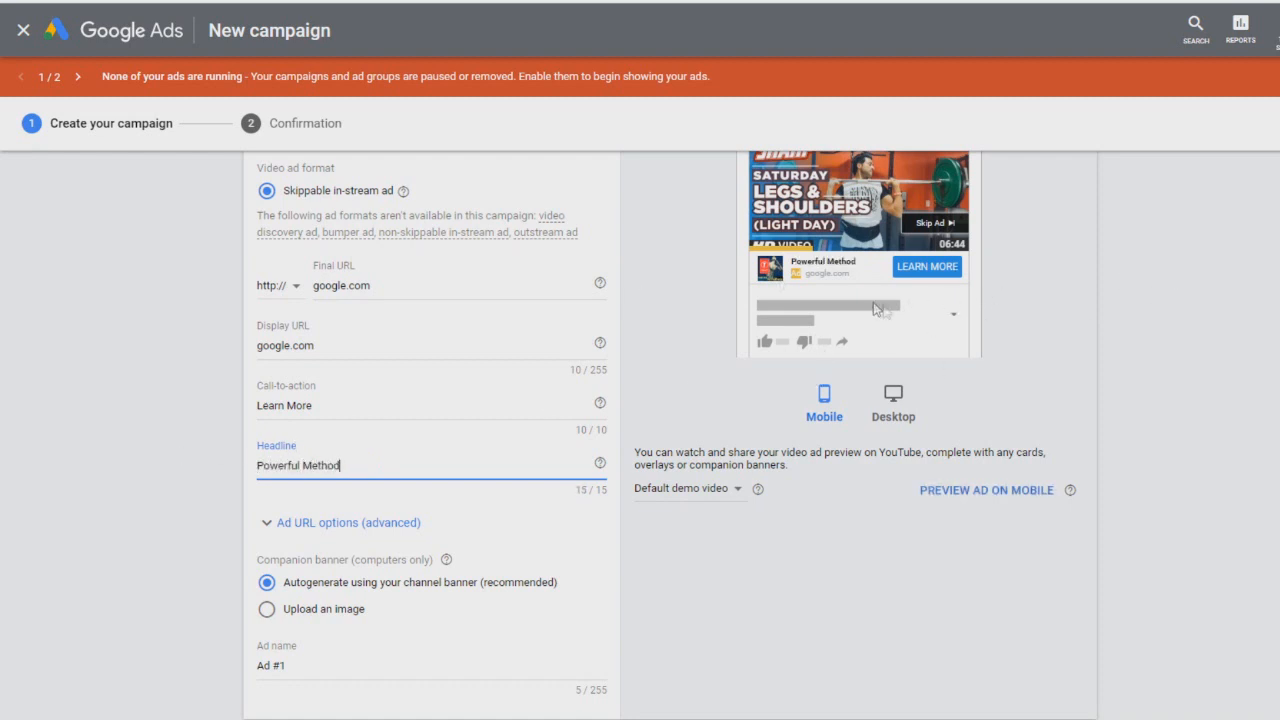
Step: Scroll through the finished video ad form and back up over the campaign settings to review them
scroll(692, 607, "down", 2)
scroll(269, 588, "down", 3)
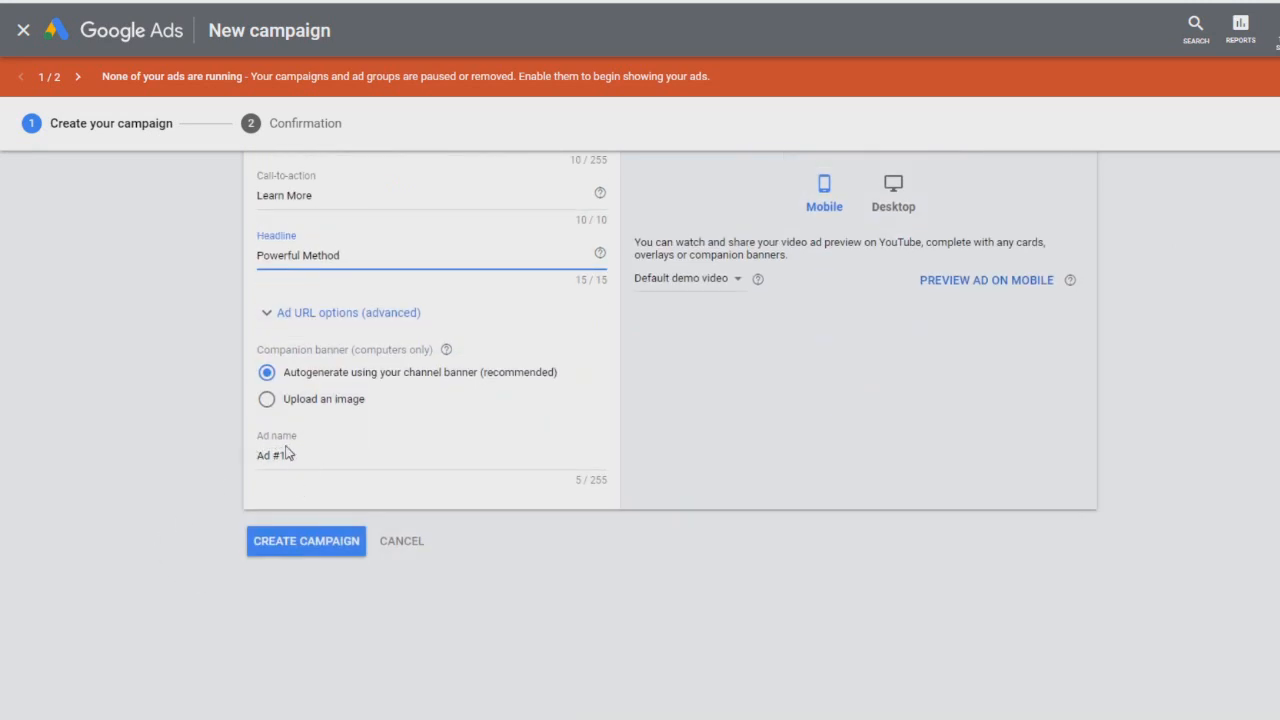
scroll(245, 478, "up", 2)
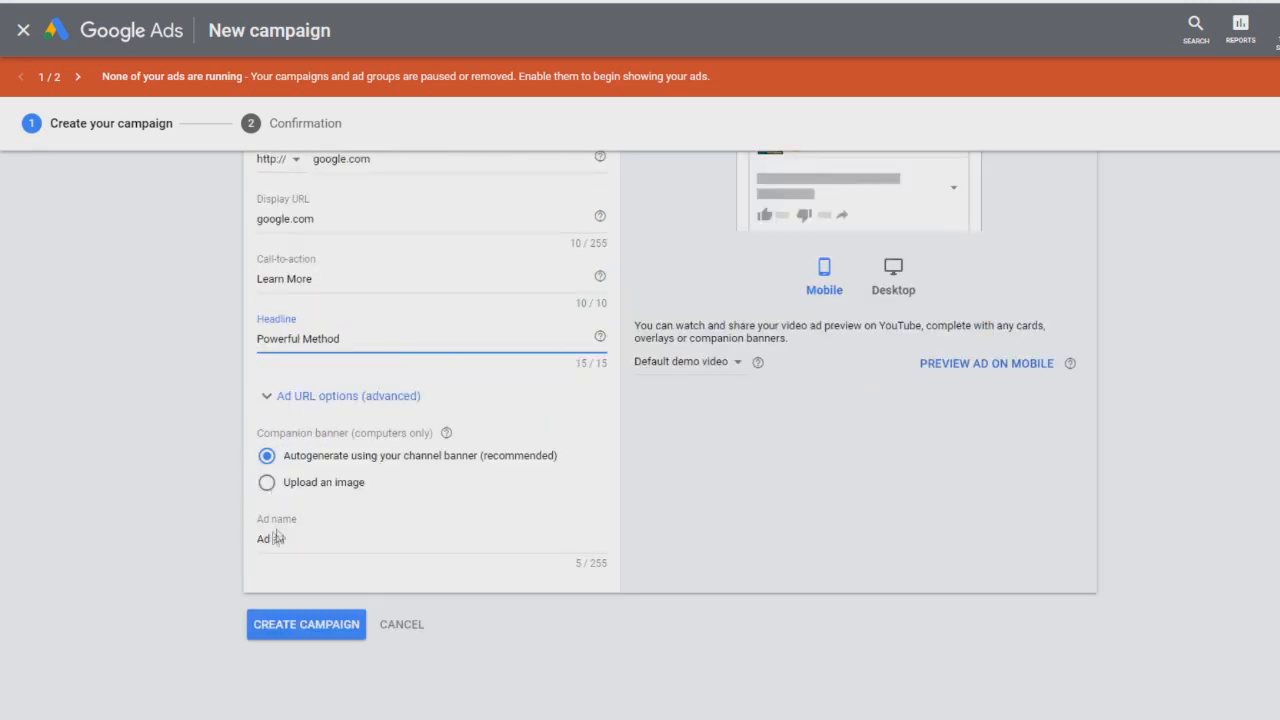
scroll(90, 487, "down", 2)
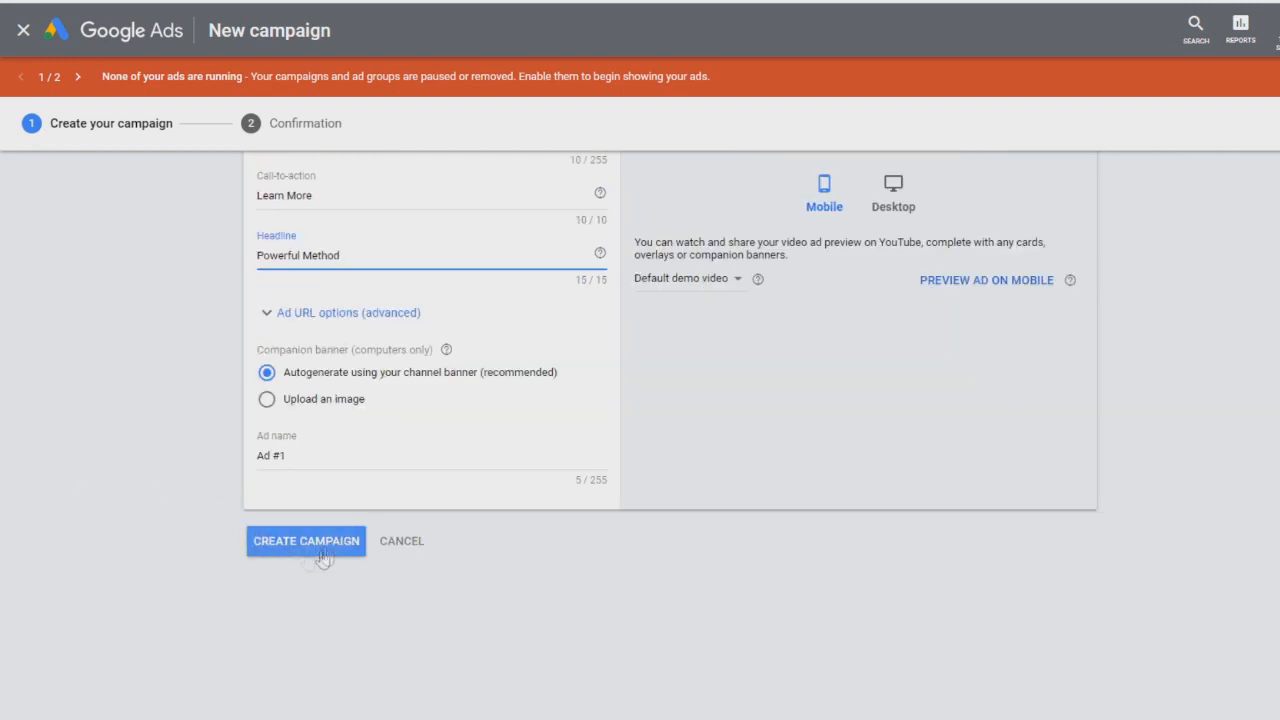
scroll(337, 600, "up", 2)
scroll(337, 608, "down", 2)
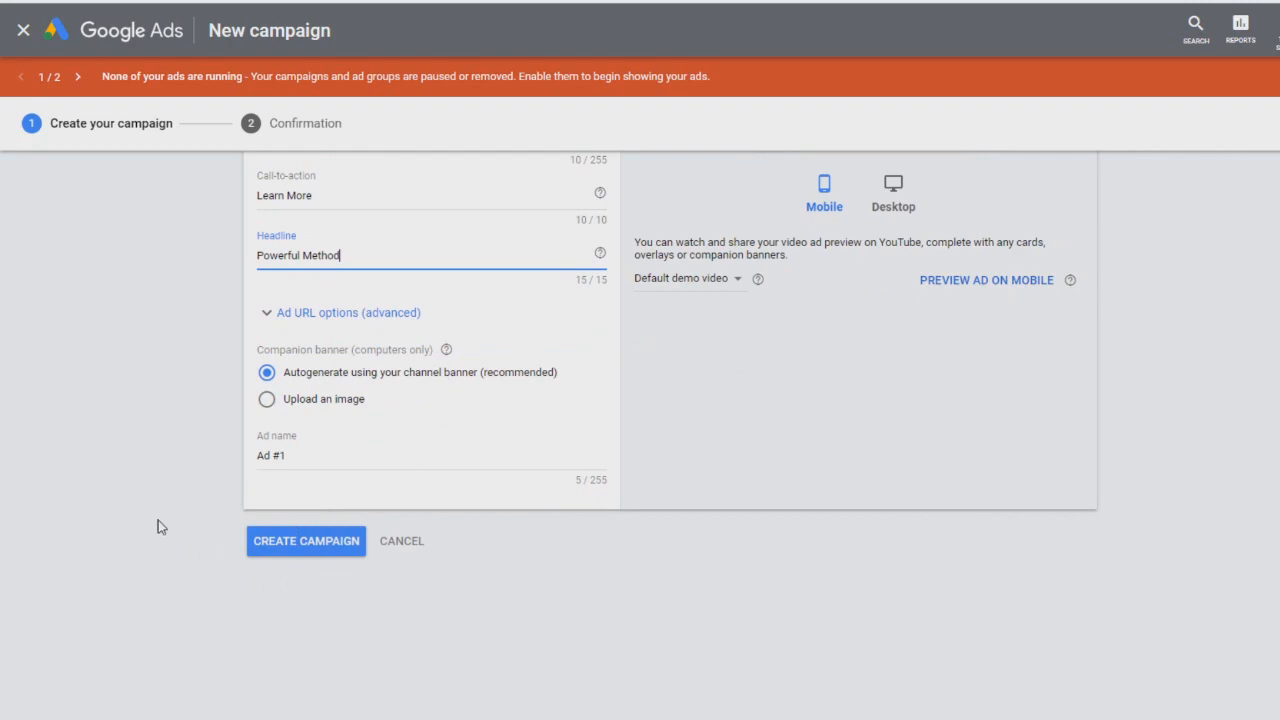
scroll(158, 520, "up", 10)
scroll(158, 520, "up", 15)
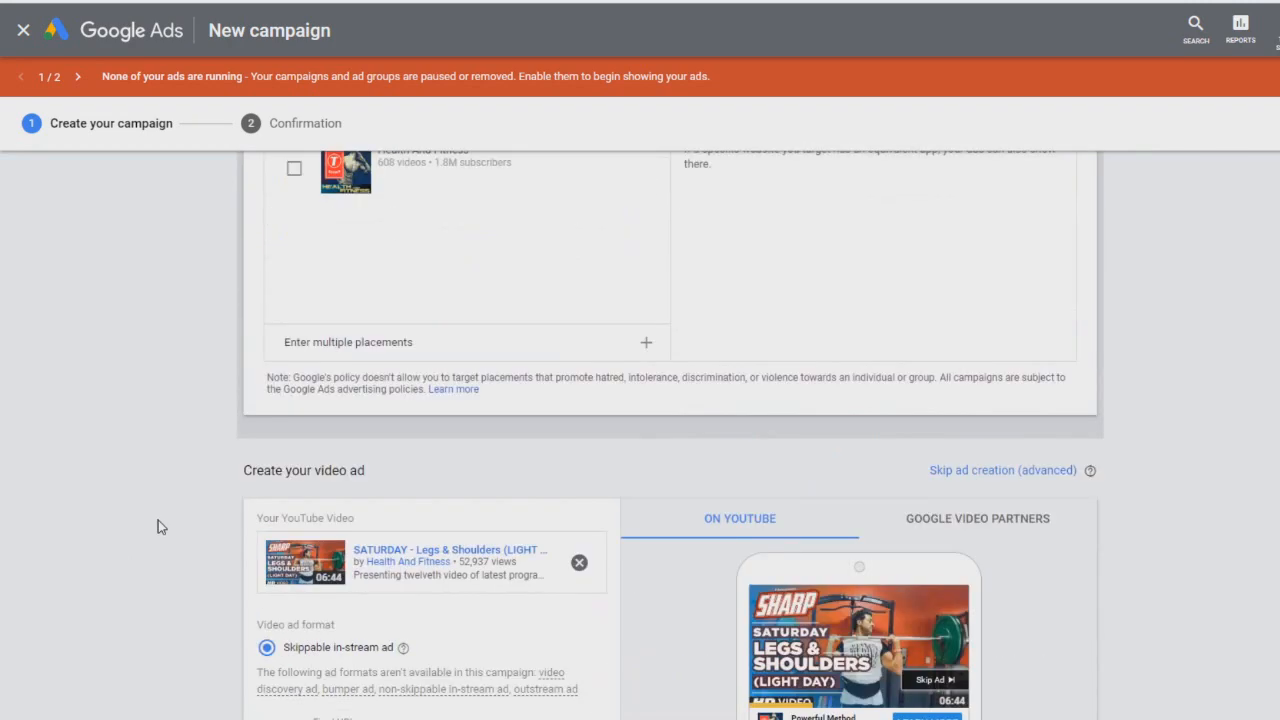
scroll(158, 520, "up", 20)
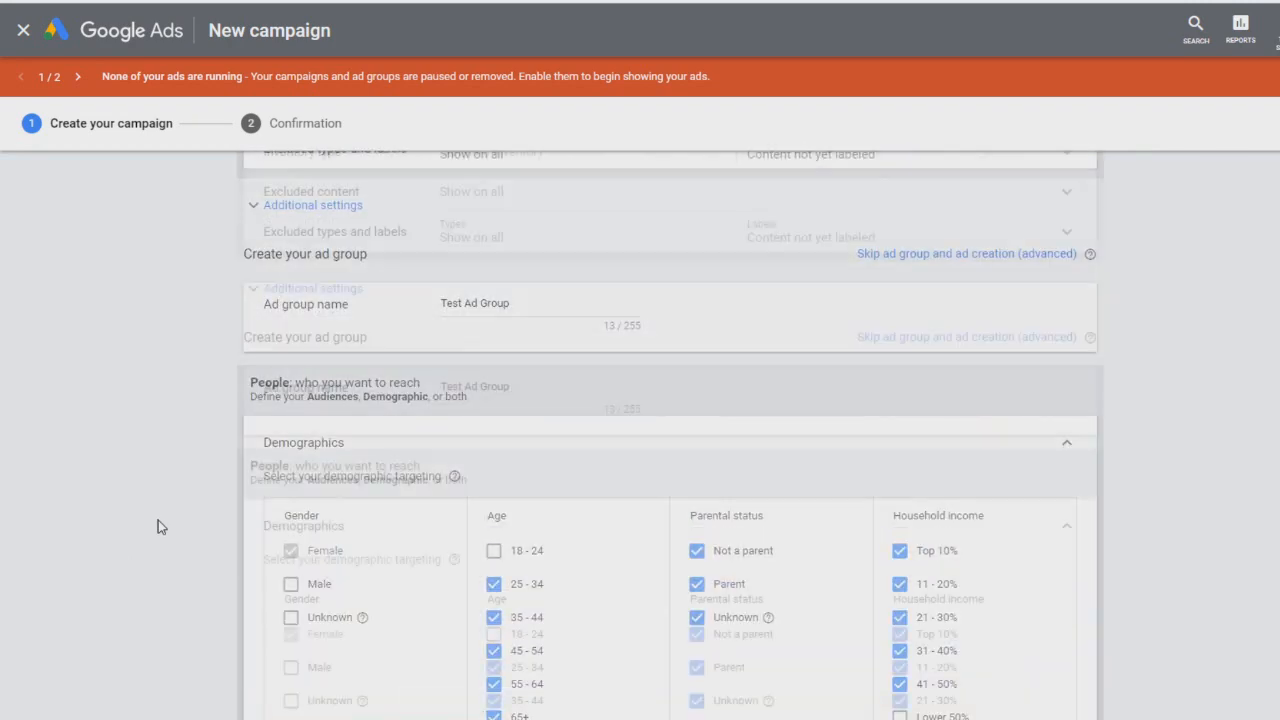